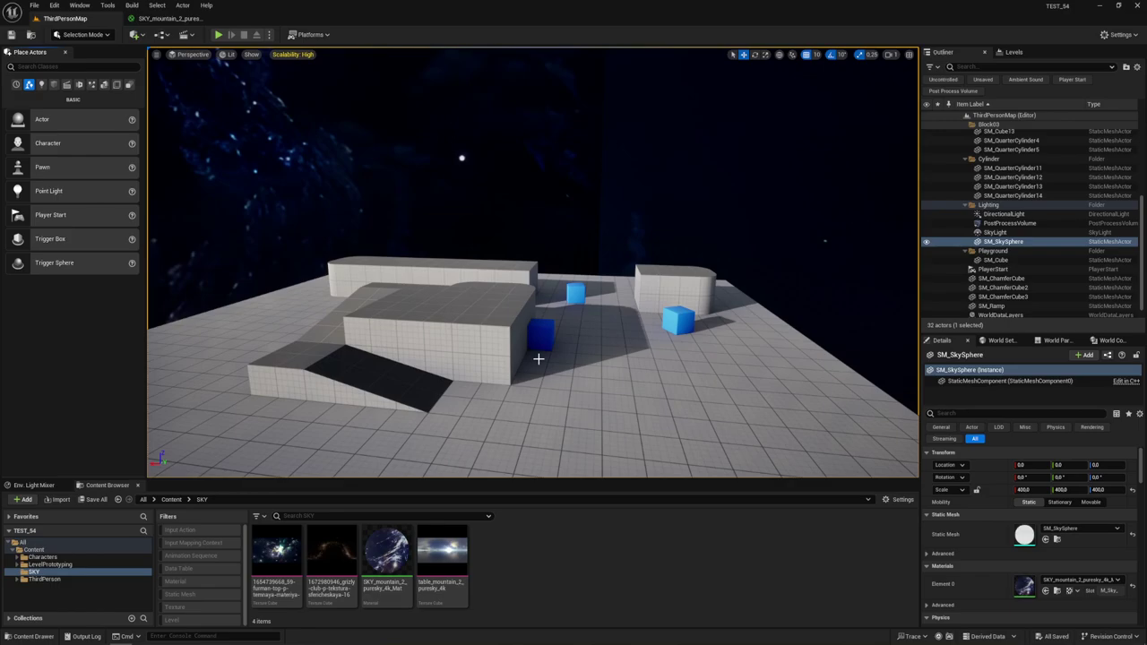
Filter the Place Actors list with 'Sky' to show Sky Atmosphere and Sky Light.
mouse_move(537, 358)
right_down()
mouse_move(537, 296)
mouse_move(502, 215)
right_up()
mouse_move(555, 287)
right_down()
mouse_move(583, 331)
mouse_move(583, 385)
mouse_move(538, 251)
mouse_move(538, 323)
mouse_move(466, 305)
mouse_move(577, 338)
right_up()
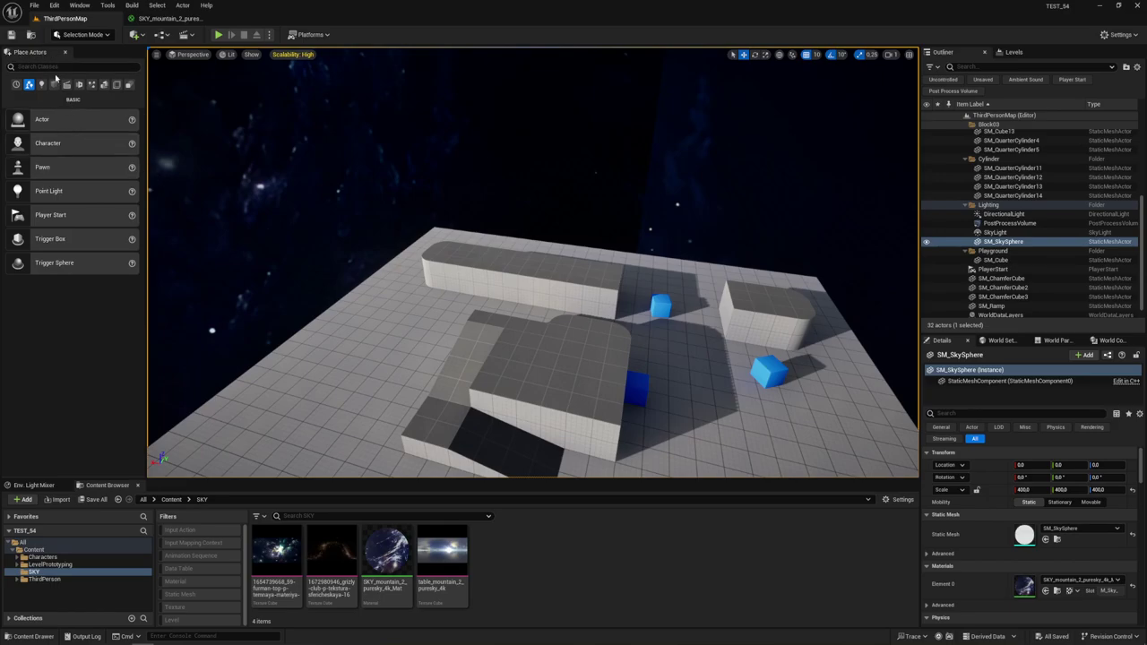
click(58, 68)
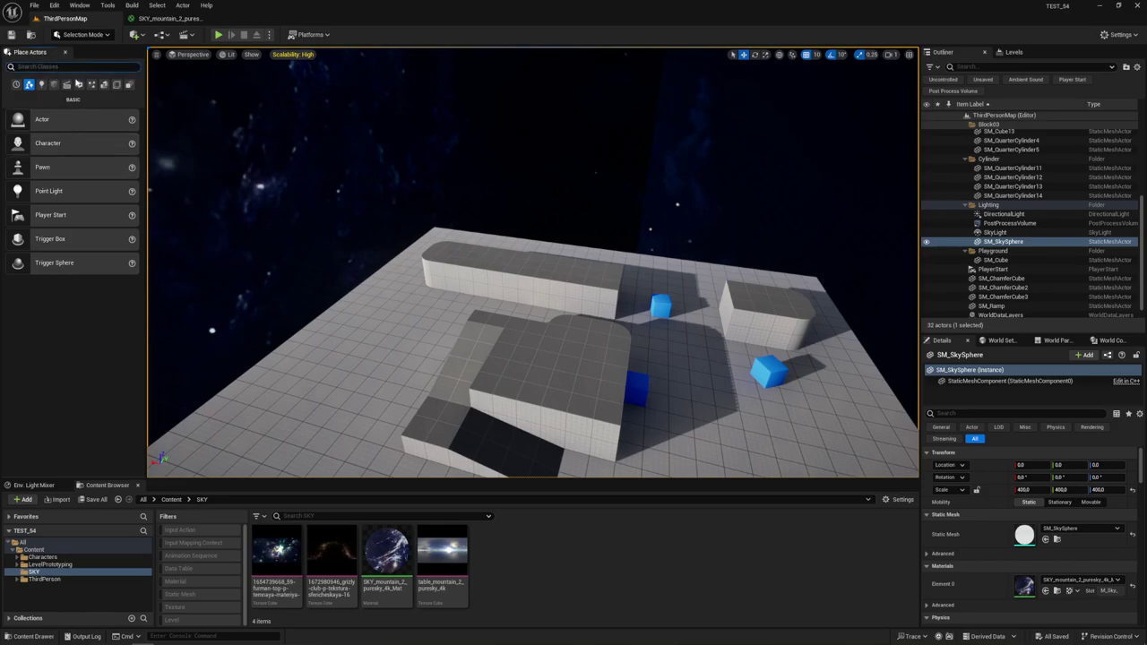
click(67, 84)
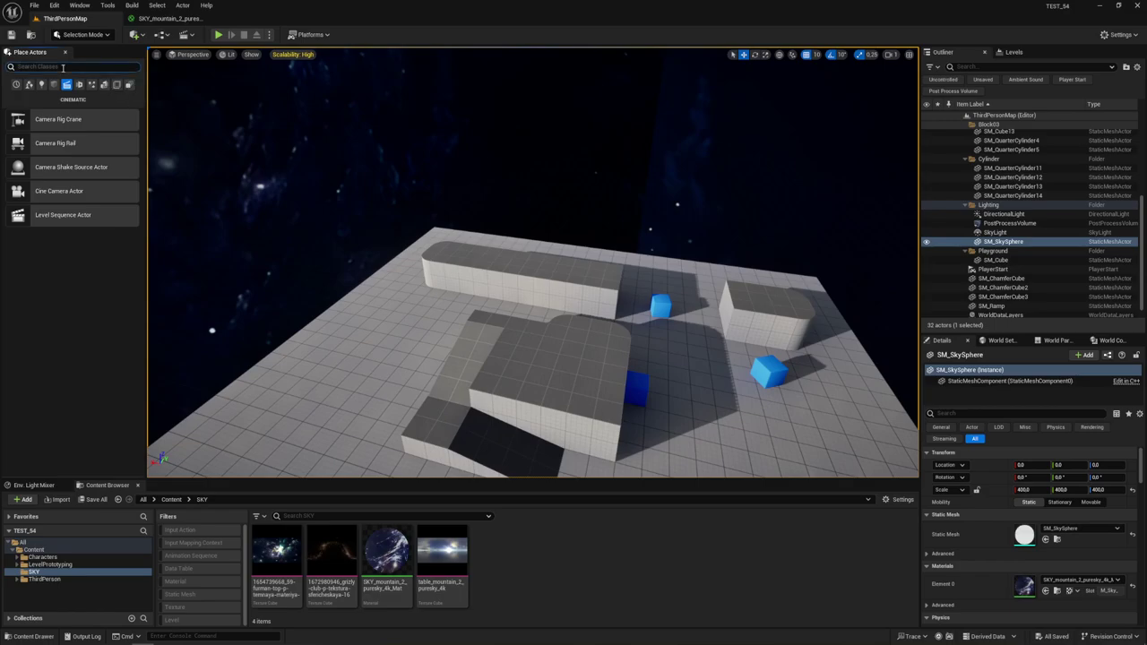
text(Sky)
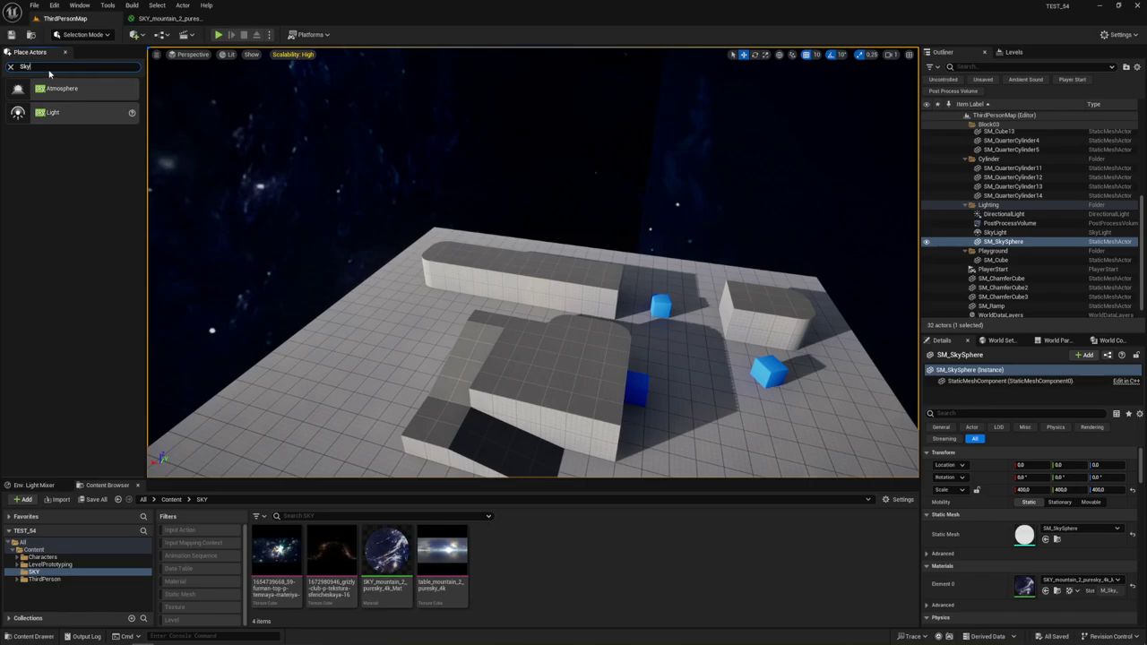
Orbit the viewport up and around to inspect the nebula sky above the floor and cubes.
mouse_move(463, 154)
right_down()
mouse_move(630, 292)
mouse_move(553, 88)
mouse_move(553, 53)
right_up()
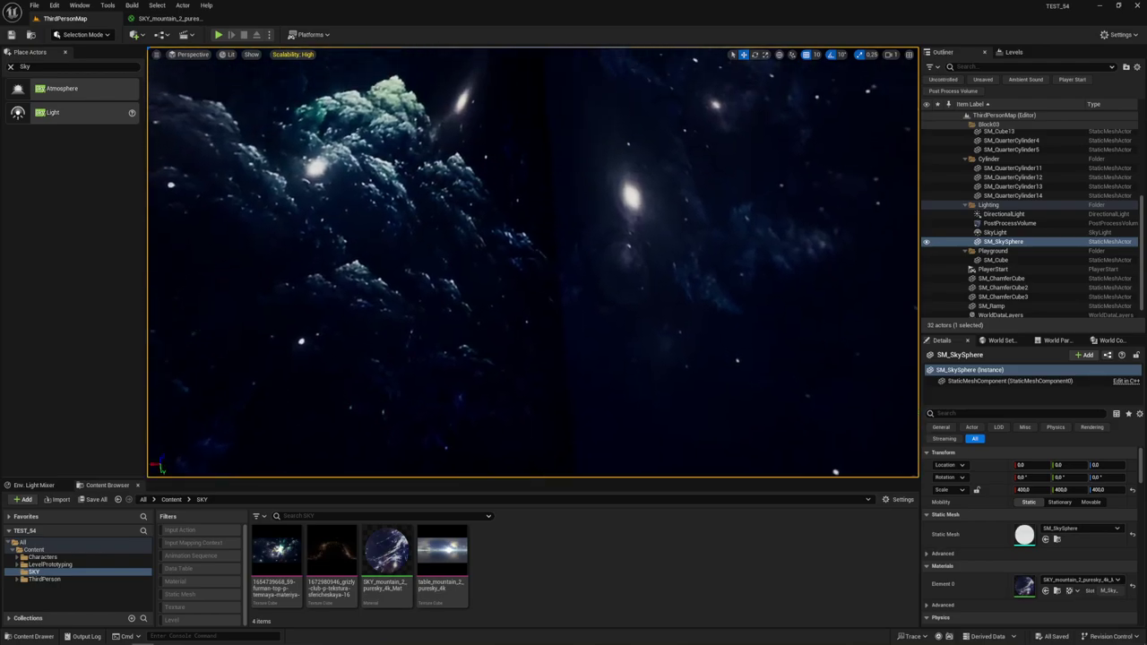
right_drag(522, 148, 521, 125)
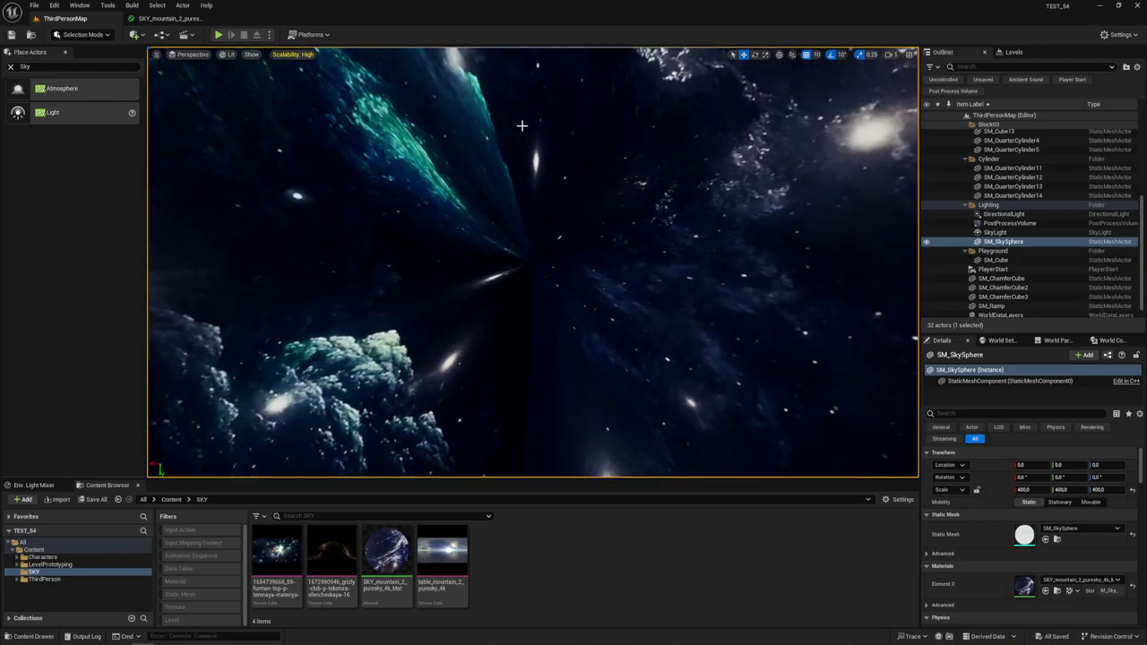
mouse_move(637, 342)
right_down()
mouse_move(637, 385)
mouse_move(646, 335)
right_up()
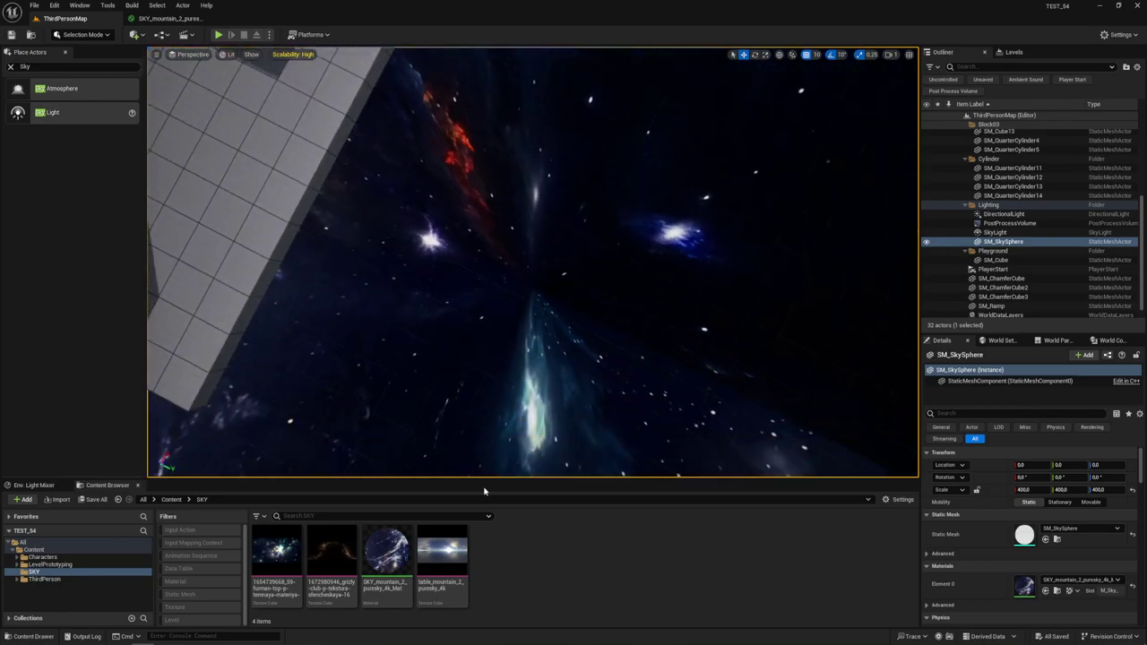
right_drag(532, 262, 573, 251)
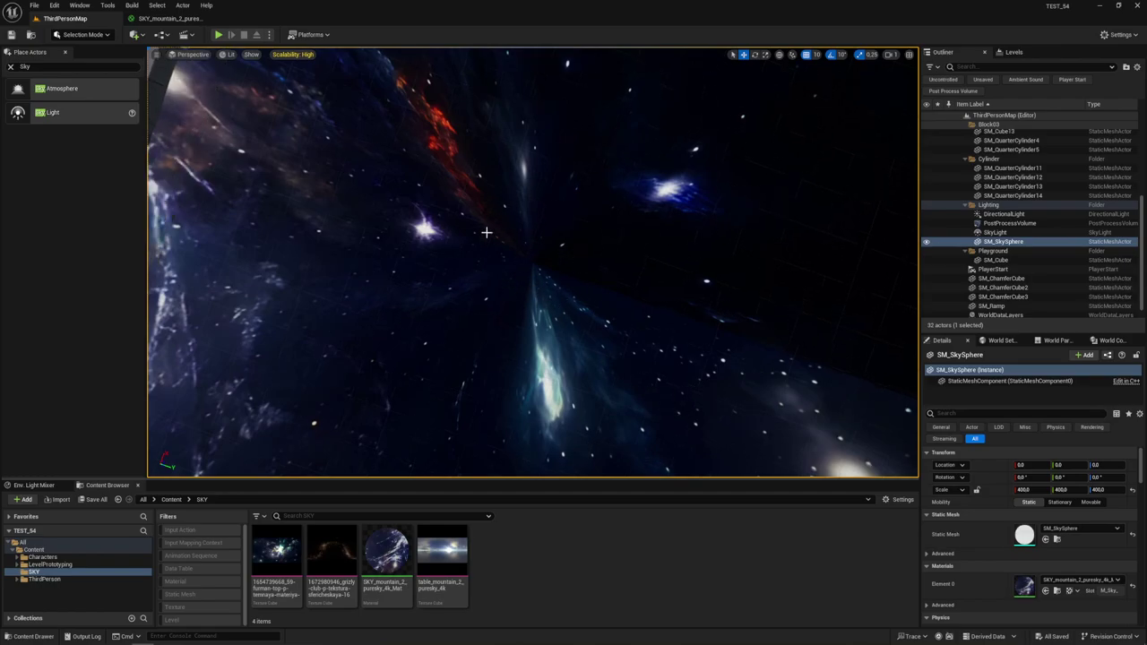
mouse_move(487, 233)
right_down()
mouse_move(555, 224)
mouse_move(538, 269)
mouse_move(456, 288)
right_up()
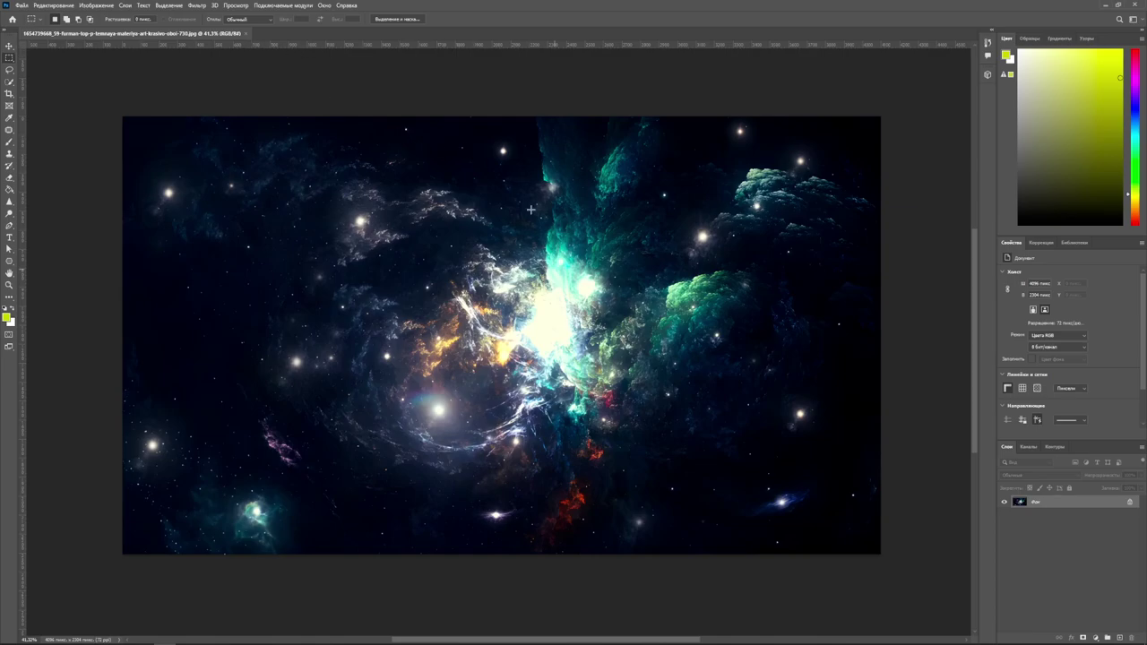
Open the Filter > Other > Offset dialog and dismiss it without applying.
click(196, 5)
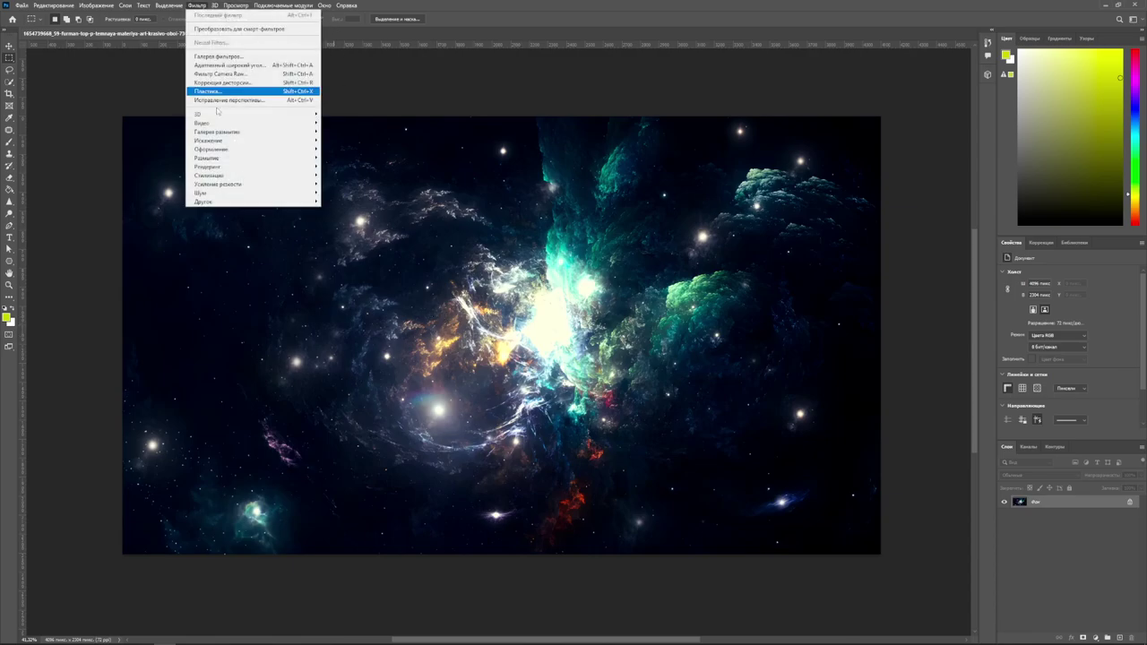
mouse_move(208, 204)
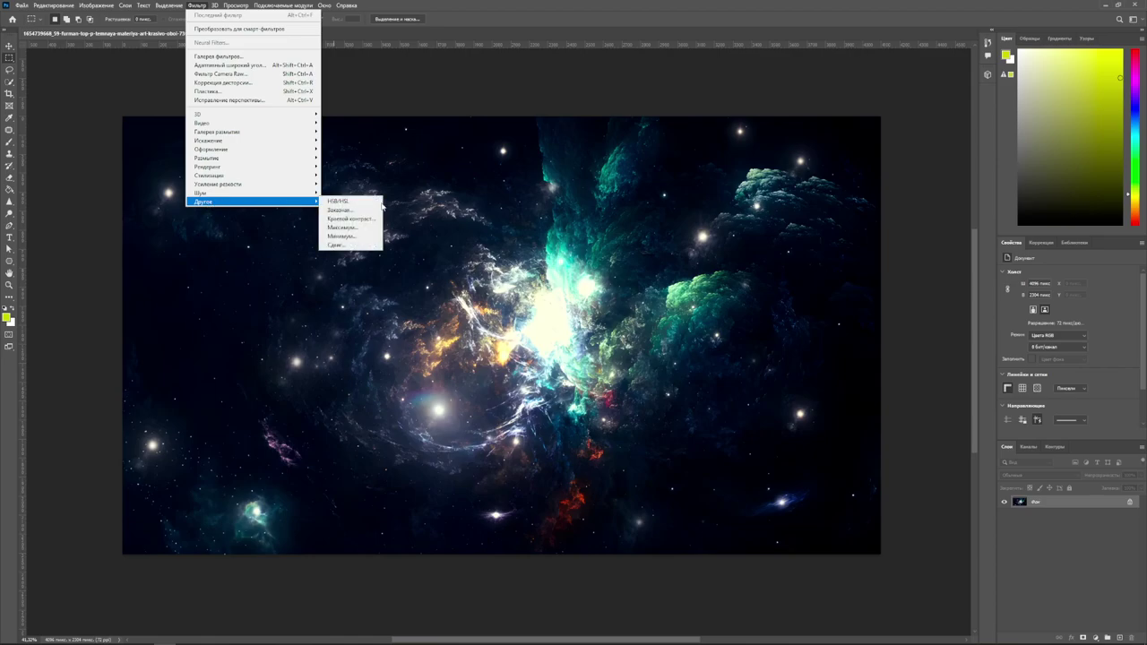
click(348, 245)
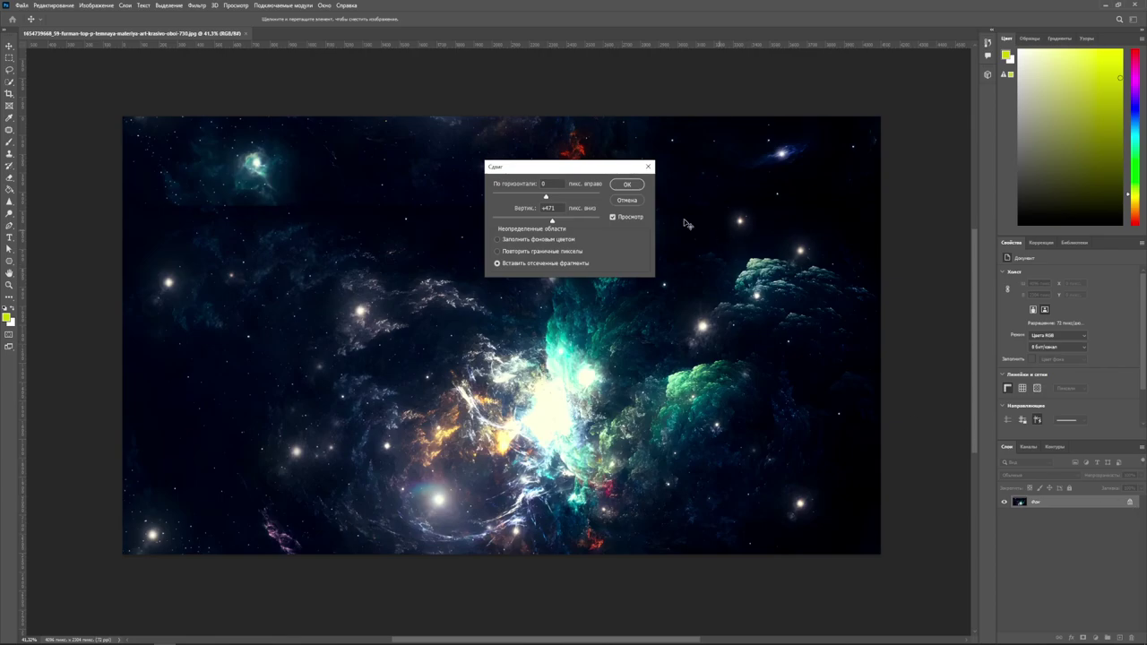
key(Return)
Unlock the background and apply Offset: Horizontal +2142, Vertical +1205, Wrap Around.
click(1131, 504)
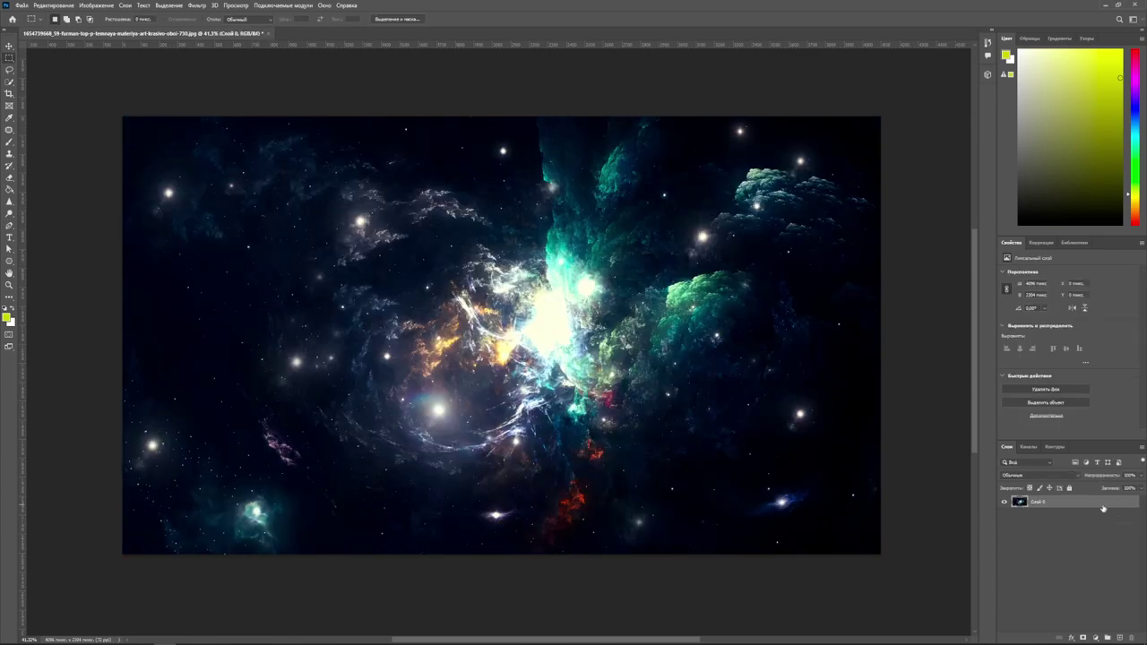
click(200, 5)
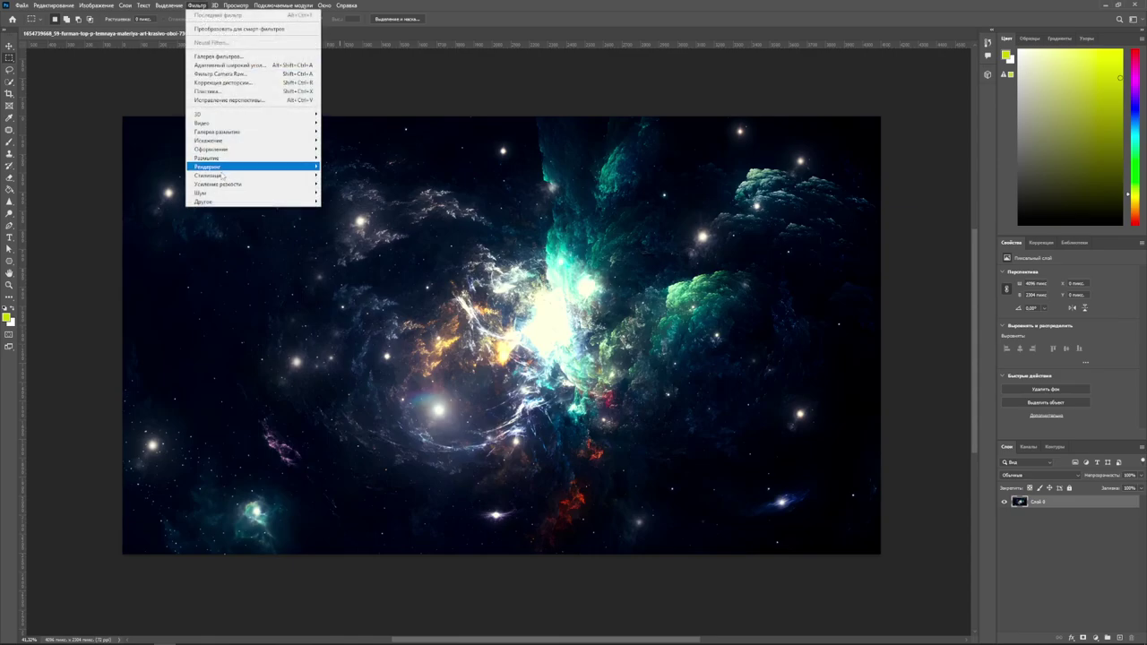
mouse_move(216, 202)
click(333, 246)
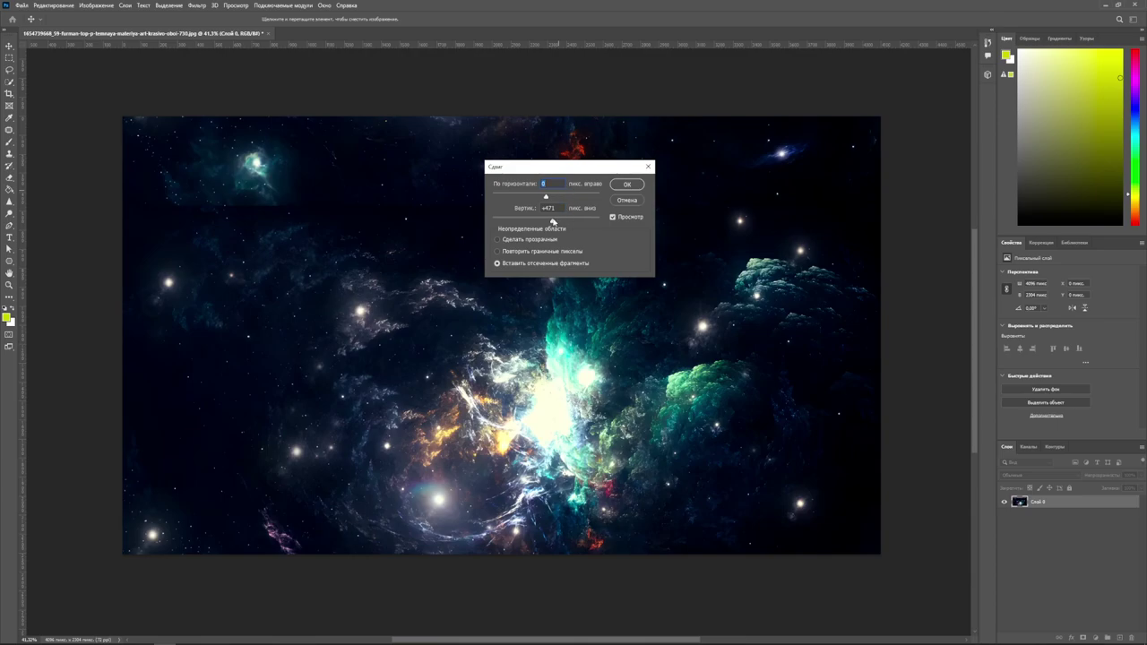
drag(552, 222, 548, 223)
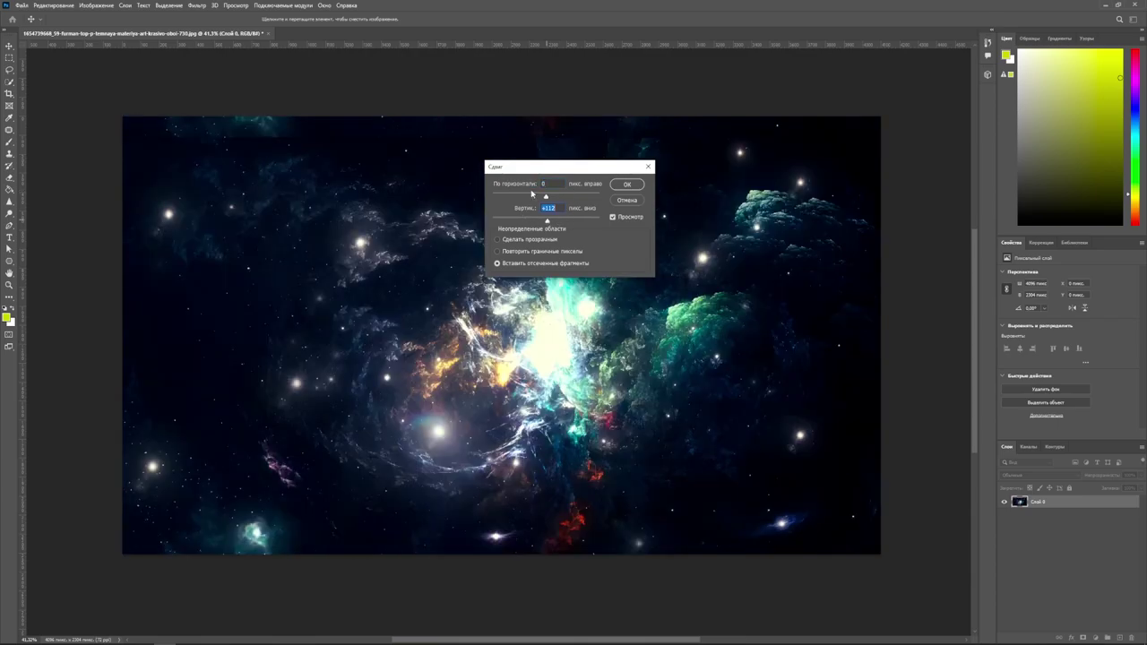
drag(548, 224, 562, 223)
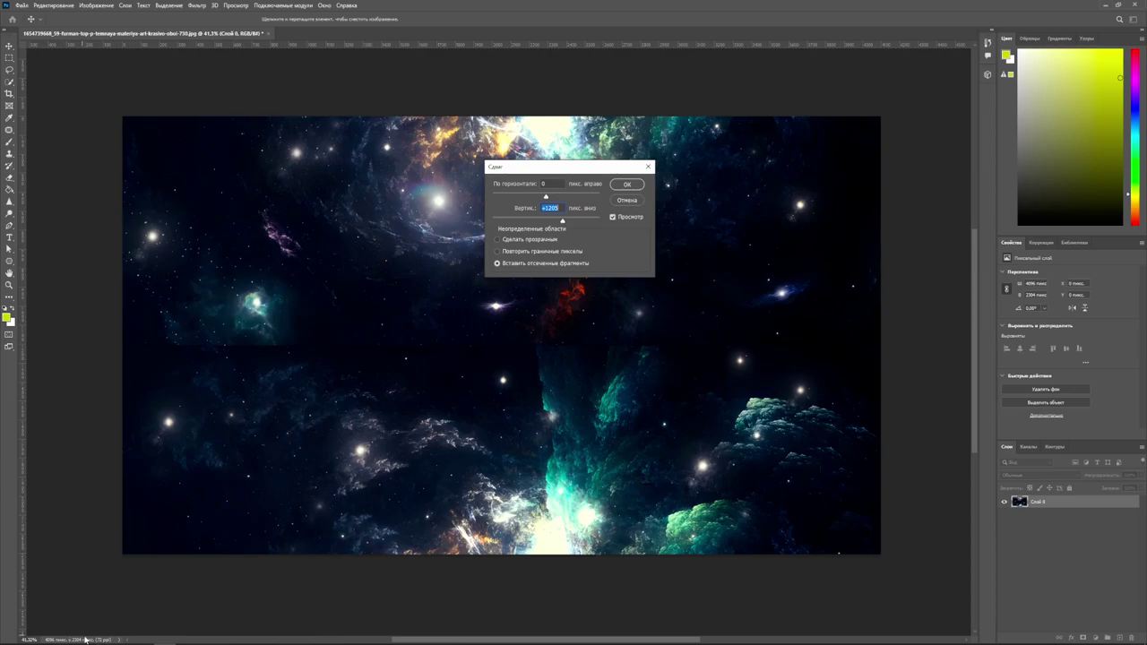
click(559, 208)
click(563, 223)
drag(555, 197, 563, 198)
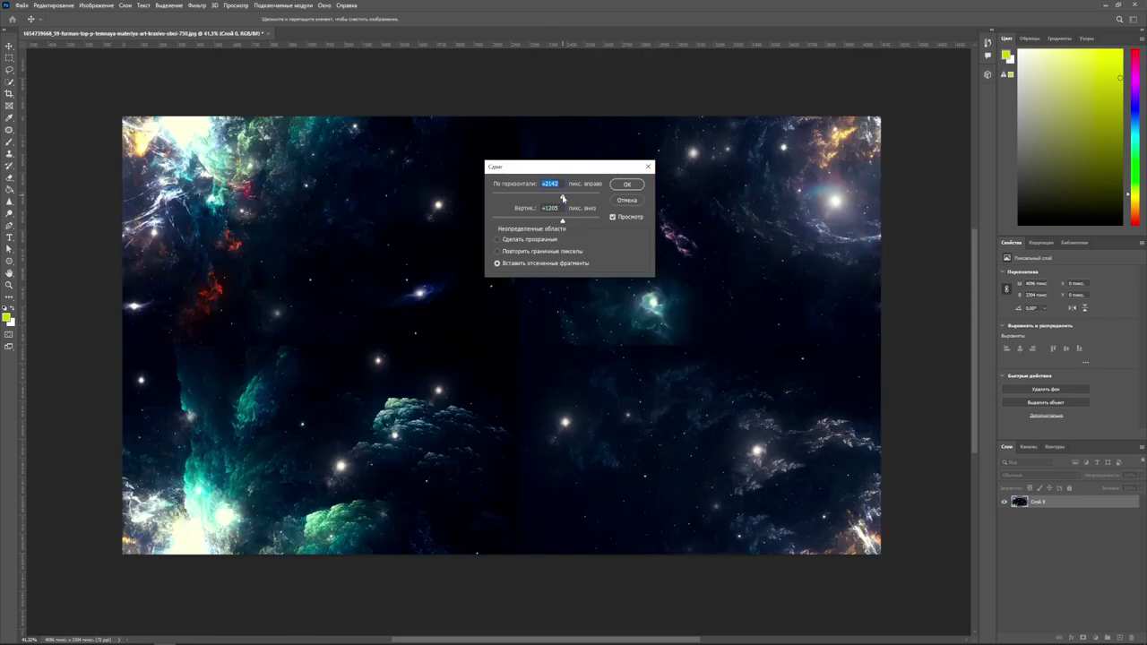
click(627, 184)
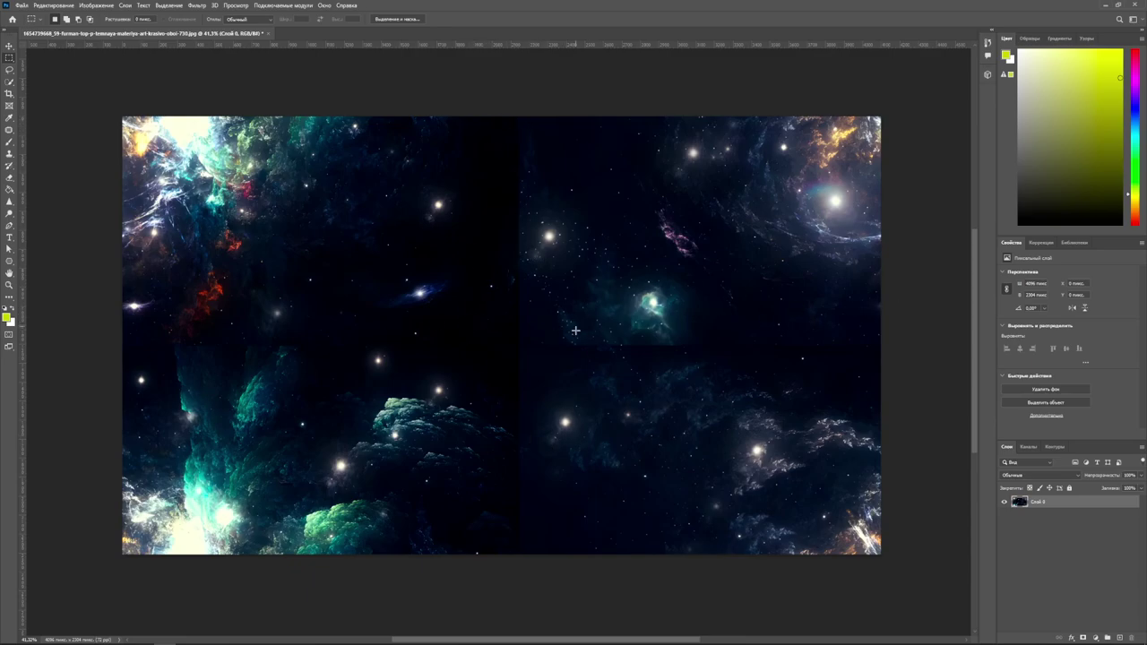
Draw a freehand Lasso selection around the central vertical seam and bring up its context menu.
click(9, 71)
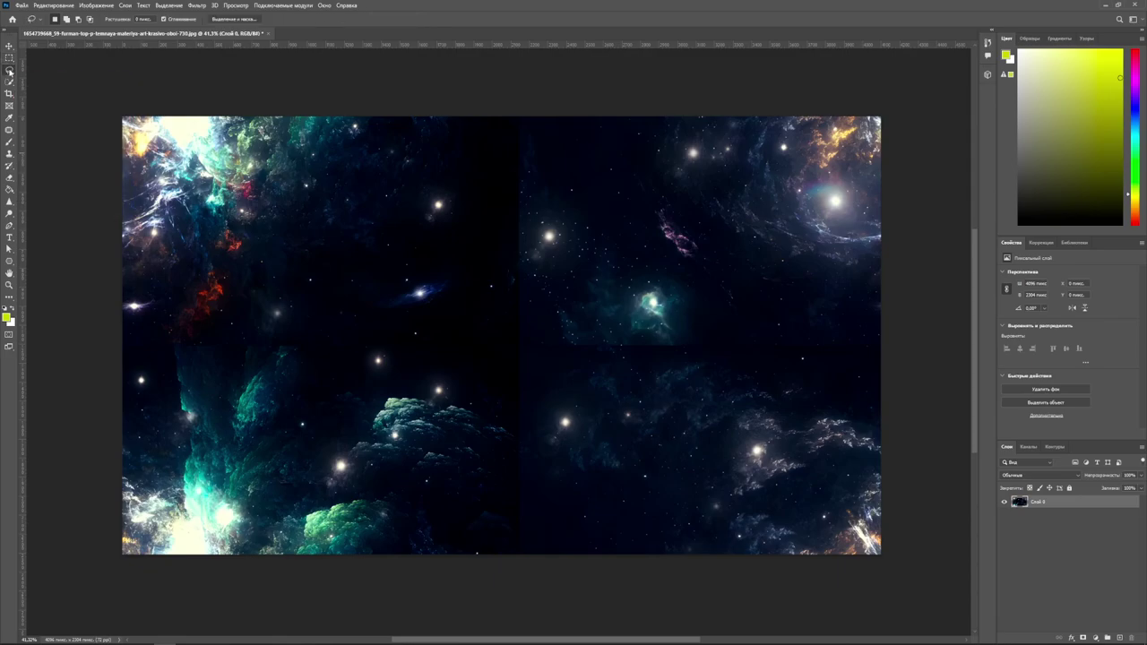
click(38, 70)
mouse_move(537, 123)
mouse_down()
mouse_move(492, 271)
mouse_move(492, 421)
mouse_move(548, 570)
mouse_move(552, 123)
mouse_move(537, 119)
mouse_up()
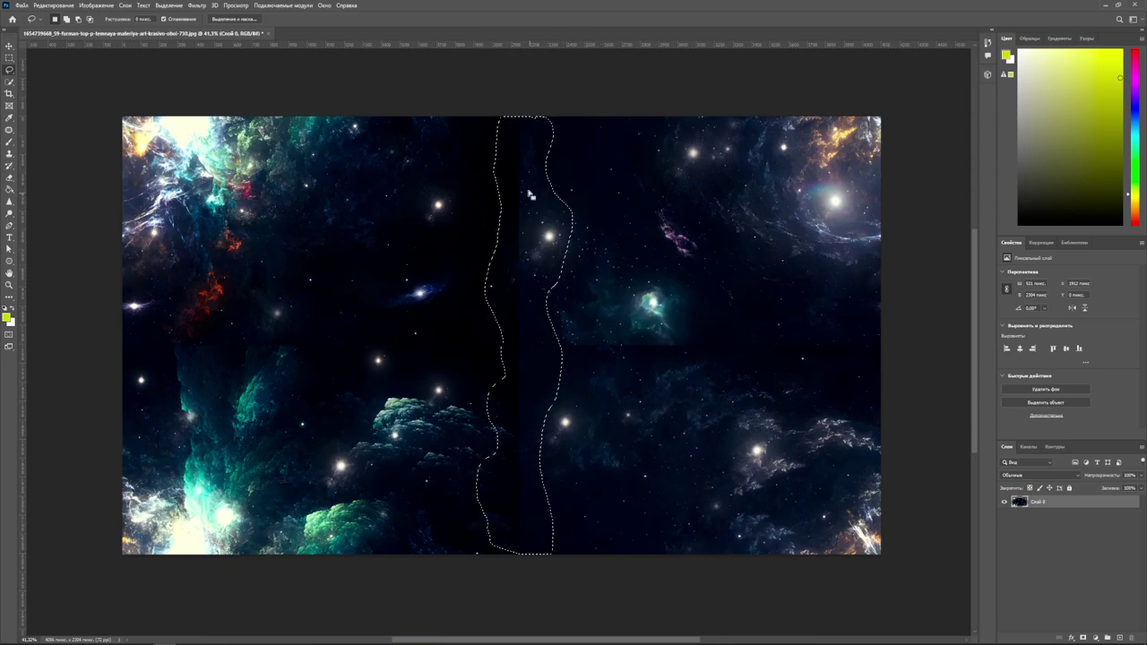
right_click(521, 234)
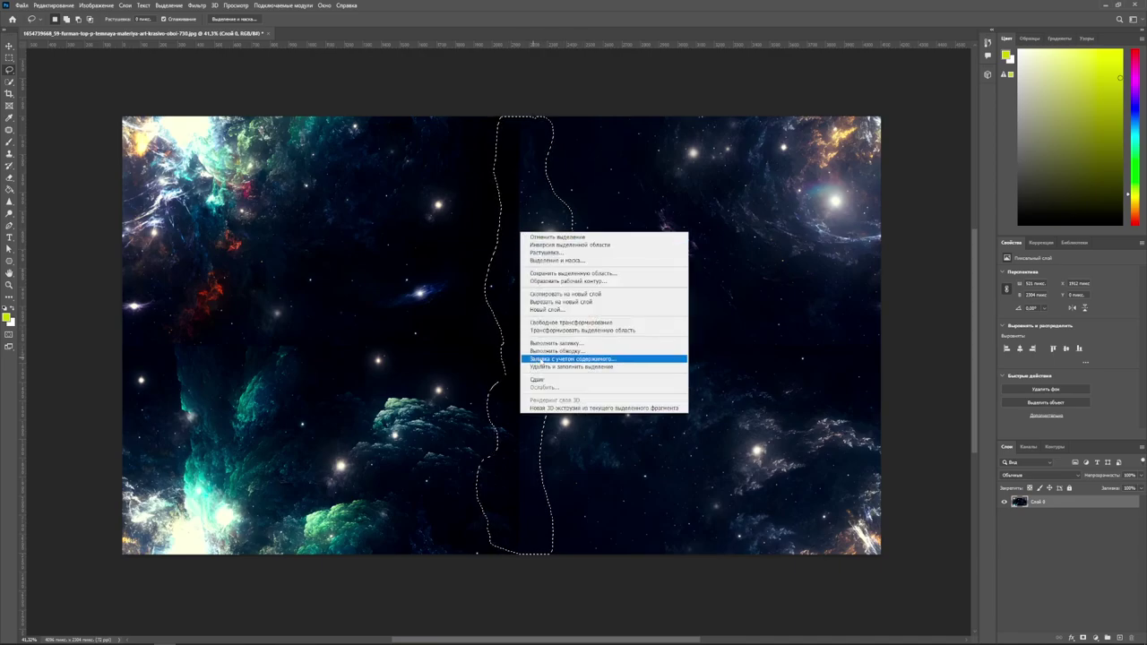
Content-aware fill the vertical seam to a new layer, excluding nearby patches from sampling.
click(589, 360)
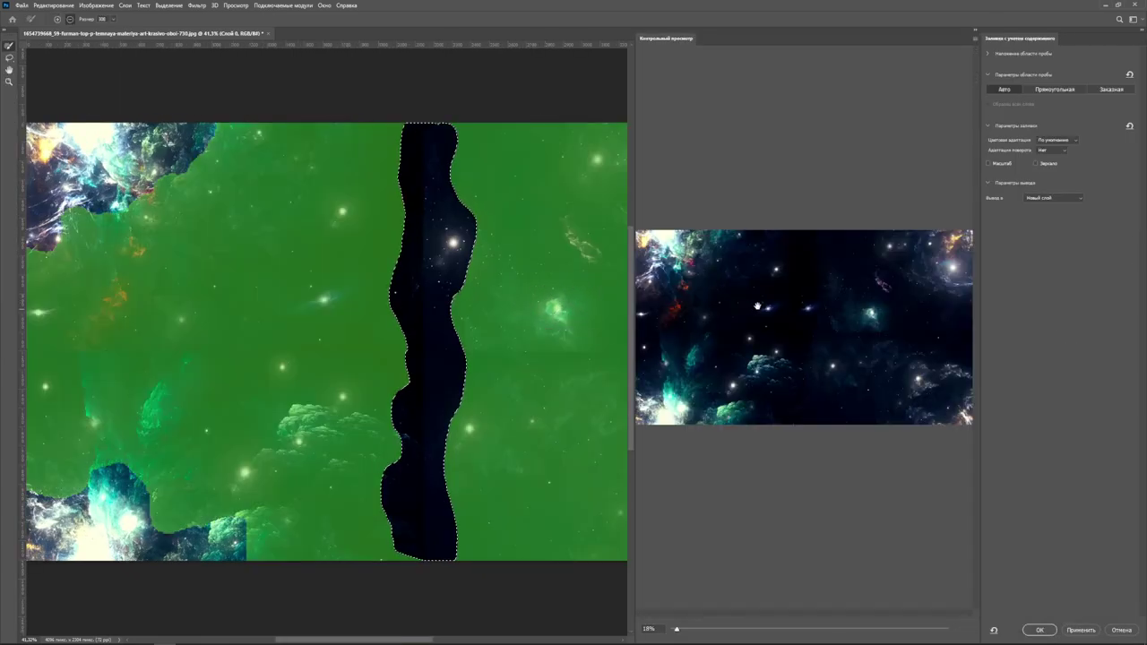
drag(634, 316, 552, 309)
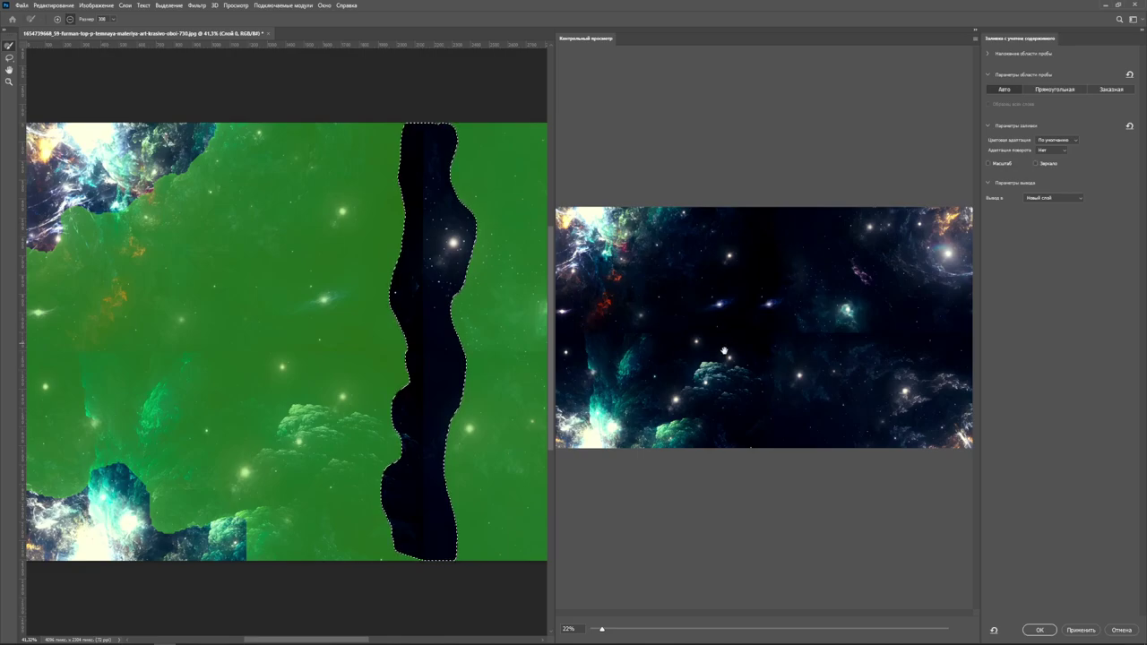
drag(368, 299, 322, 300)
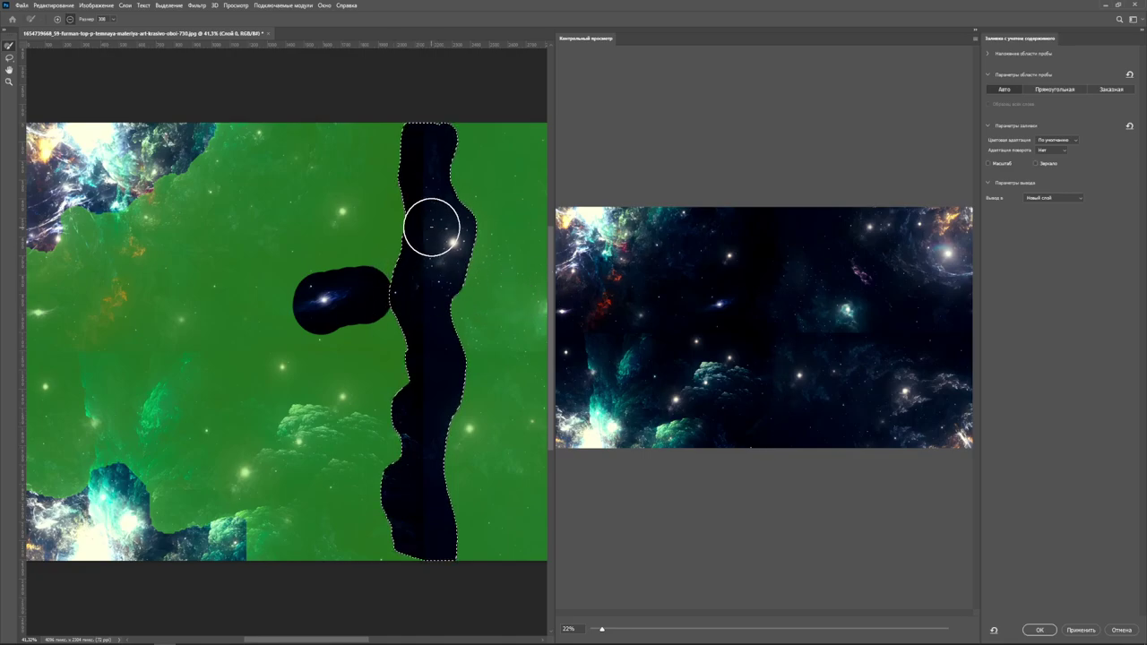
drag(383, 213, 392, 248)
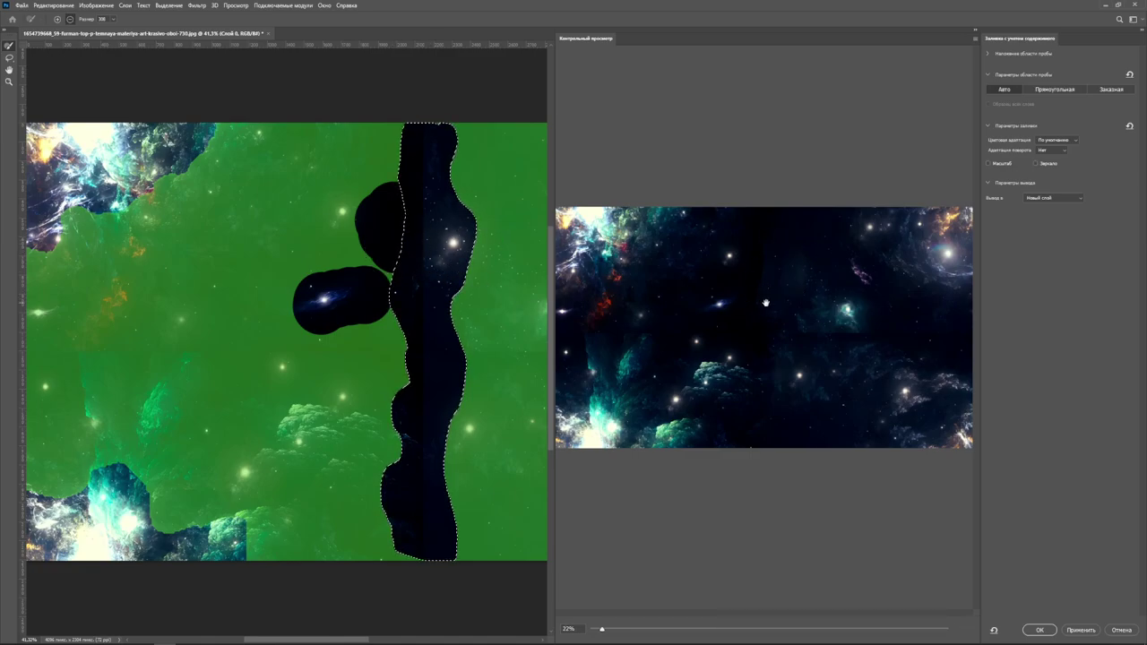
drag(394, 170, 363, 213)
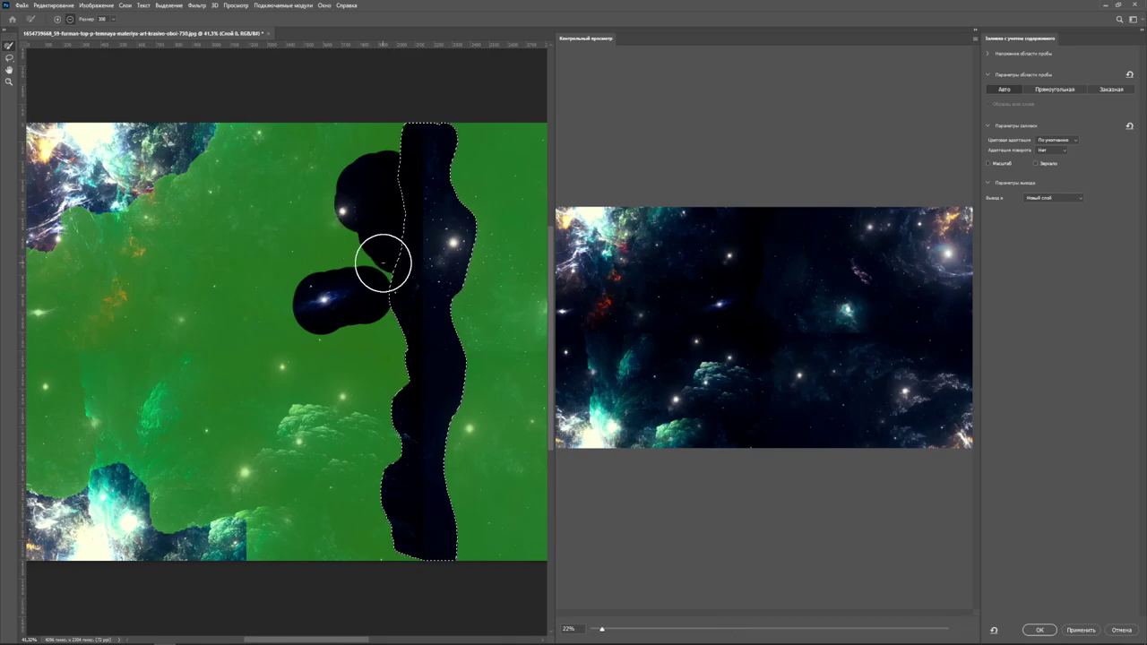
key(ctrl+z)
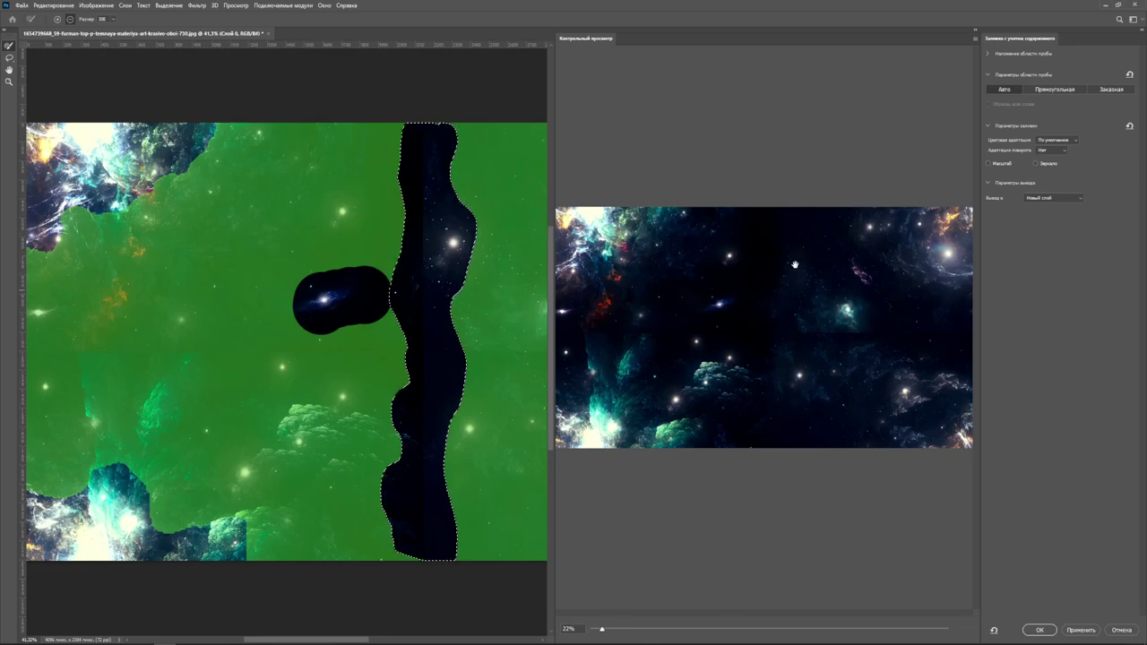
drag(457, 184, 459, 300)
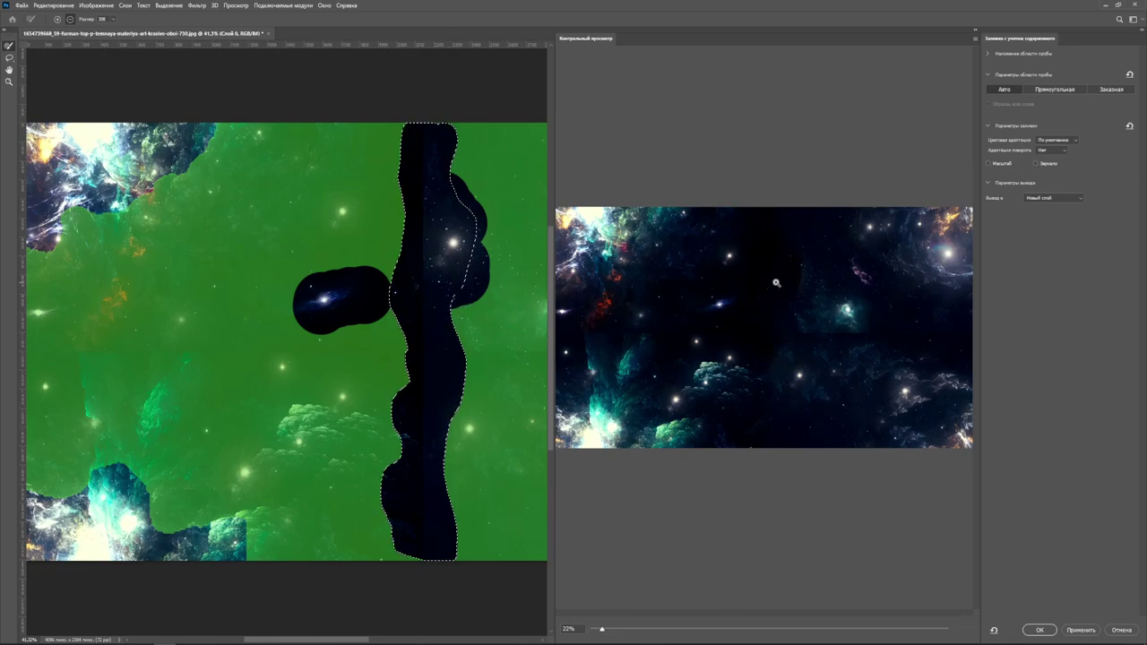
key(ctrl+z)
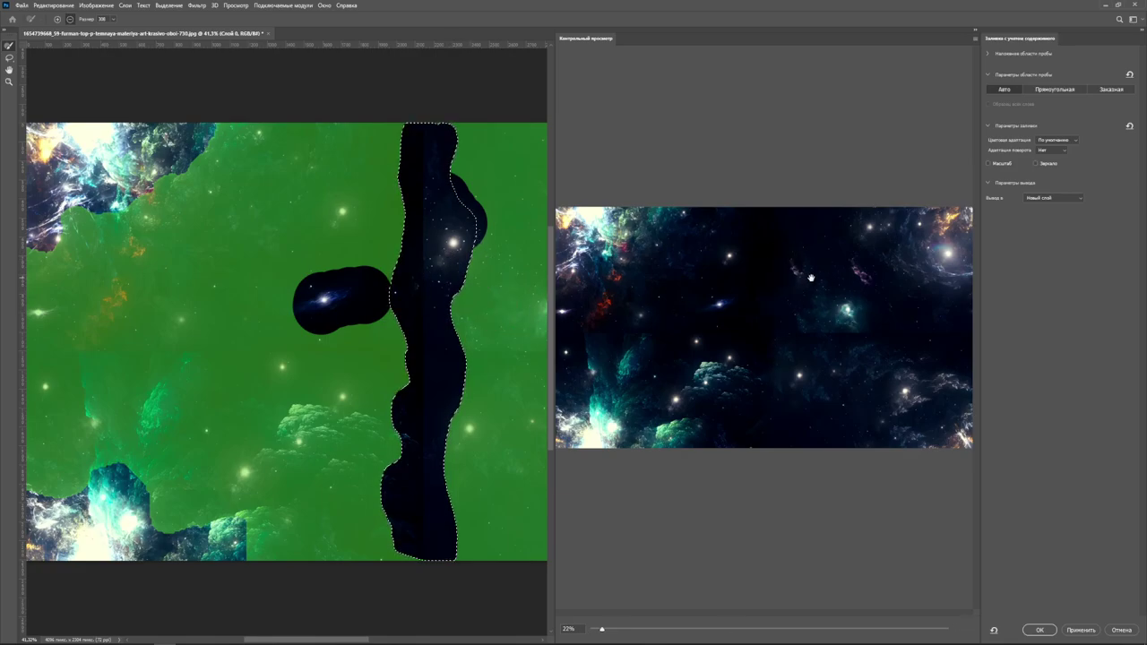
key(ctrl+z)
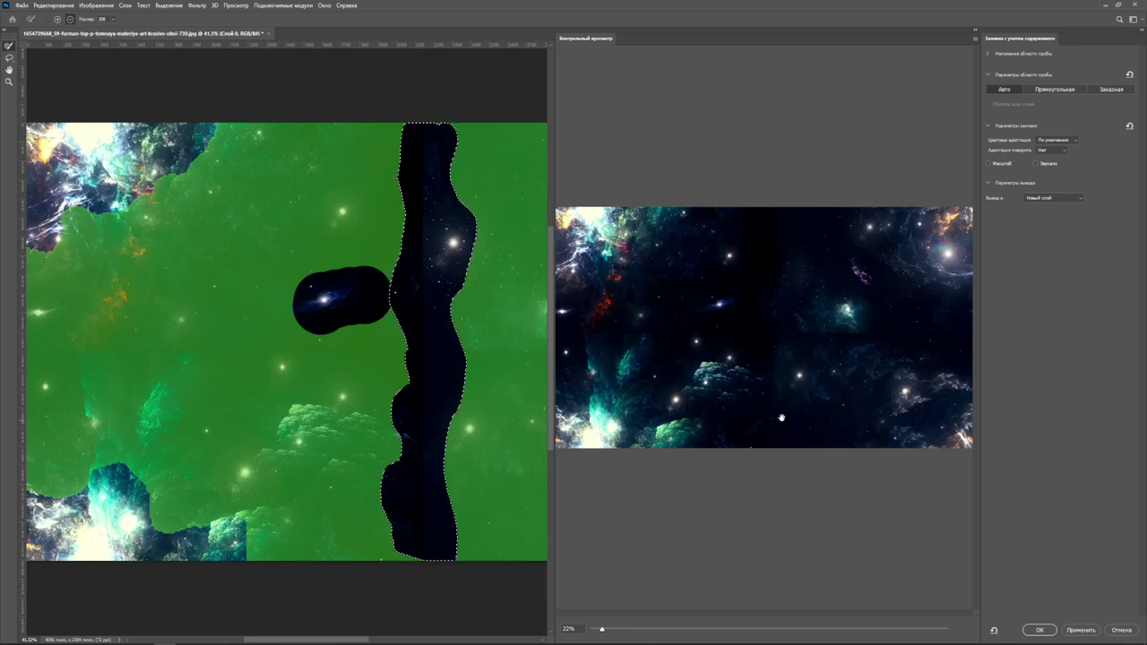
drag(447, 430, 445, 443)
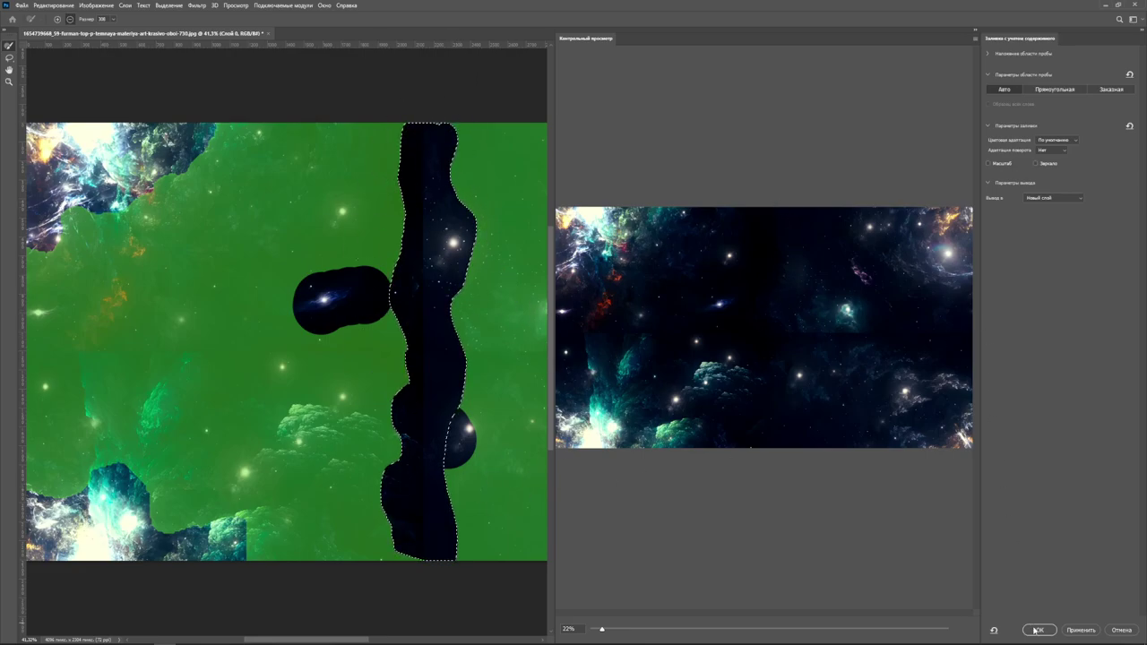
key(Return)
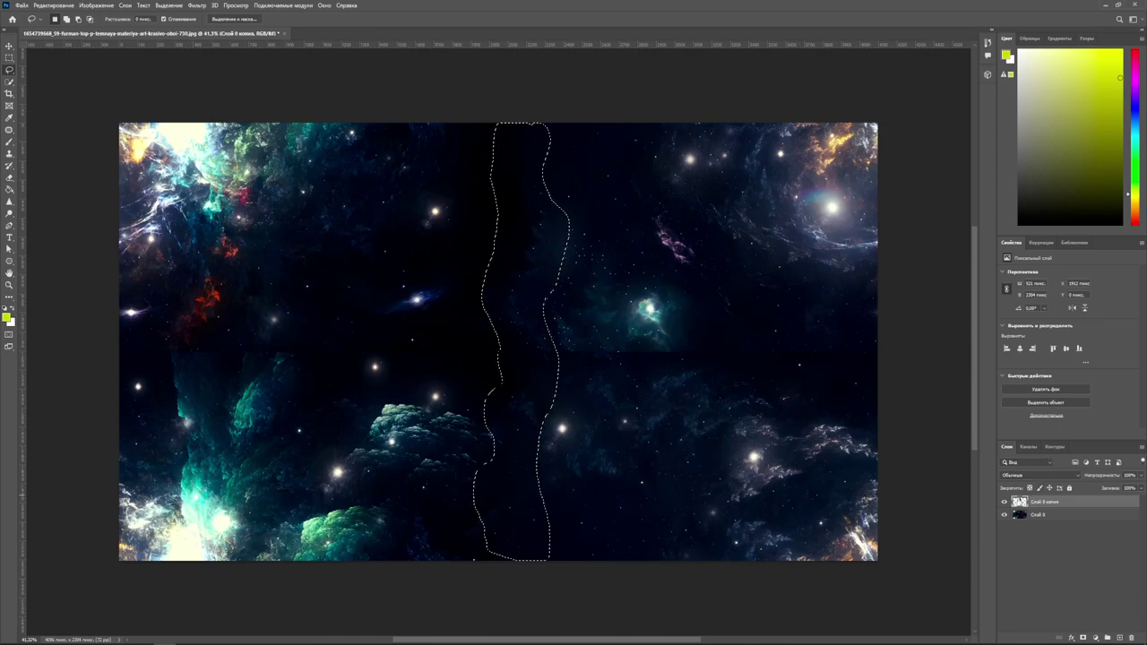
Merge the fill layer into Слой 0 and clear the selection.
click(1044, 515)
right_click(1044, 515)
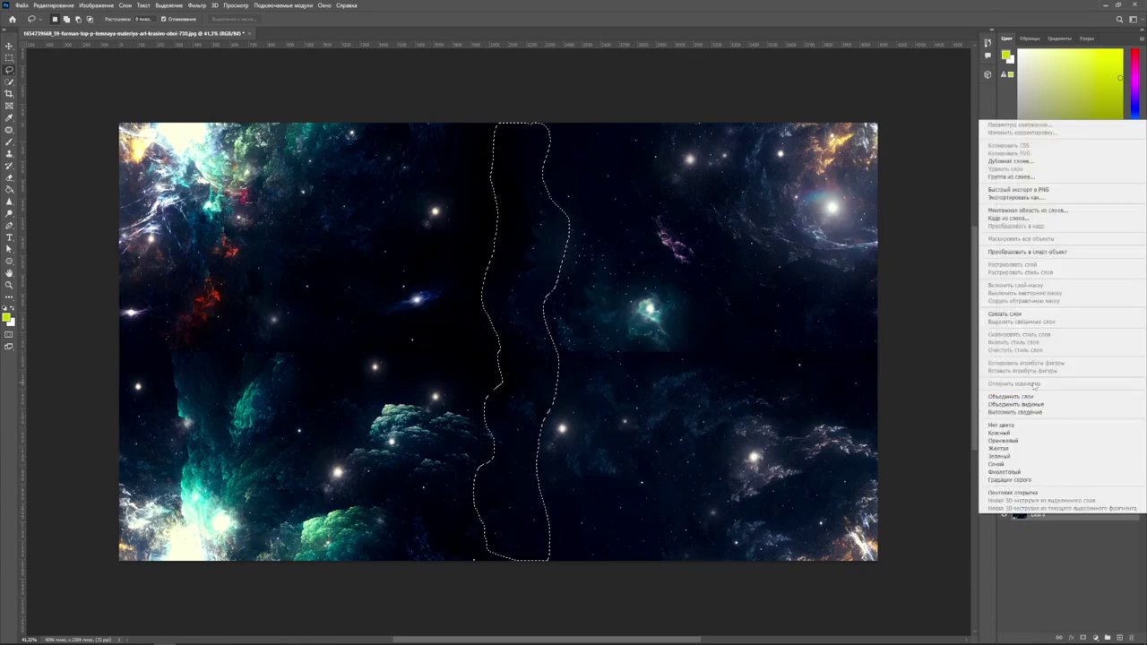
click(986, 397)
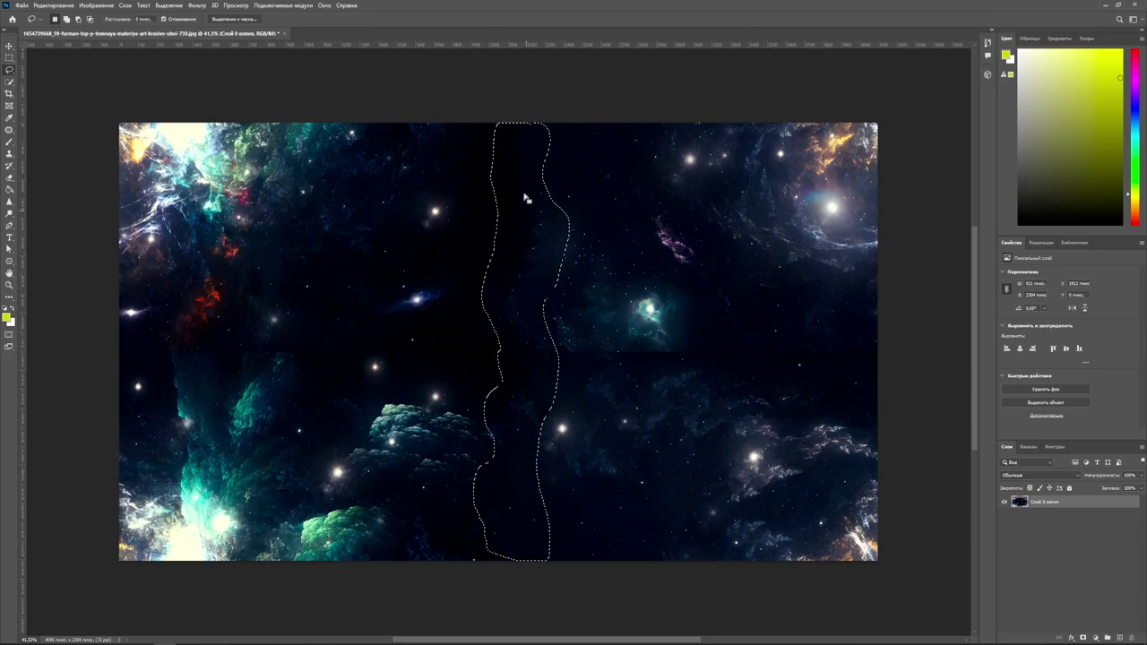
key(ctrl+d)
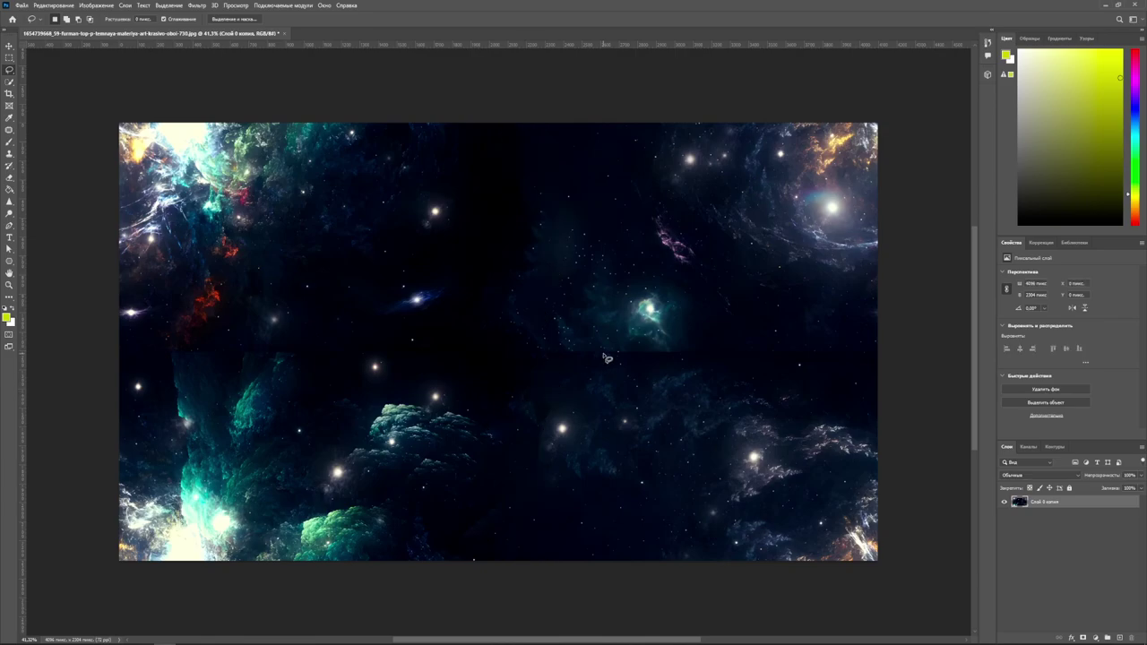
Lasso the horizontal seam band from the left edge across the teal nebula and back.
mouse_move(197, 336)
mouse_down()
mouse_move(116, 352)
mouse_move(326, 367)
mouse_up()
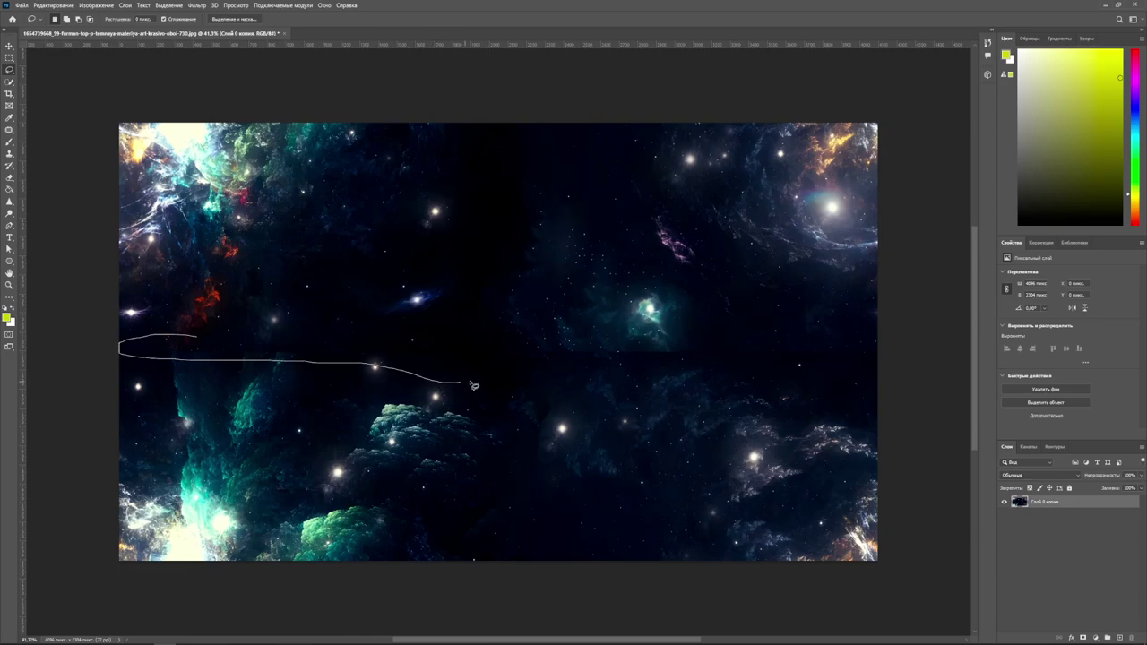
drag(523, 395, 873, 377)
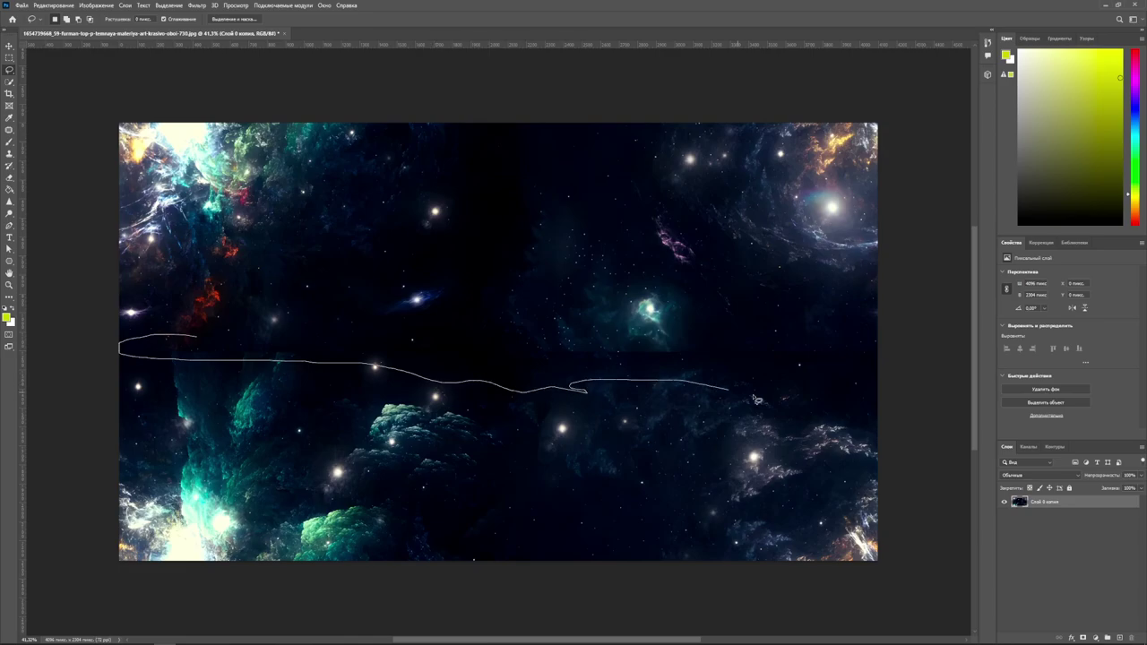
drag(836, 330, 612, 307)
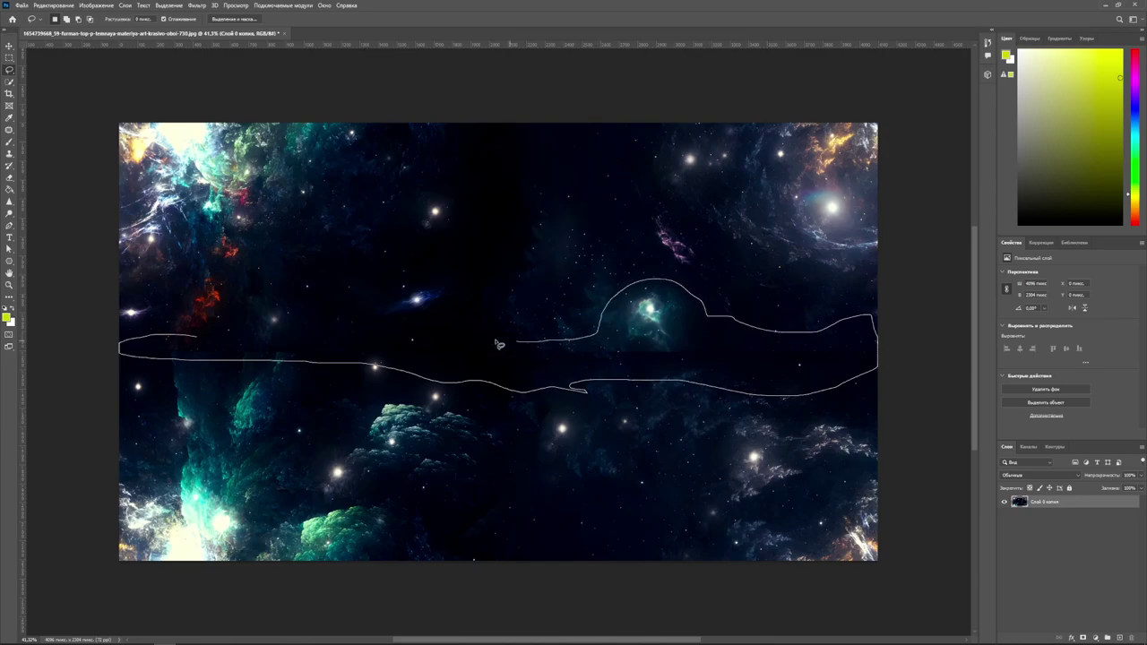
drag(500, 344, 192, 338)
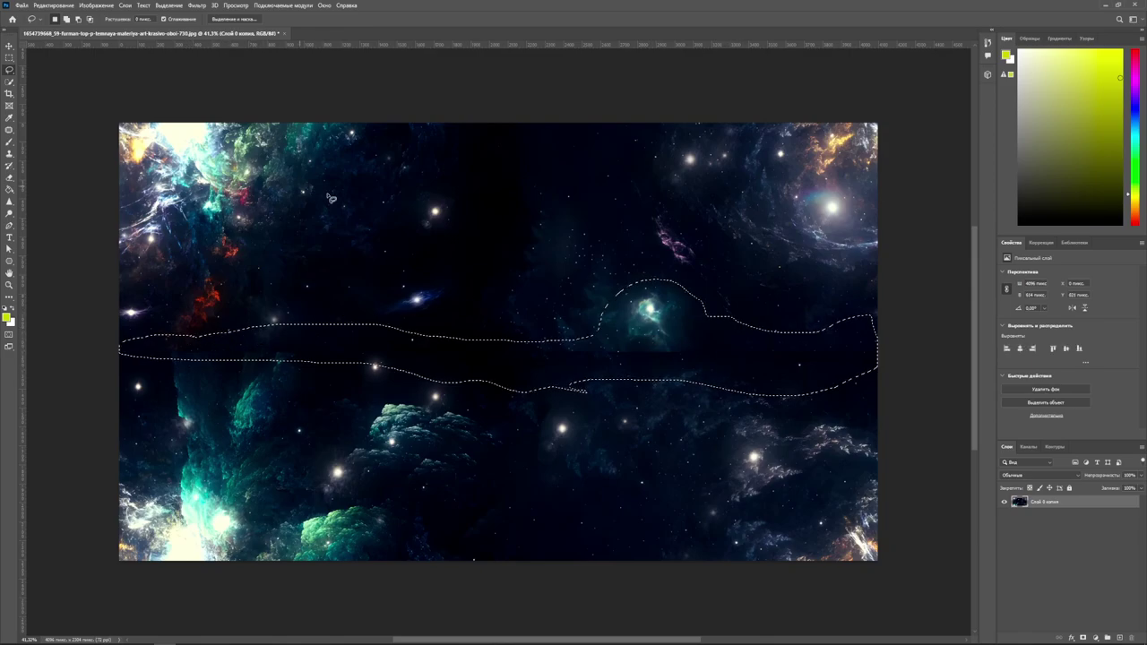
Content-aware fill the selected horizontal band, refining the sampling area around it, and apply.
right_click(652, 358)
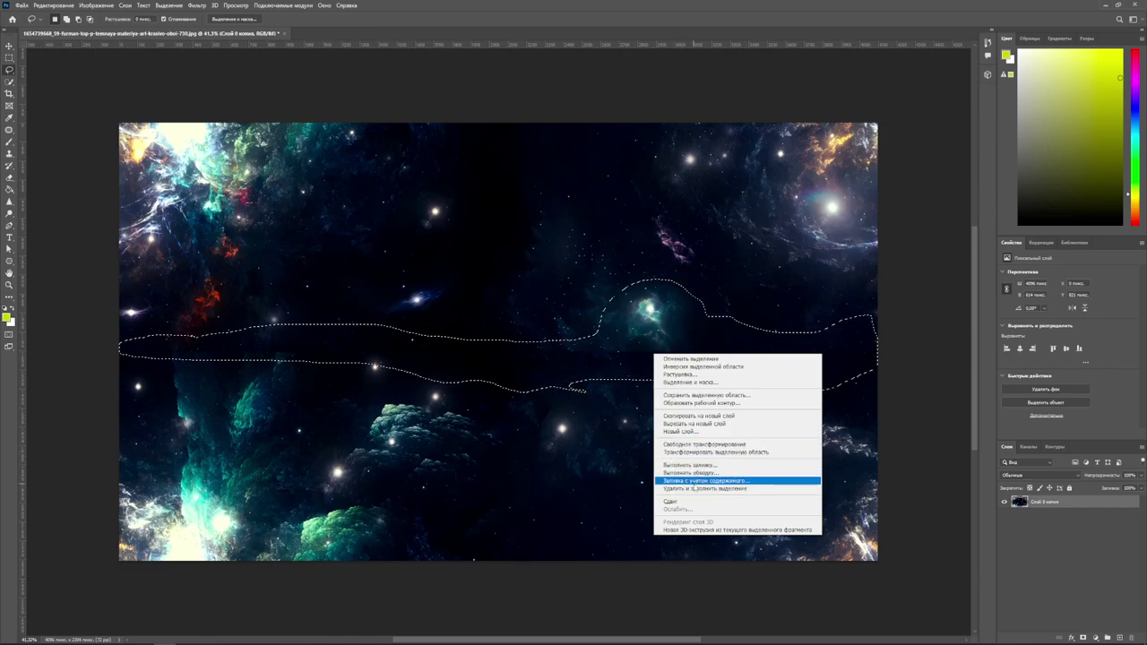
click(693, 482)
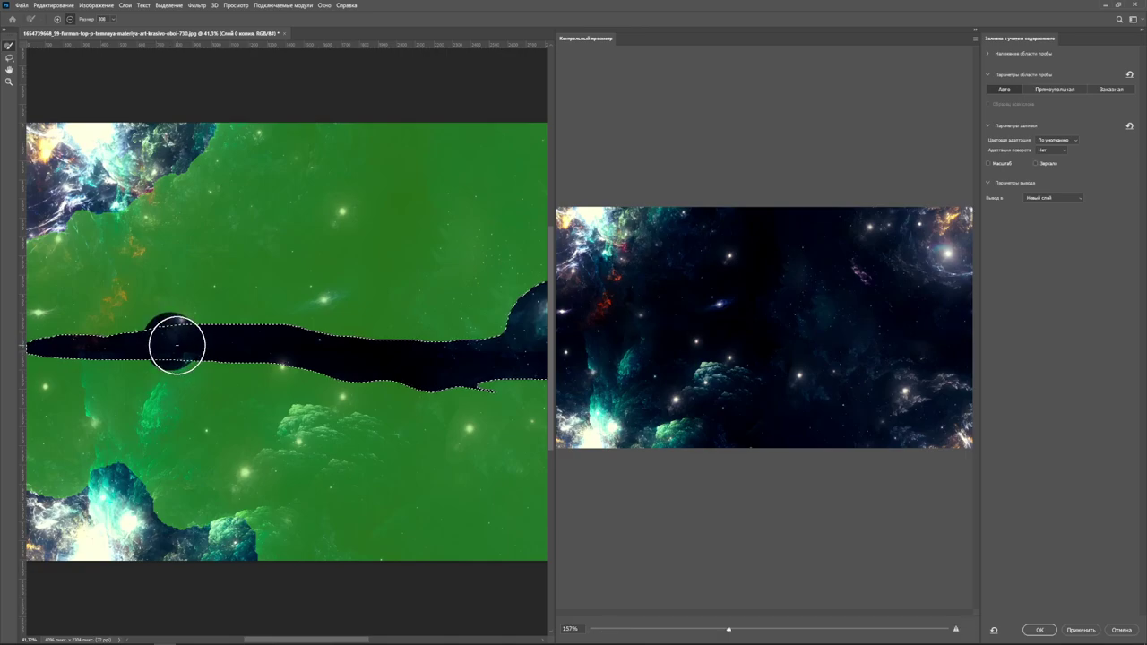
drag(157, 345, 285, 351)
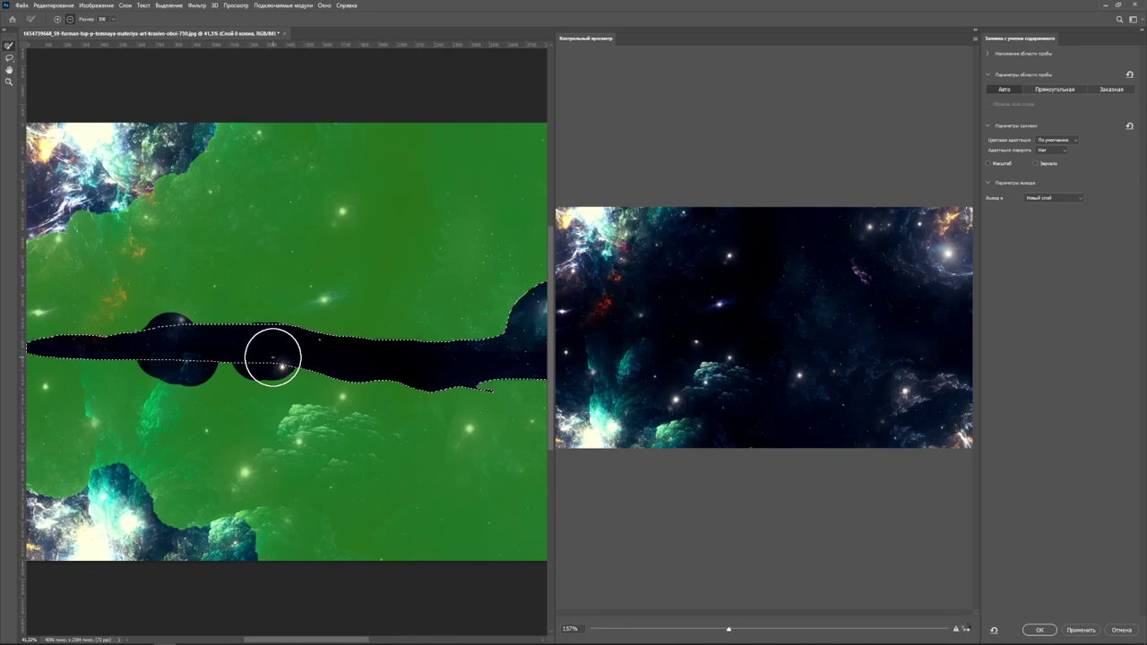
drag(272, 357, 257, 356)
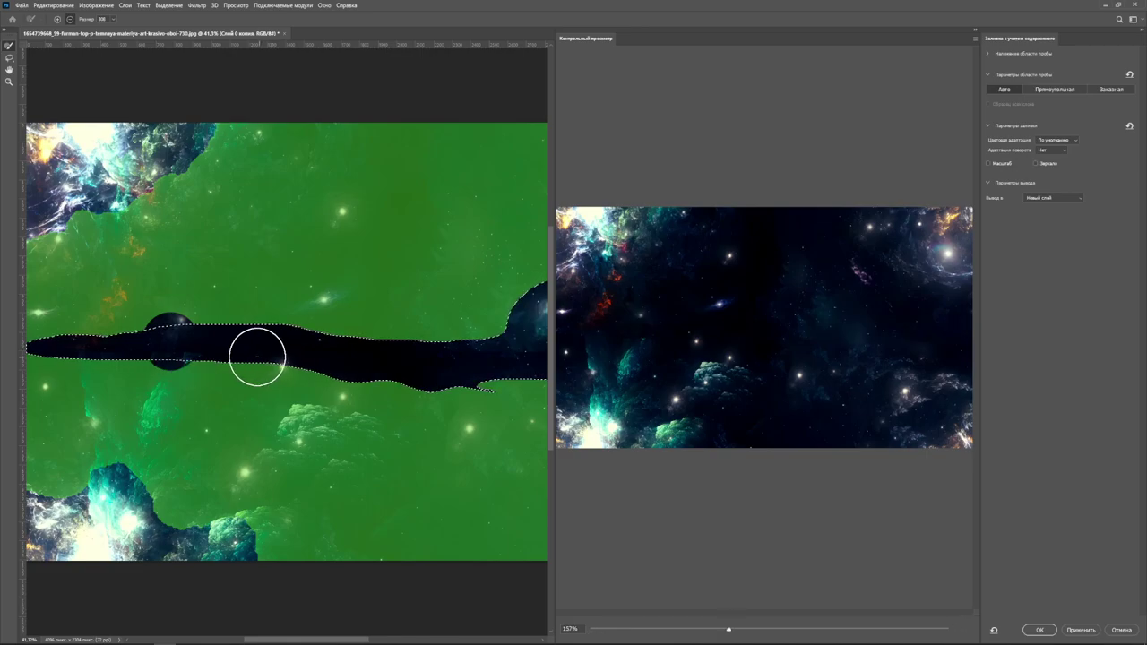
drag(218, 323, 215, 322)
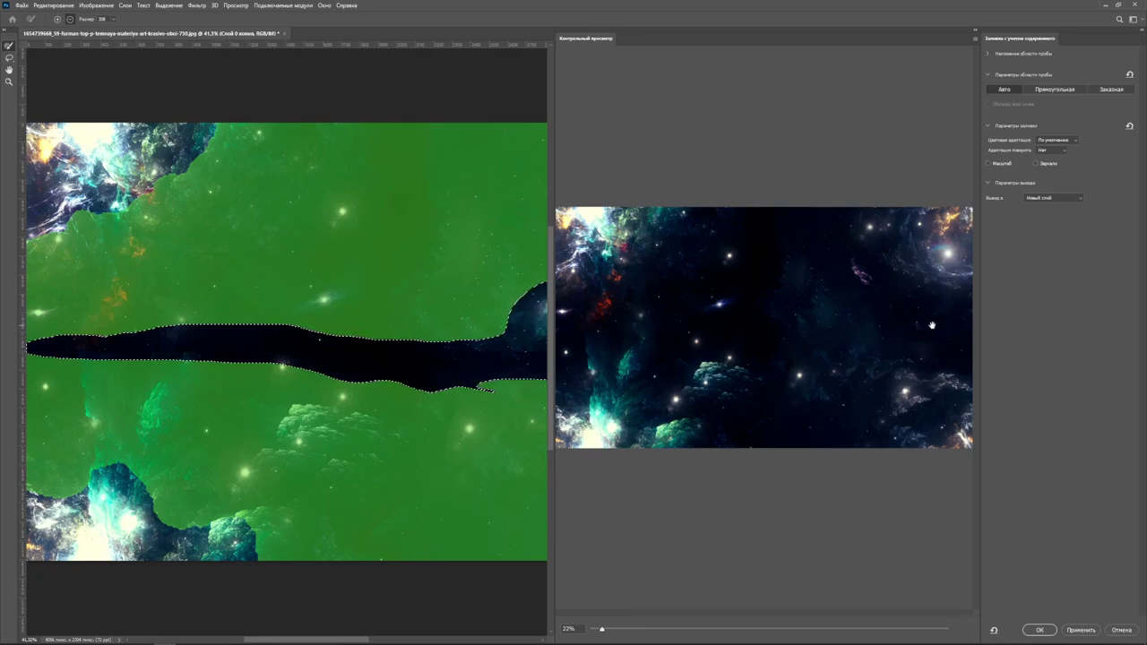
click(1040, 630)
Deselect the band and merge the fill layer into the image.
key(ctrl+d)
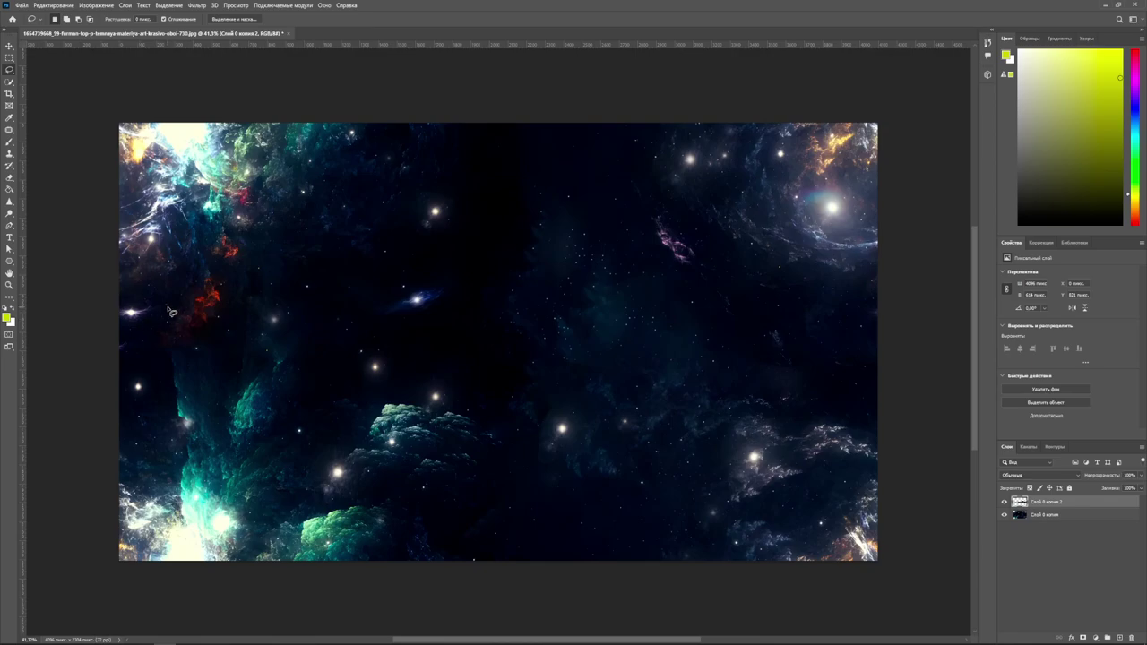
right_click(1056, 518)
click(1022, 401)
Lasso the leftover seam patch on the left and content-aware fill it.
drag(283, 316, 237, 363)
drag(299, 391, 301, 325)
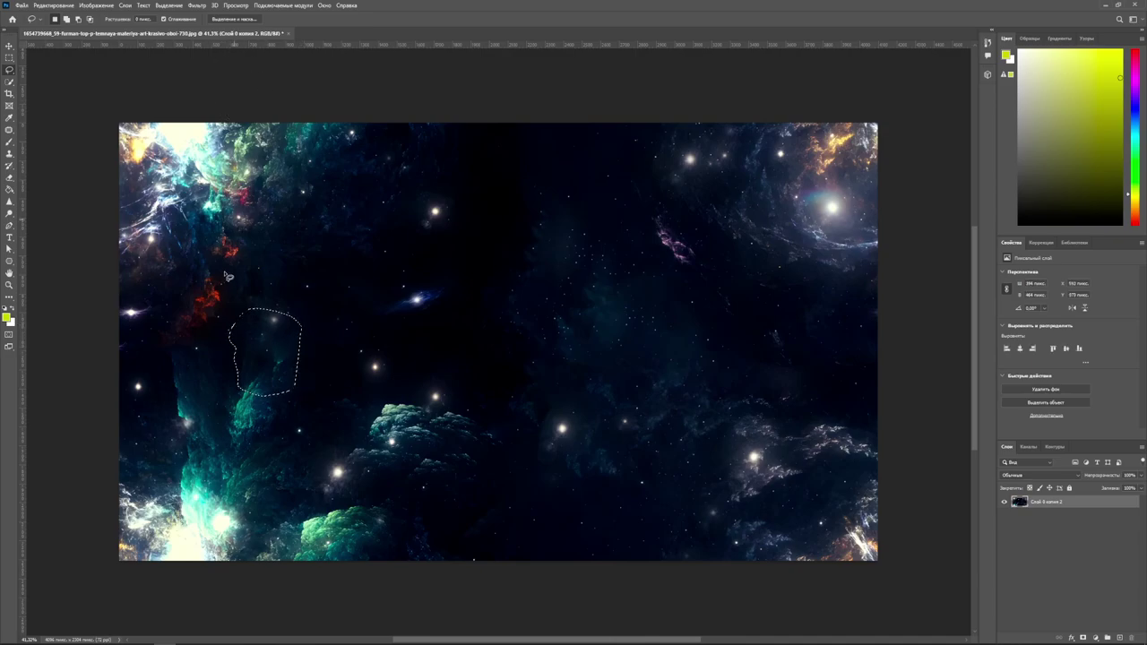
right_click(264, 331)
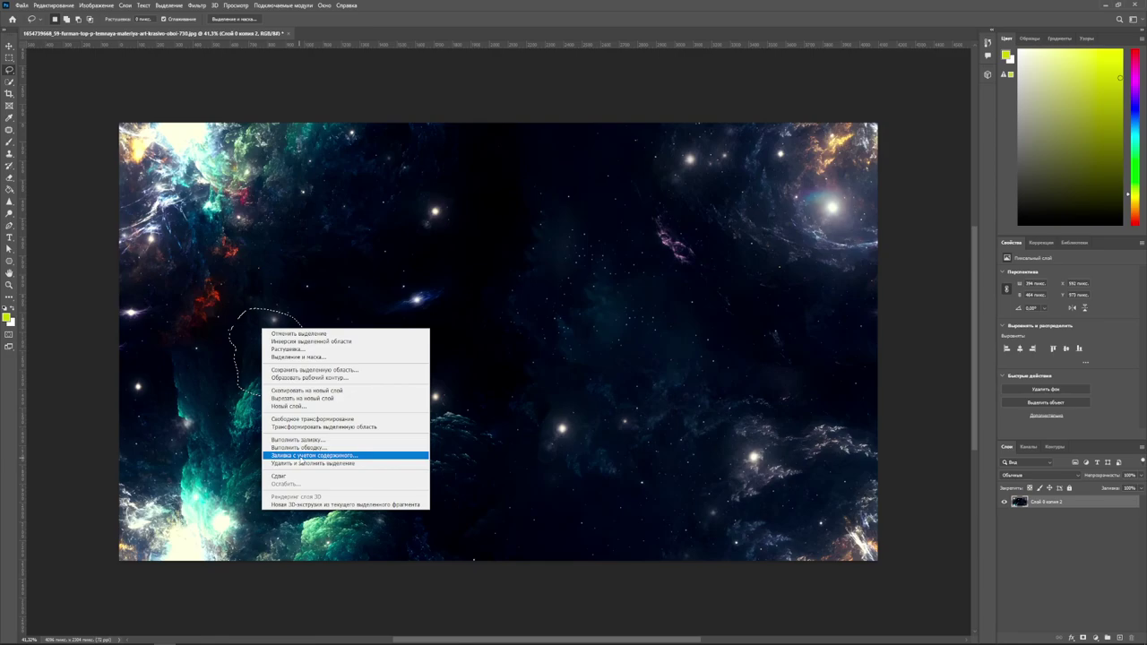
click(314, 457)
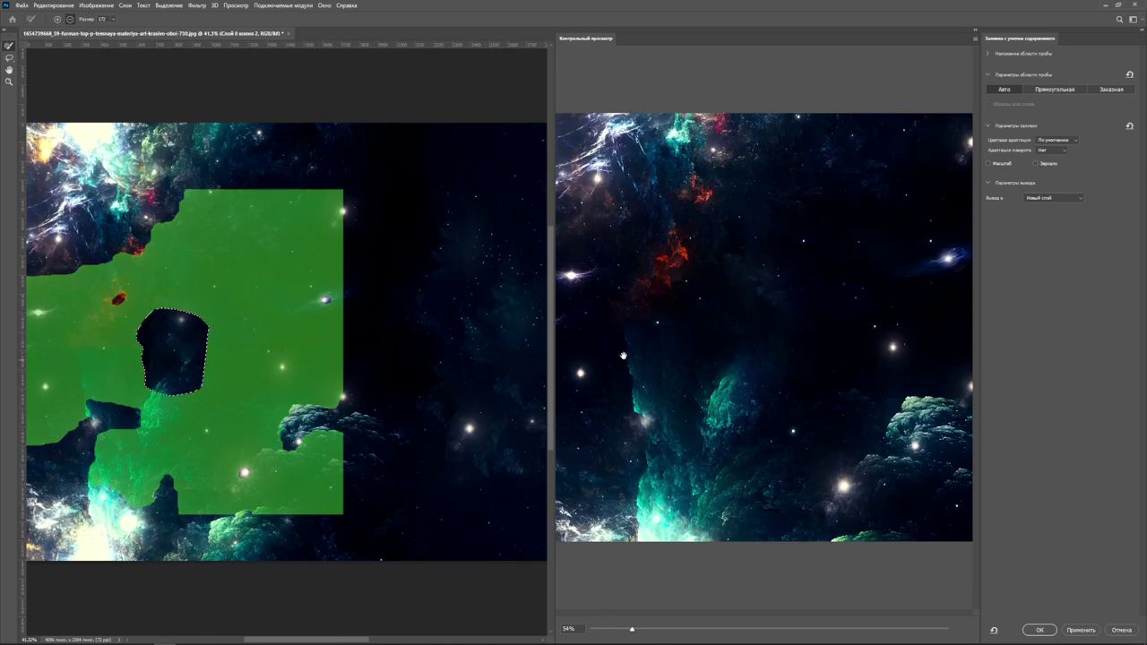
click(1032, 630)
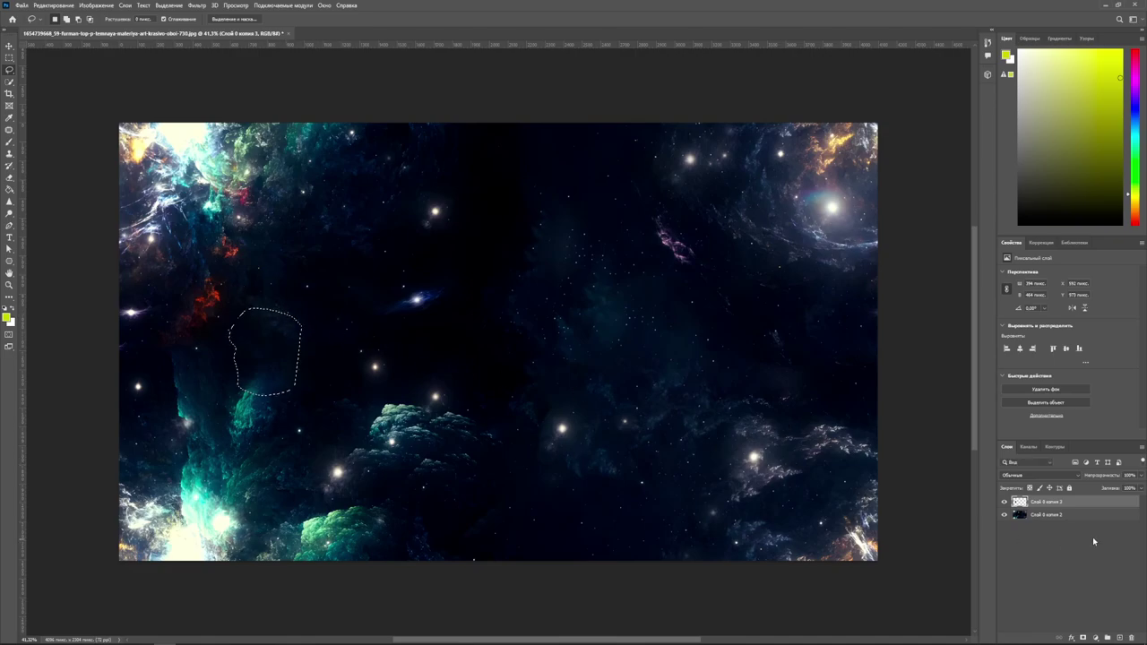
Merge all visible layers into one and clear the patch selection.
right_click(1059, 517)
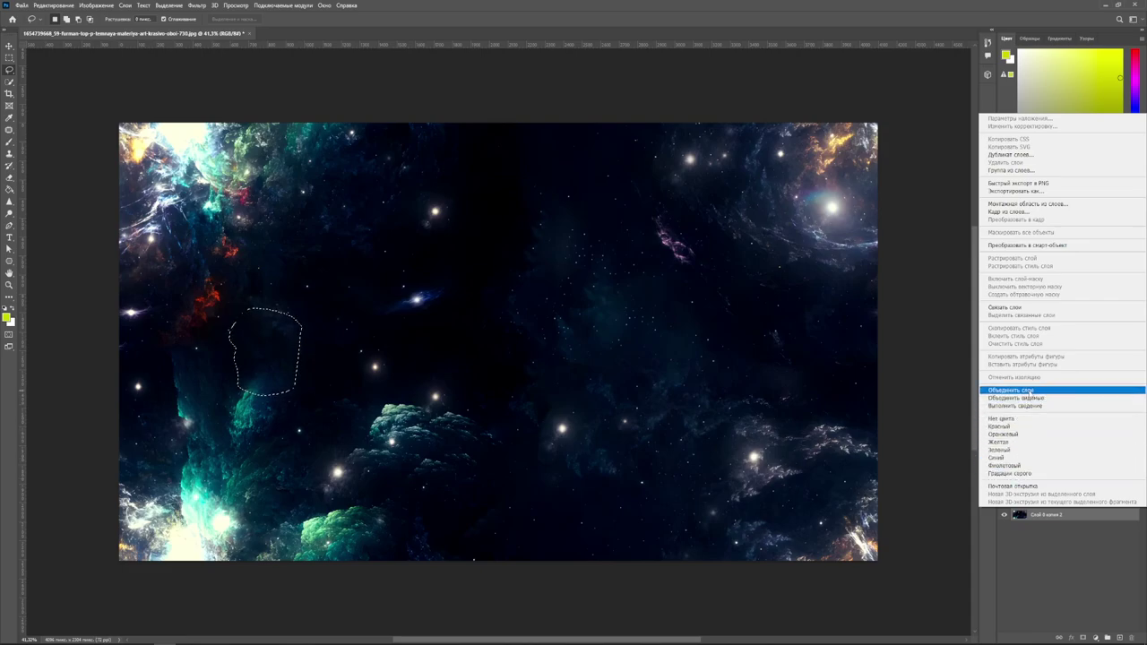
click(992, 398)
click(649, 381)
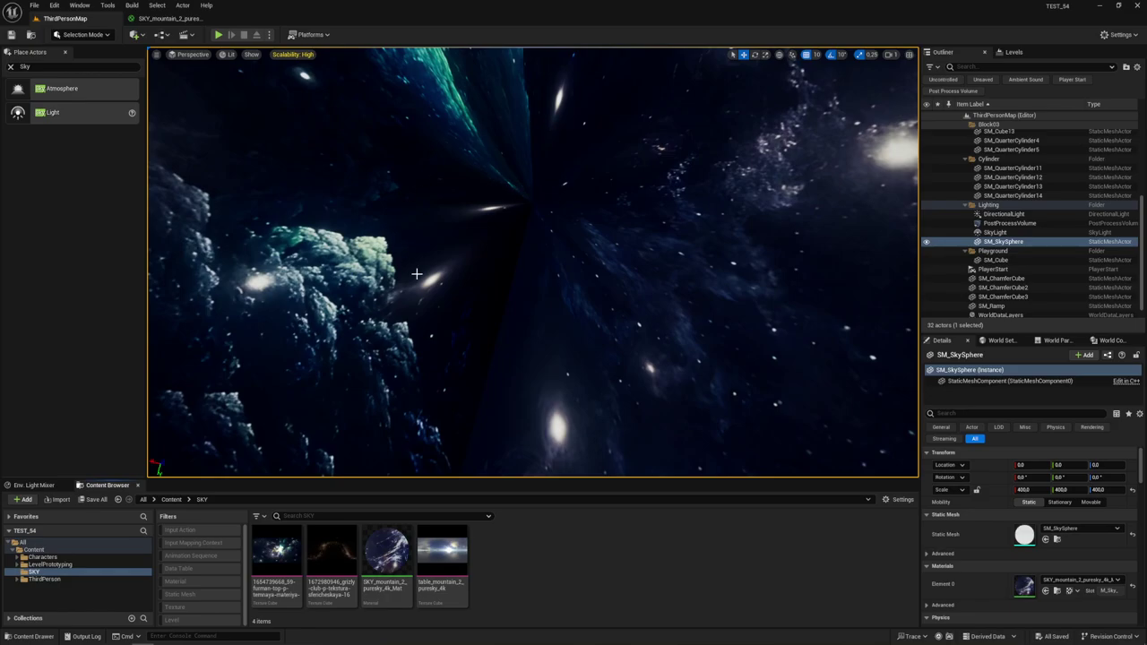
right_drag(612, 301, 609, 260)
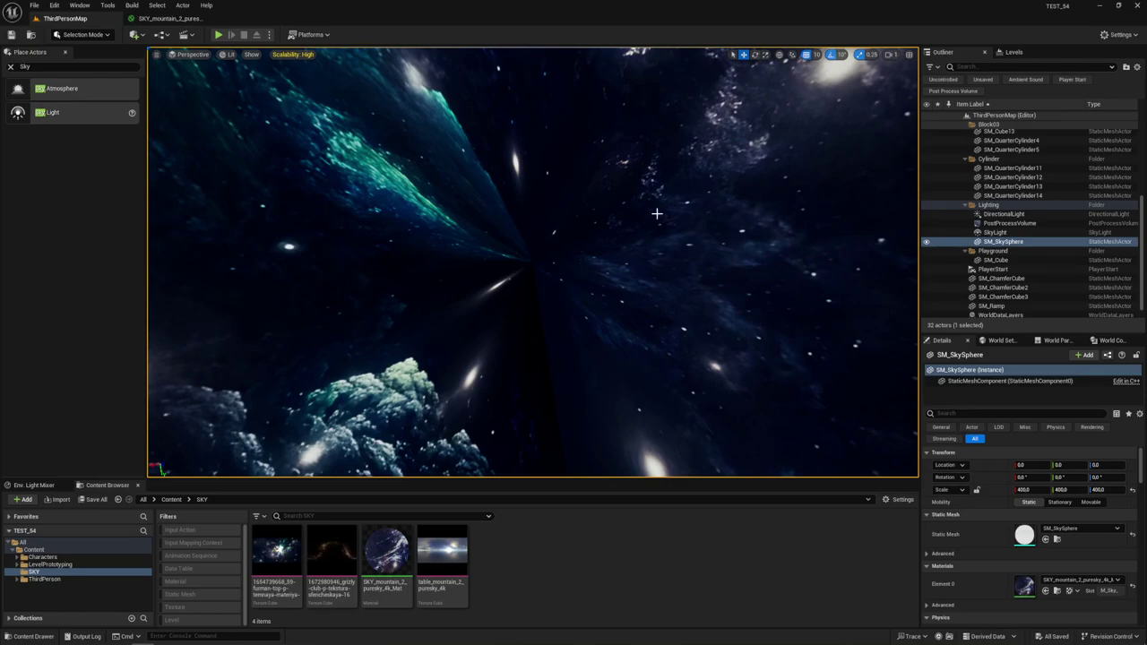
double_click(328, 558)
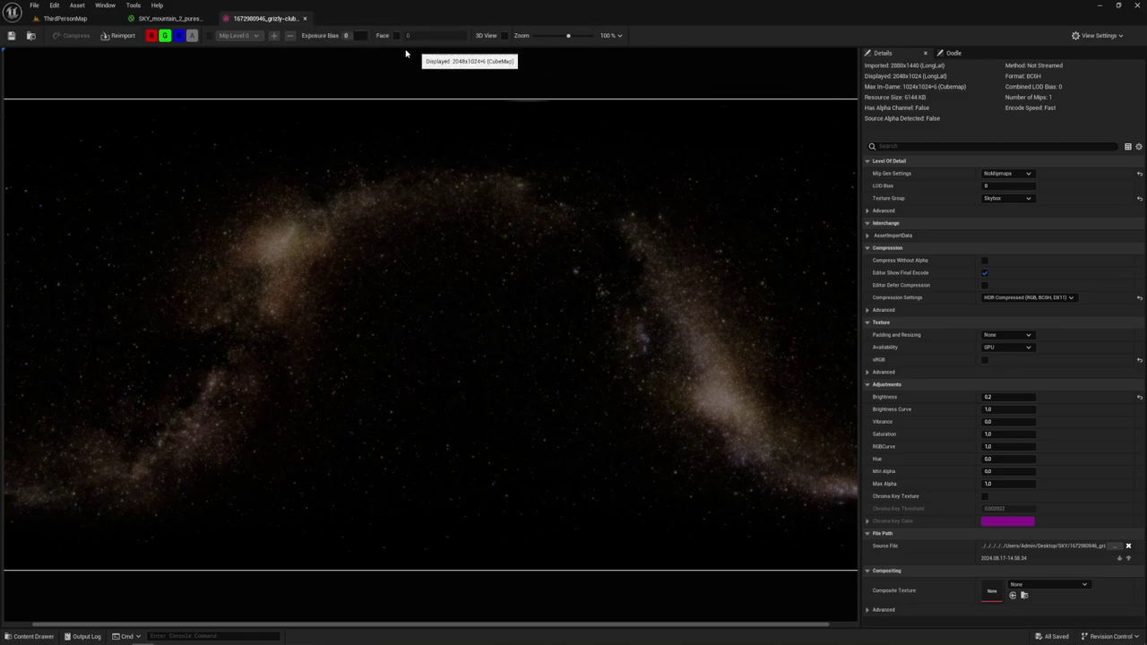
Close the sky cubemap texture view in Unreal Engine.
click(304, 19)
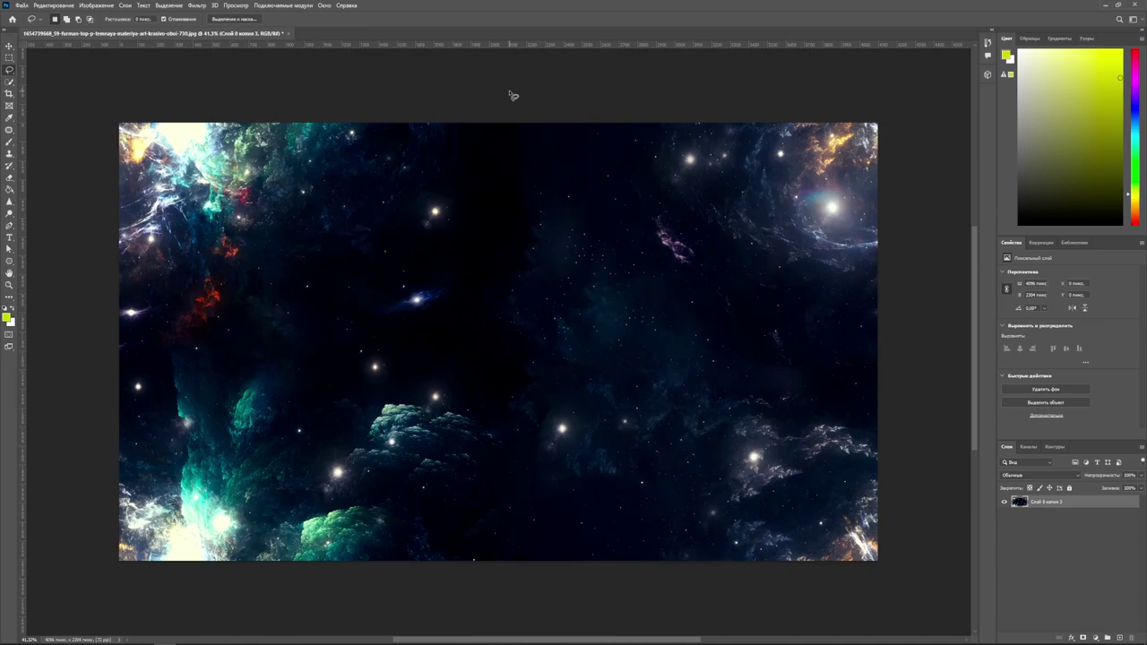
Set the Offset filter's Horizontal and Vertical amounts to 0 and confirm.
click(197, 6)
mouse_move(215, 202)
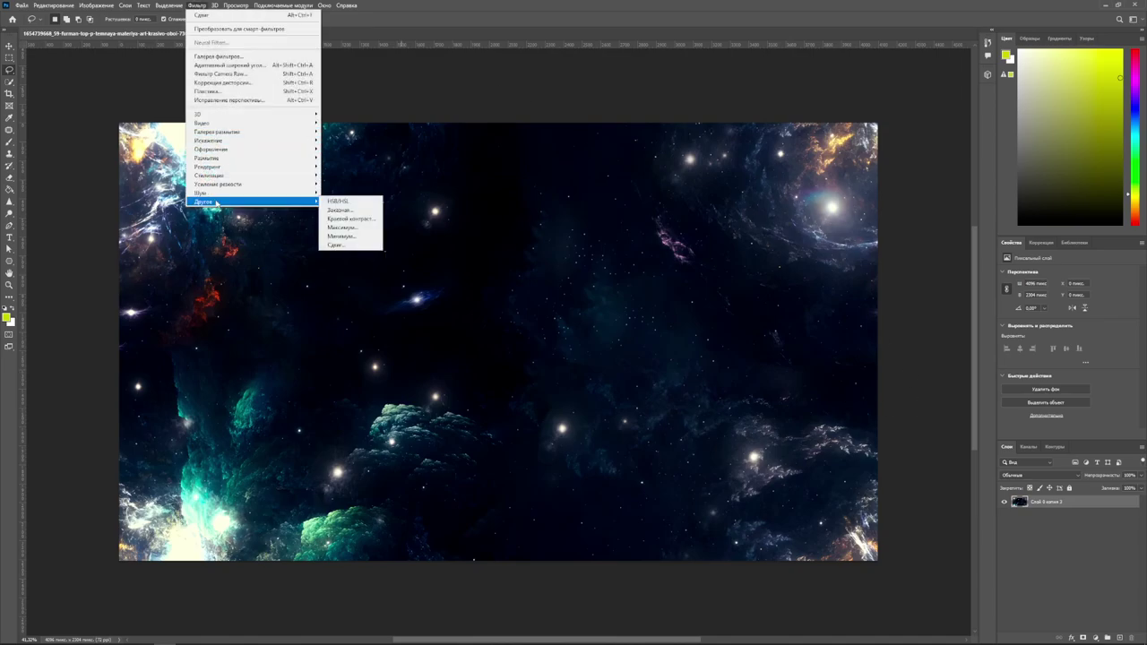
click(349, 245)
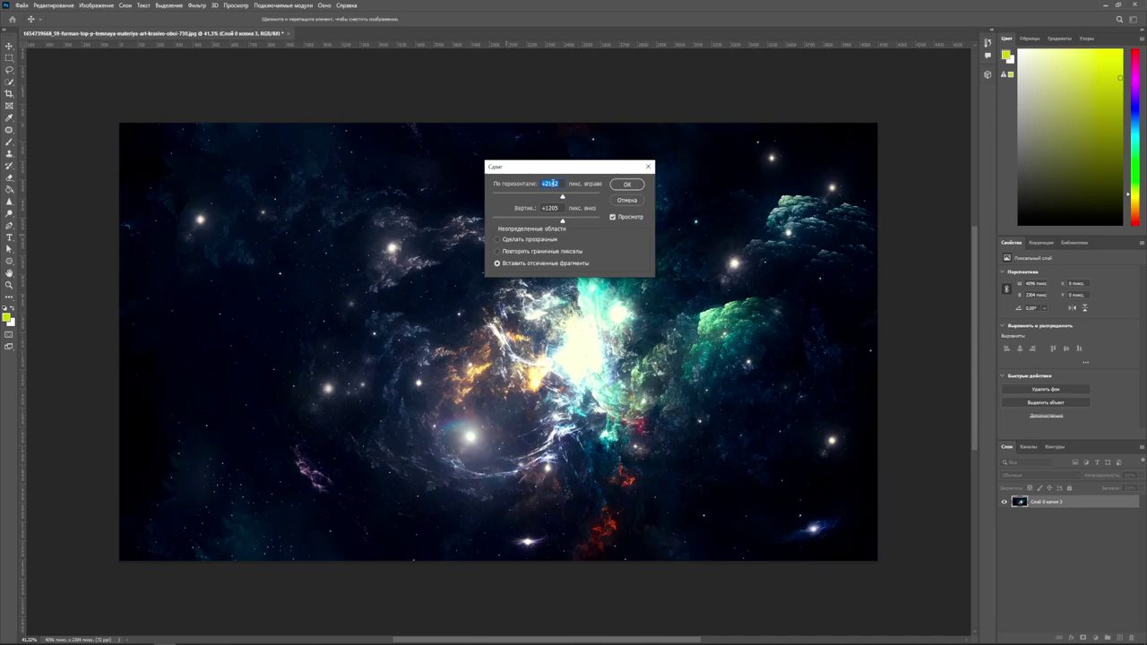
text(0)
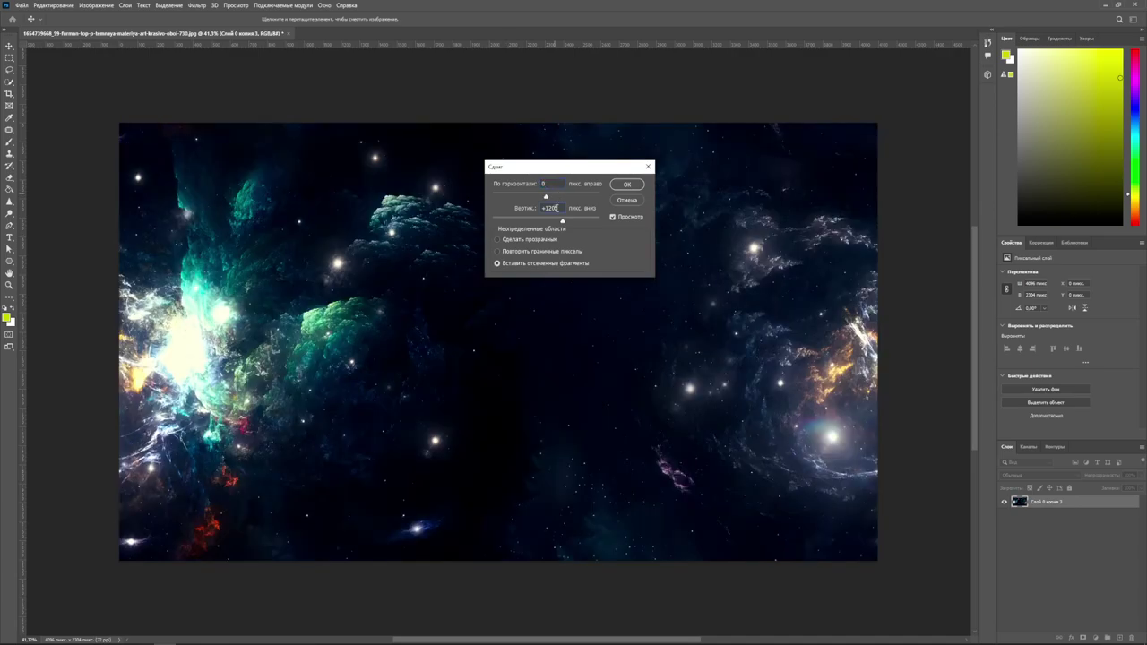
text(0)
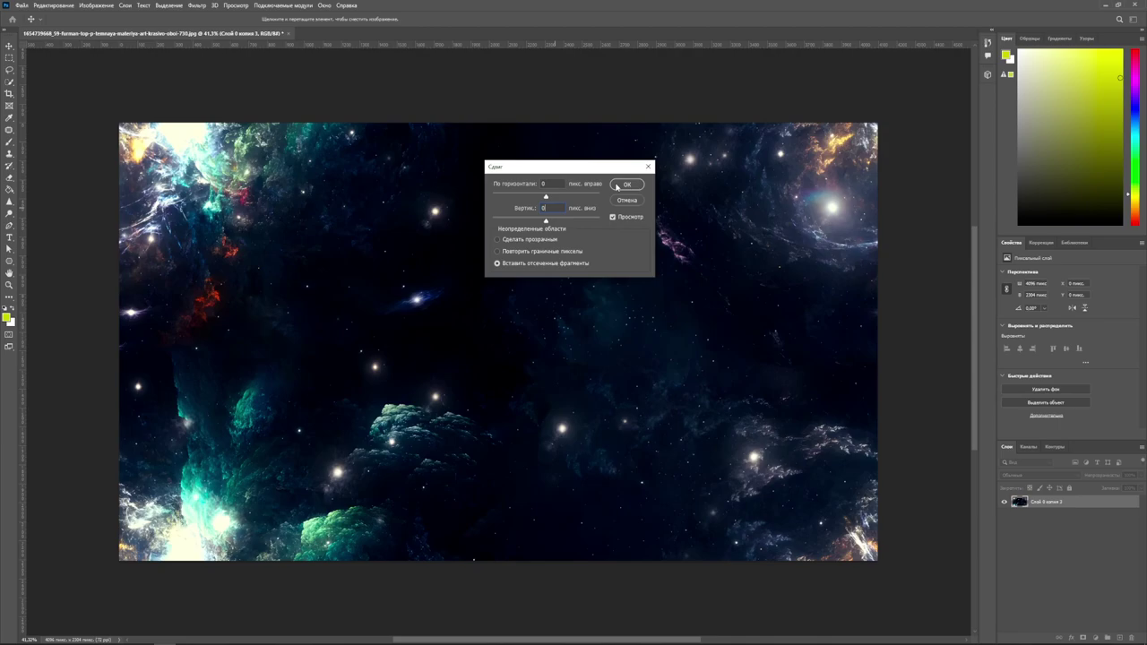
mouse_move(545, 196)
mouse_down()
mouse_move(557, 196)
mouse_move(555, 221)
mouse_up()
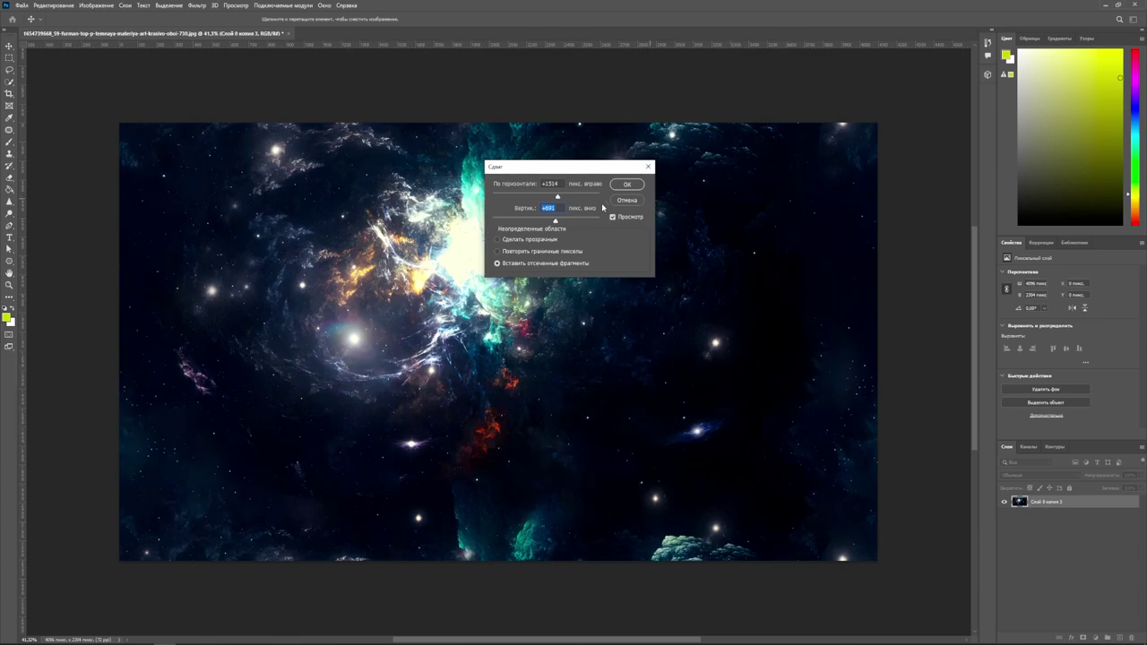
text(0)
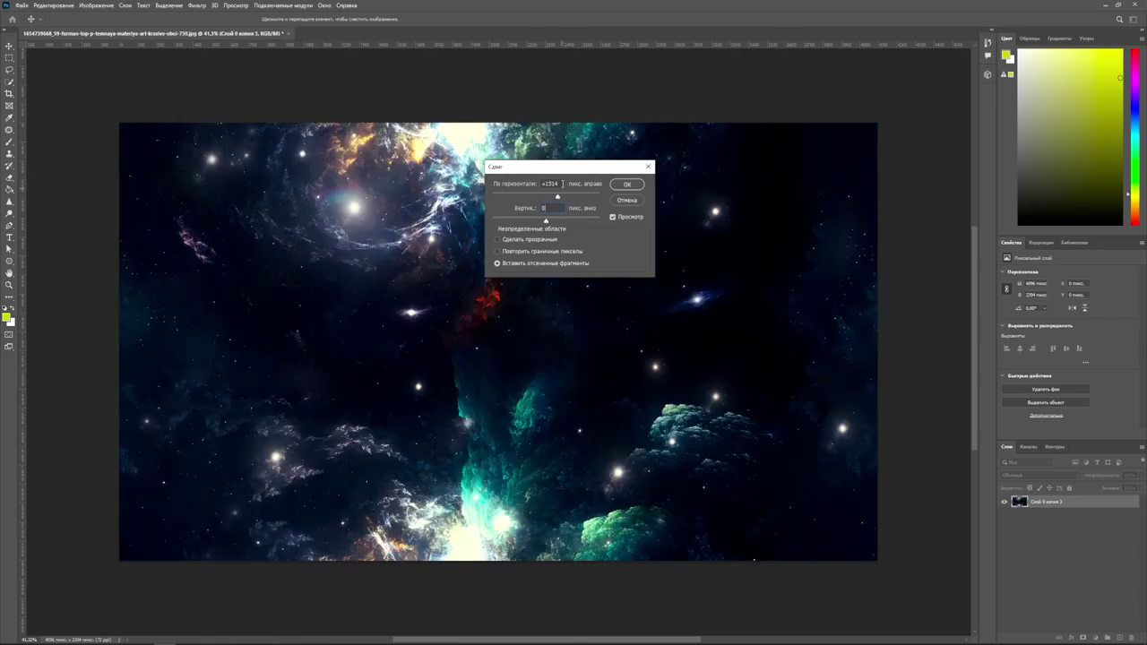
double_click(561, 185)
text(0)
click(626, 184)
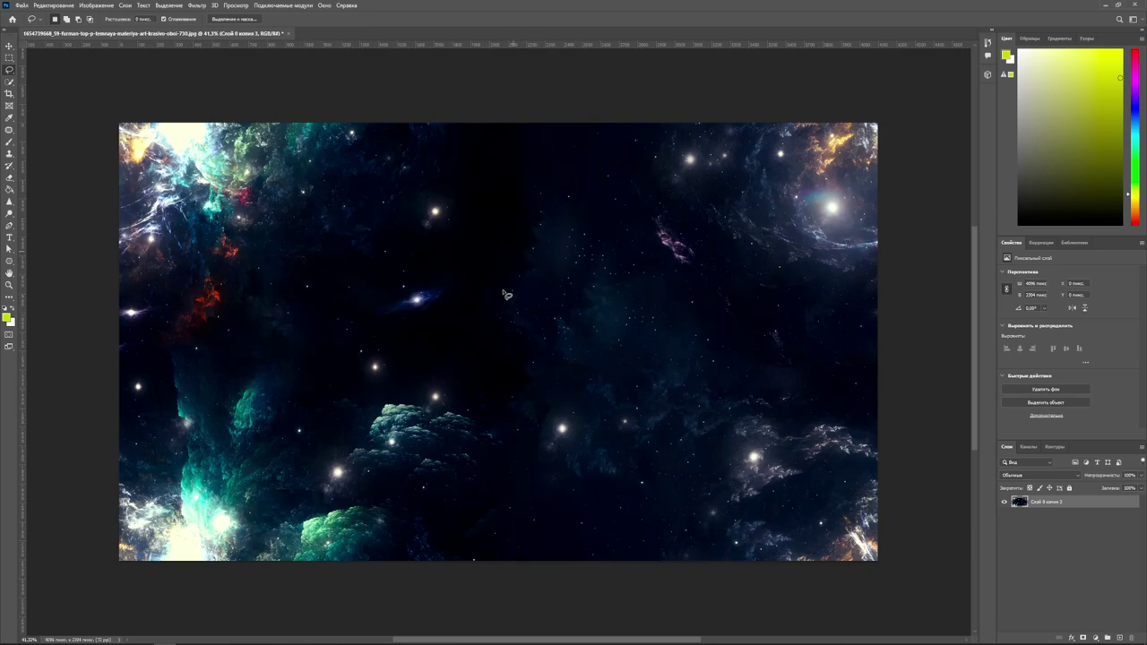
Apply Filter > Other > Offset of +1628 px horizontal and +1076 px vertical with Wrap Around.
click(197, 5)
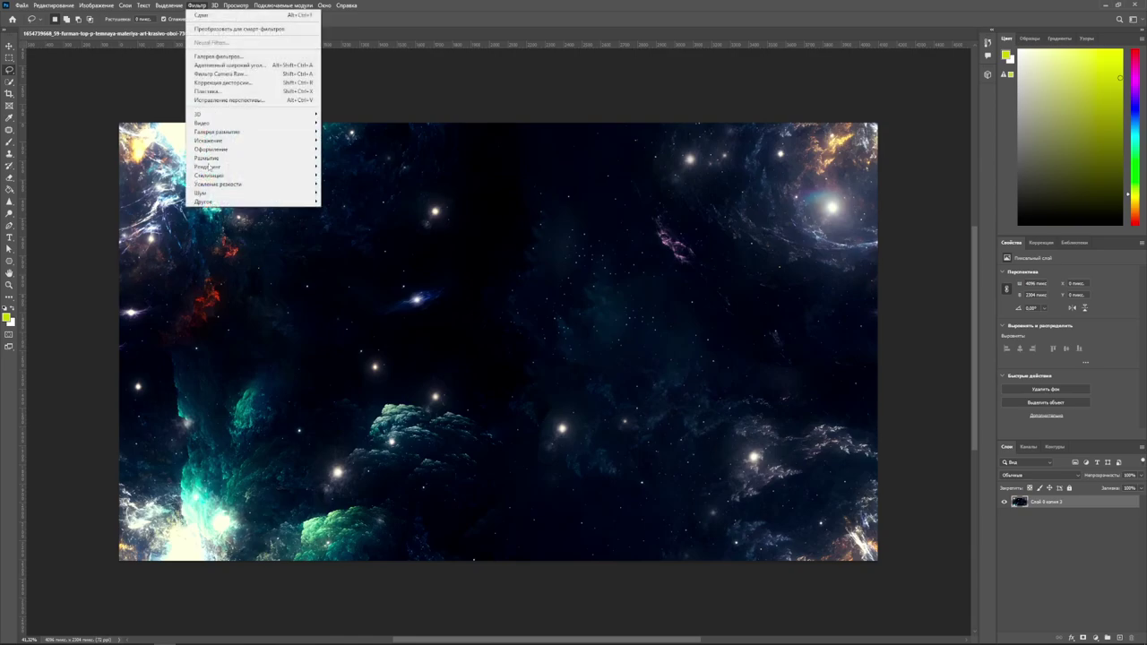
click(455, 401)
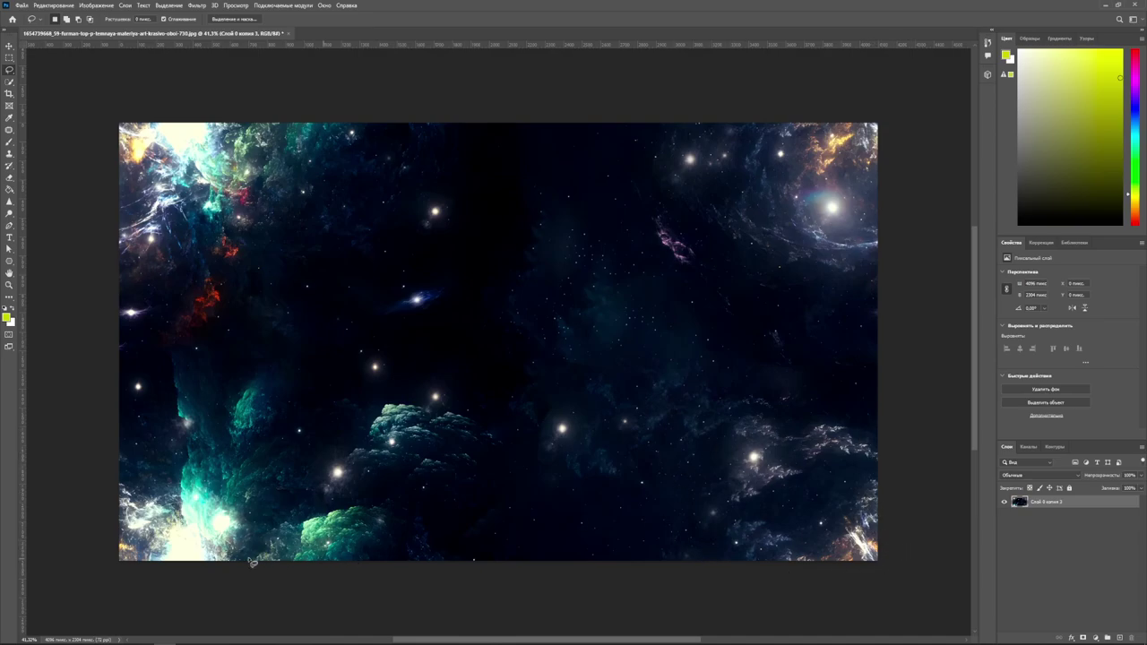
click(197, 8)
mouse_move(269, 201)
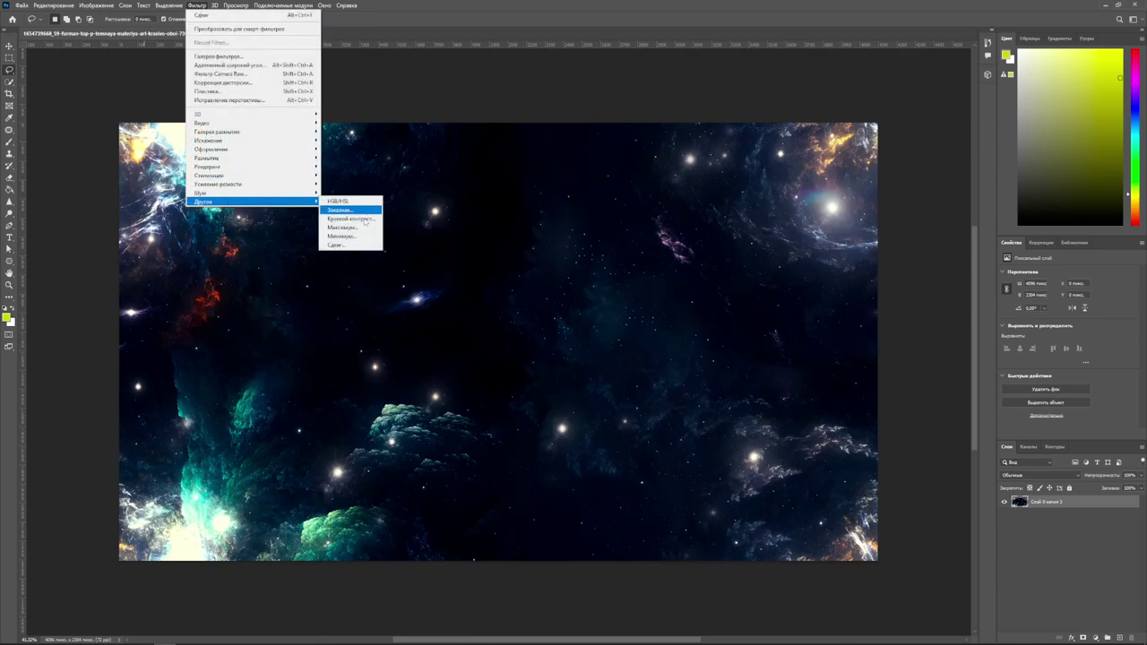
click(353, 246)
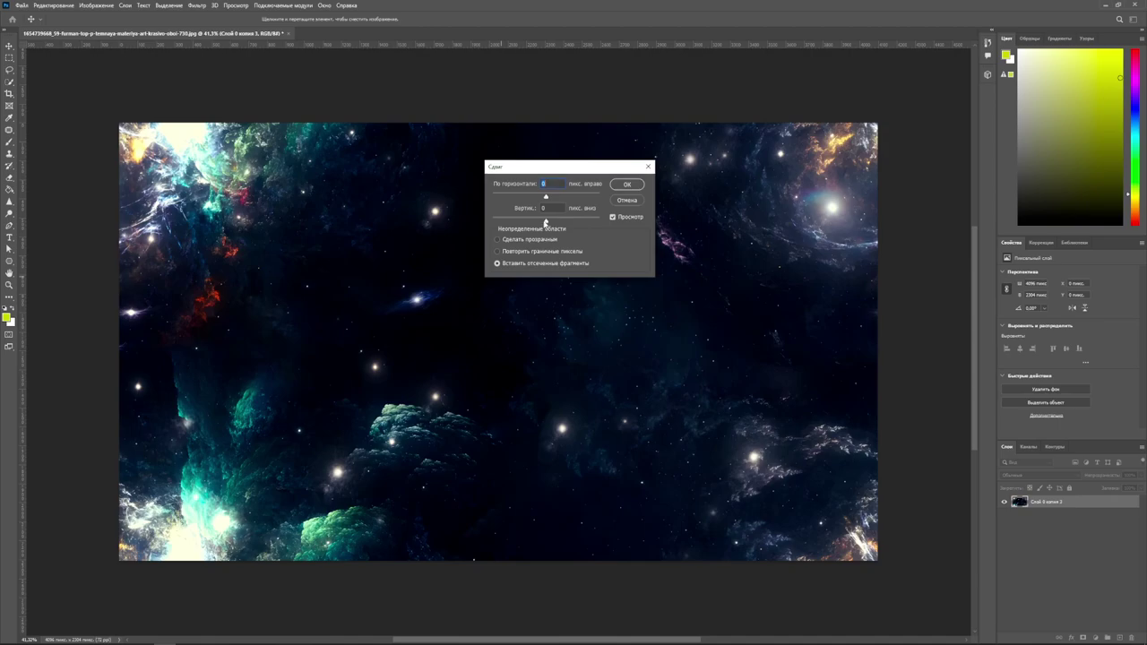
drag(546, 198, 558, 198)
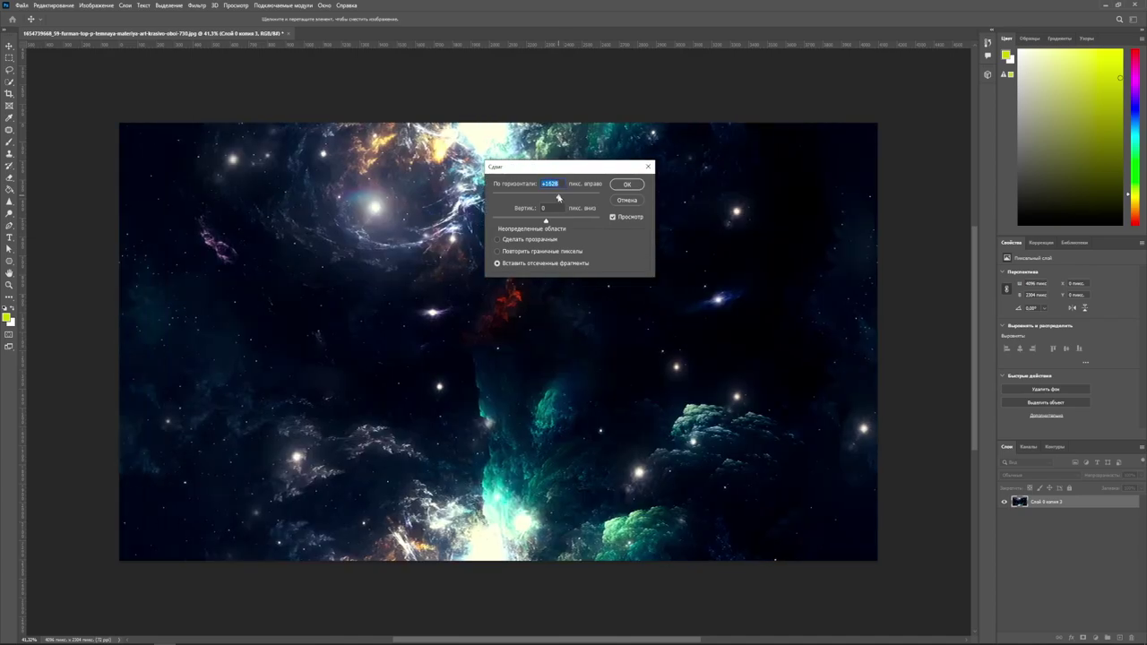
drag(545, 221, 560, 222)
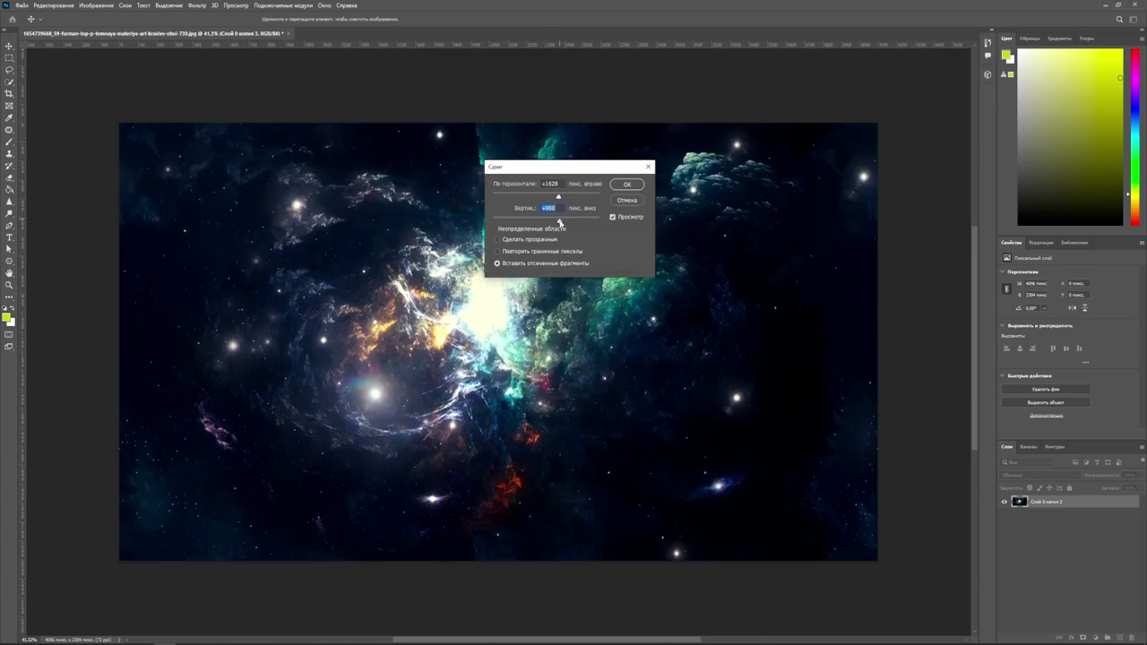
drag(560, 222, 564, 222)
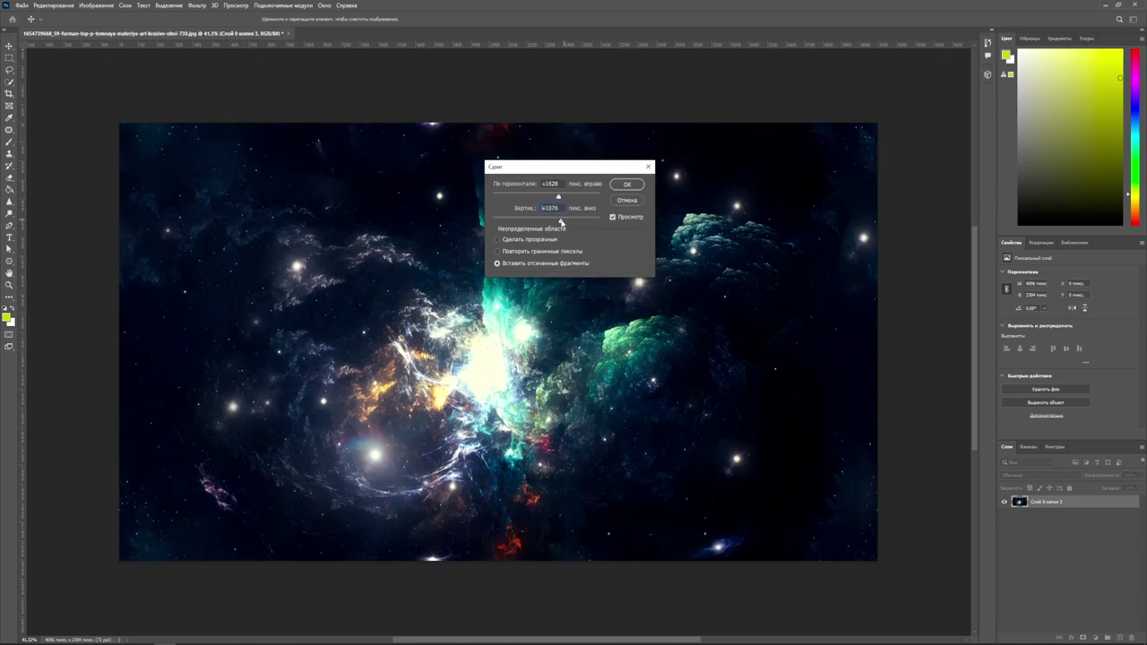
click(628, 185)
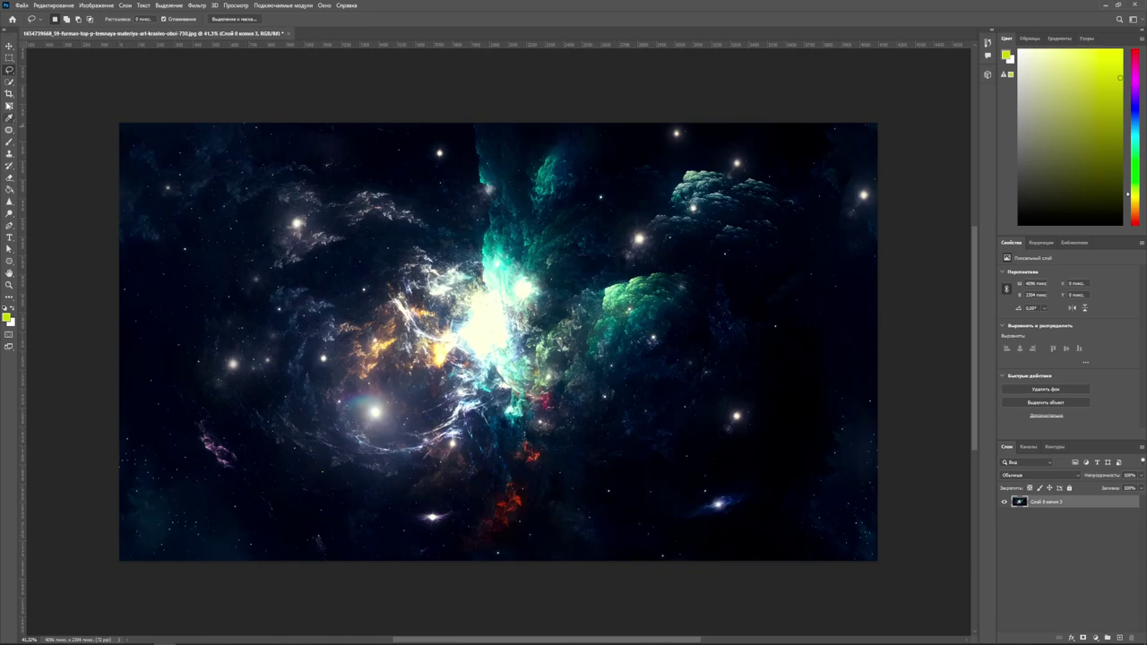
Marquee-select strips along the bottom and top edges, then add new empty layer Слой 1.
click(9, 59)
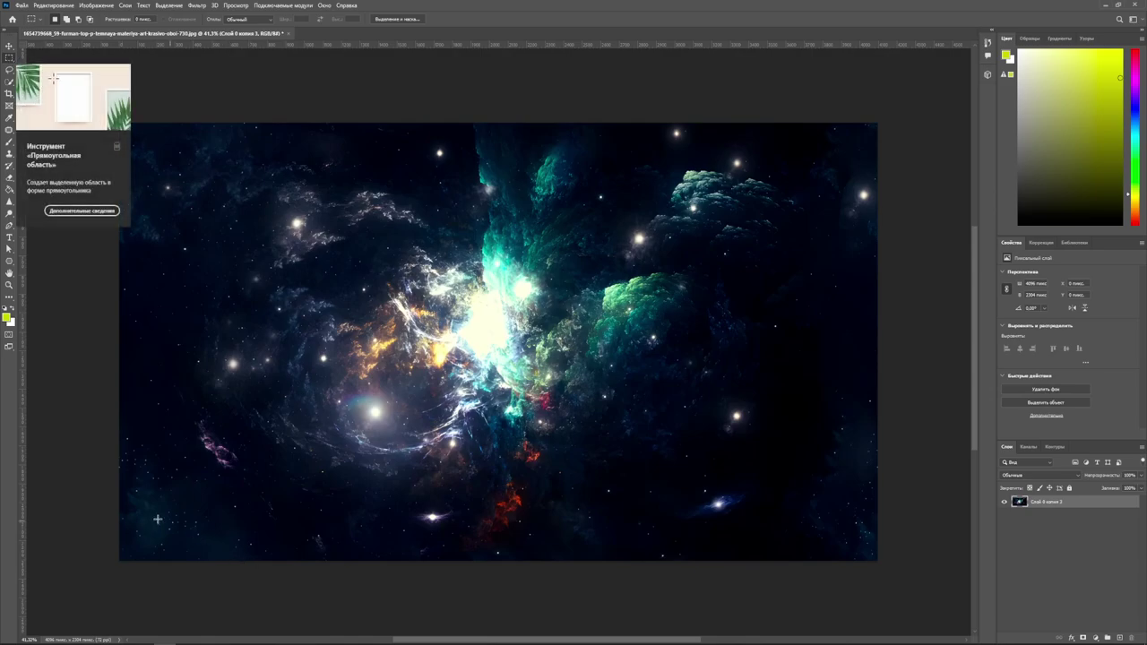
mouse_move(120, 521)
mouse_down()
mouse_move(708, 615)
mouse_move(879, 584)
mouse_up()
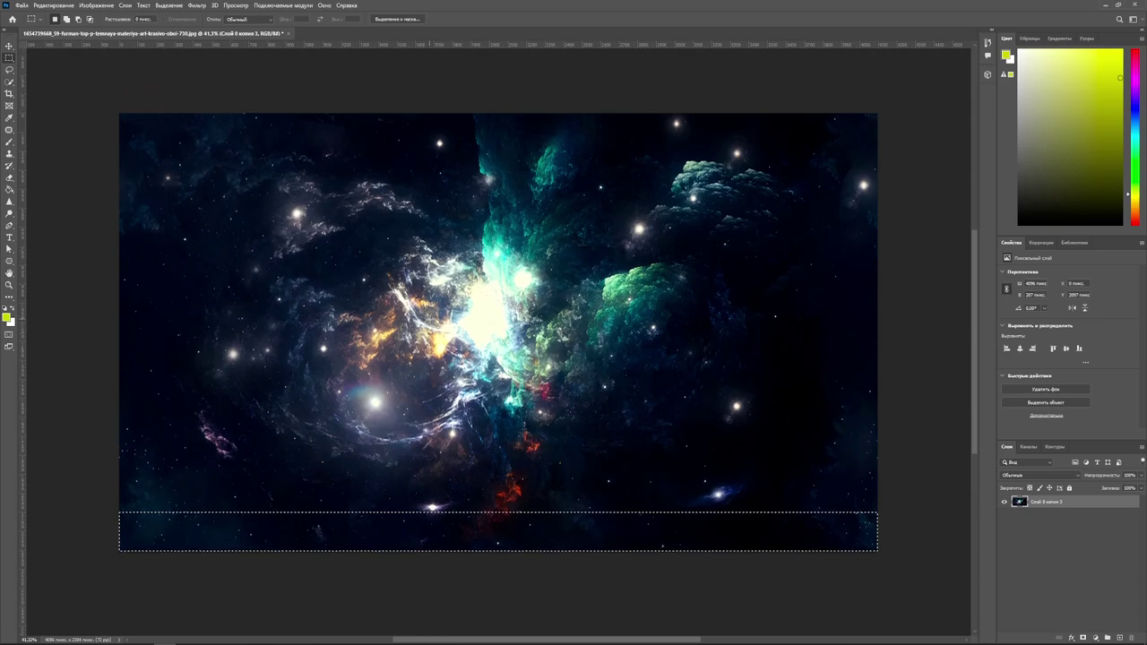
mouse_move(99, 101)
shift+mouse_down()
mouse_move(247, 137)
mouse_move(885, 156)
shift+mouse_up()
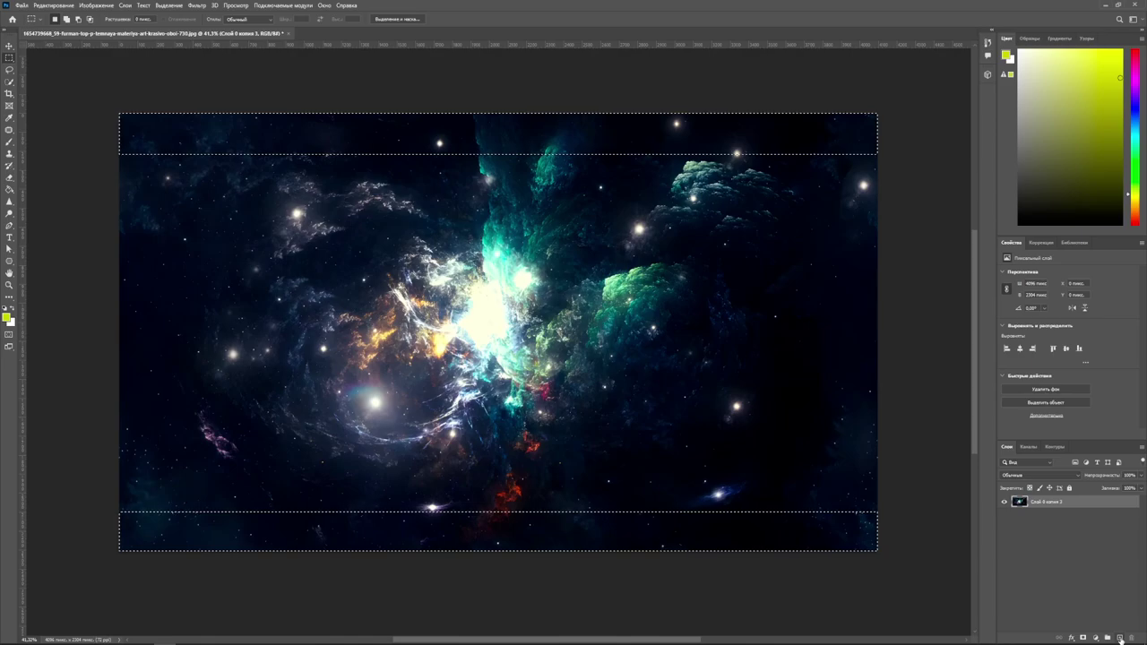
click(1119, 637)
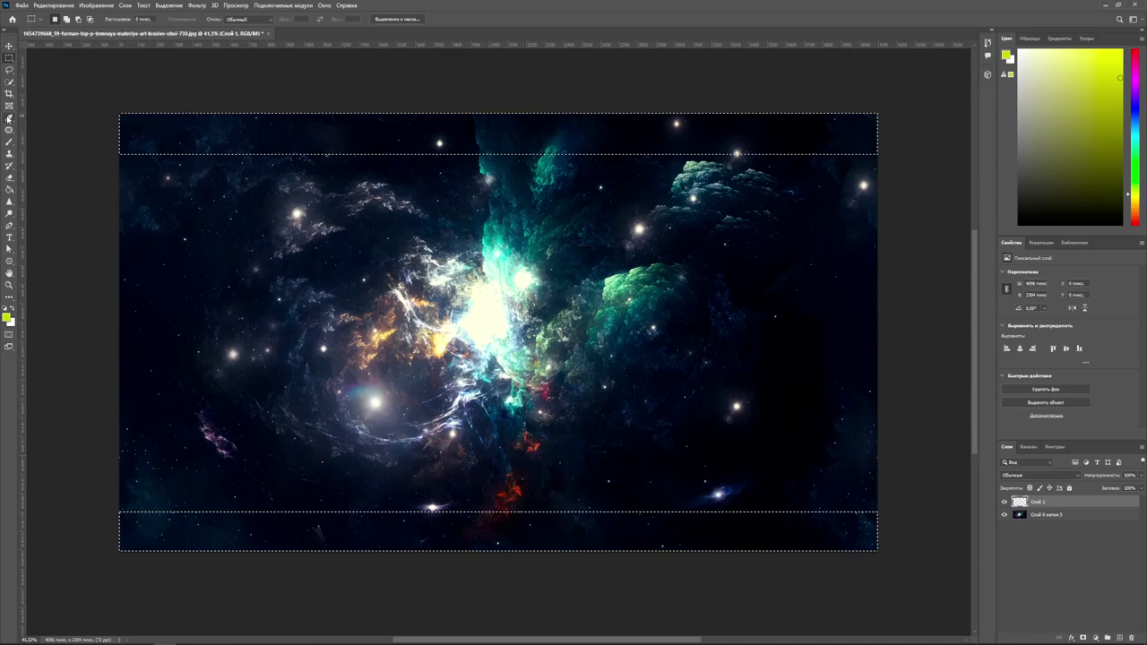
Fill the top and bottom bands with dark blue sampled from the sky, then the top band with dark teal.
click(9, 117)
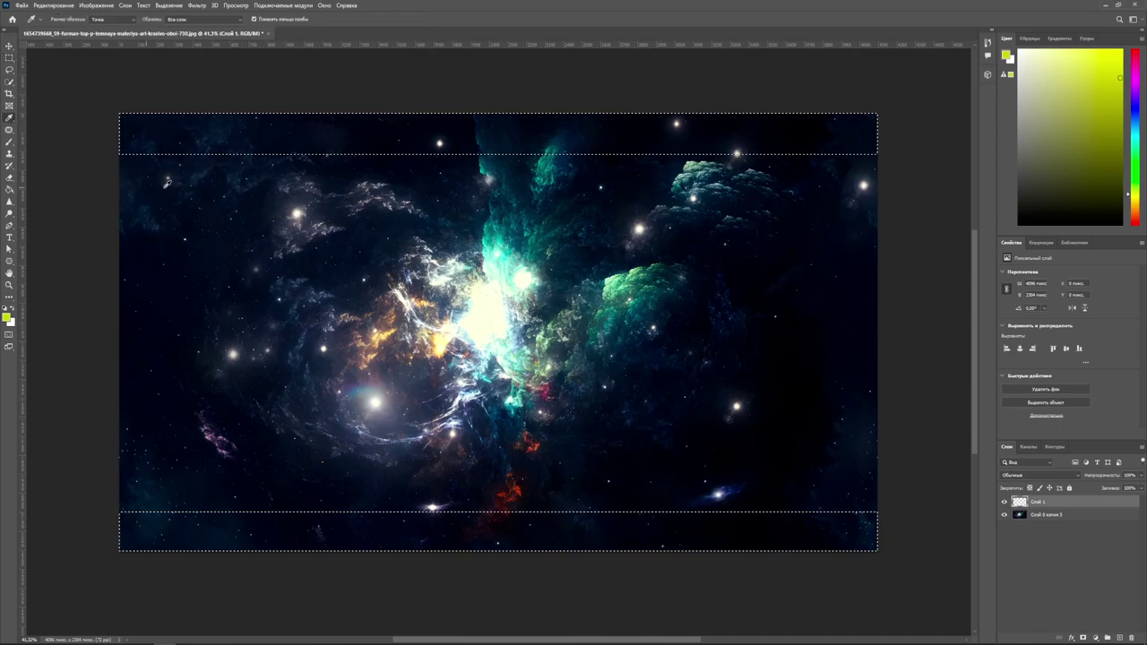
click(166, 125)
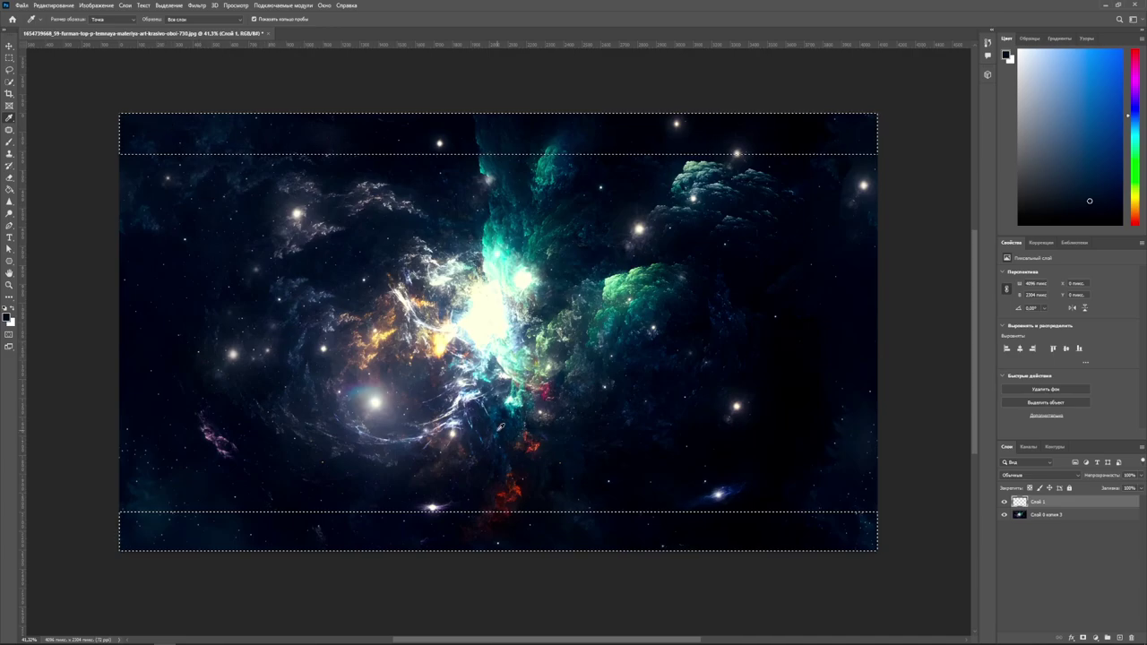
click(753, 526)
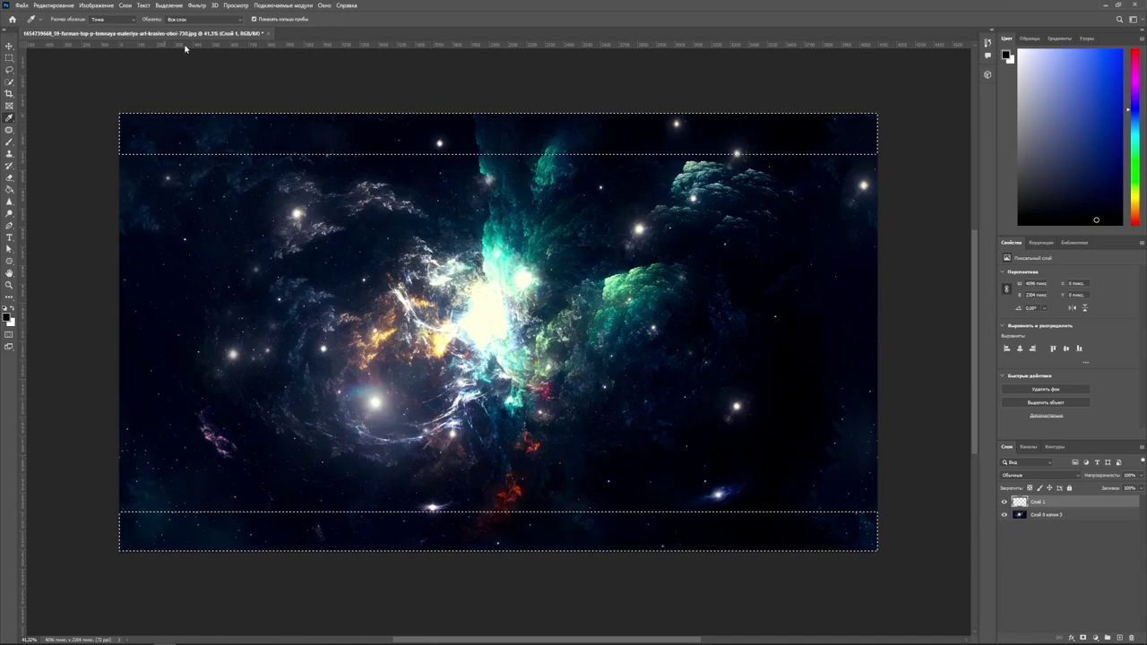
click(8, 189)
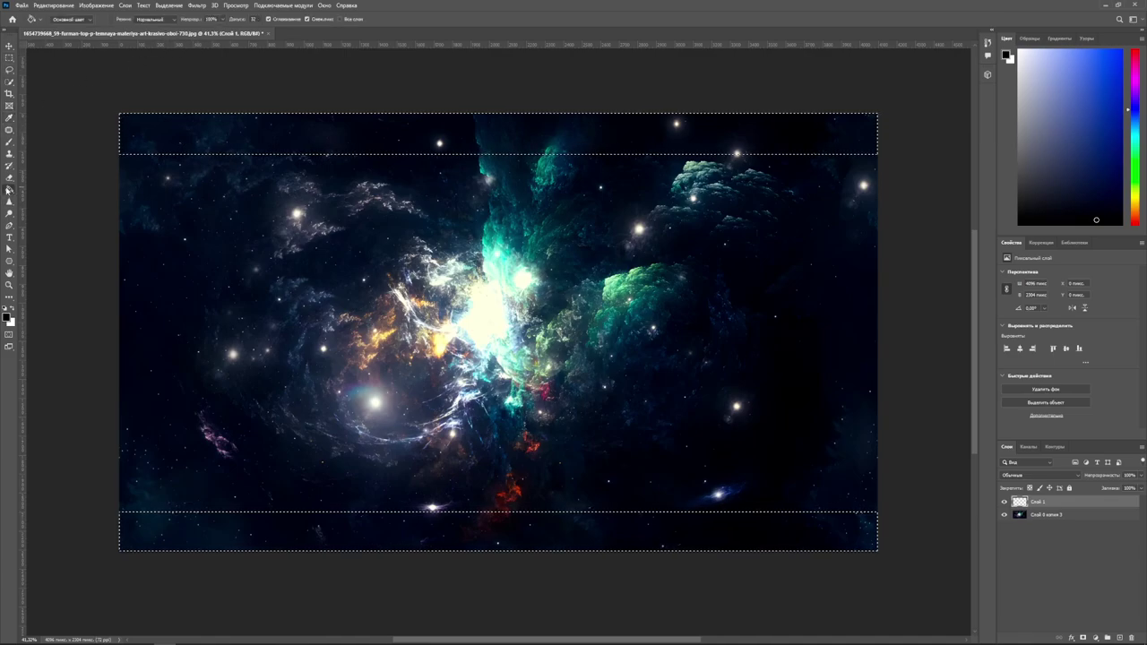
click(180, 144)
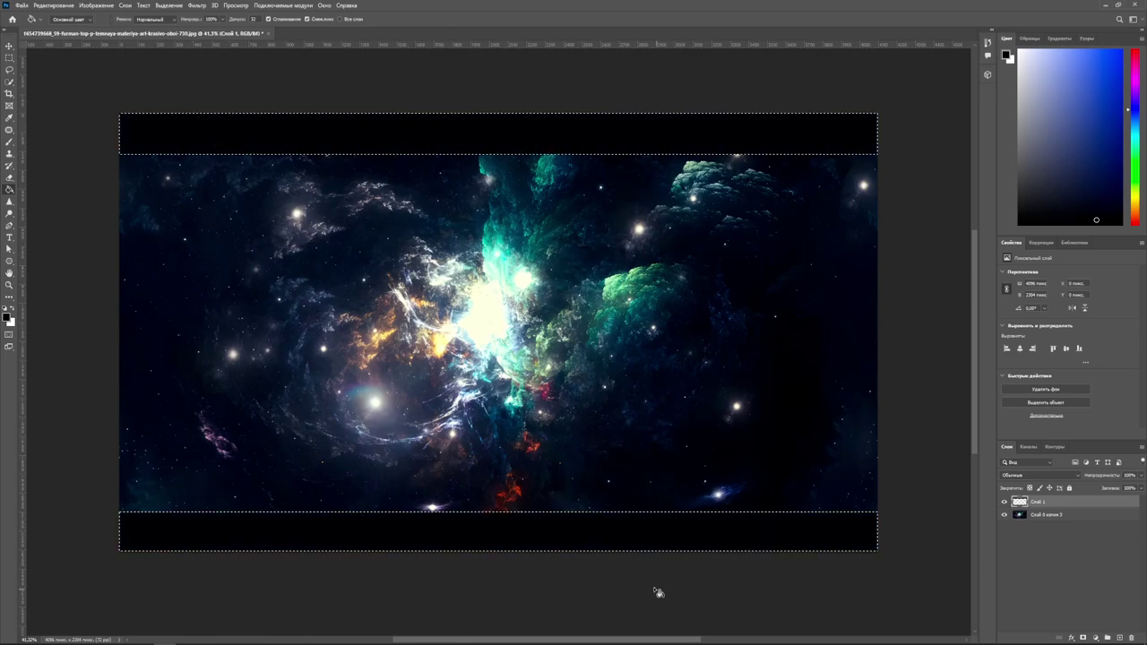
click(9, 117)
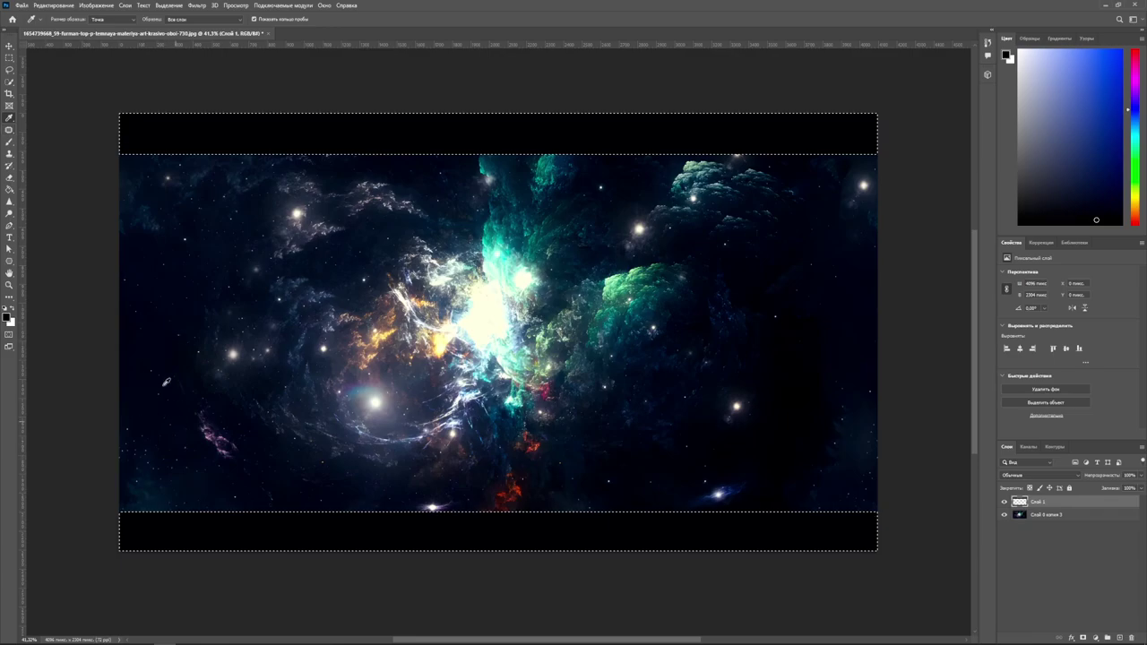
click(170, 497)
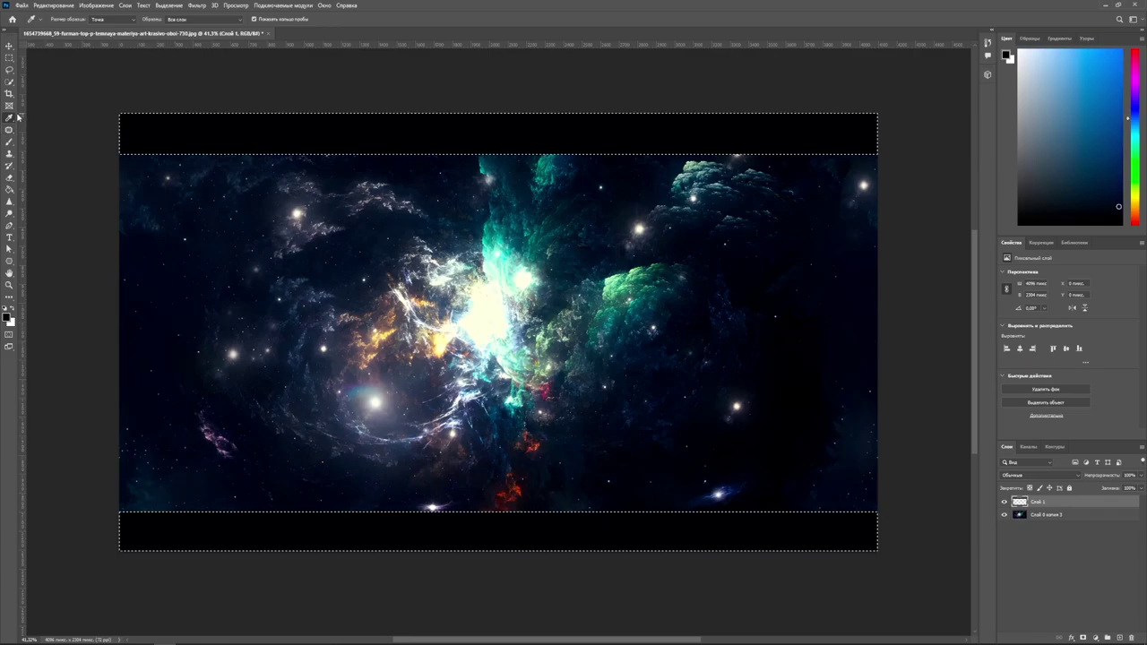
click(14, 186)
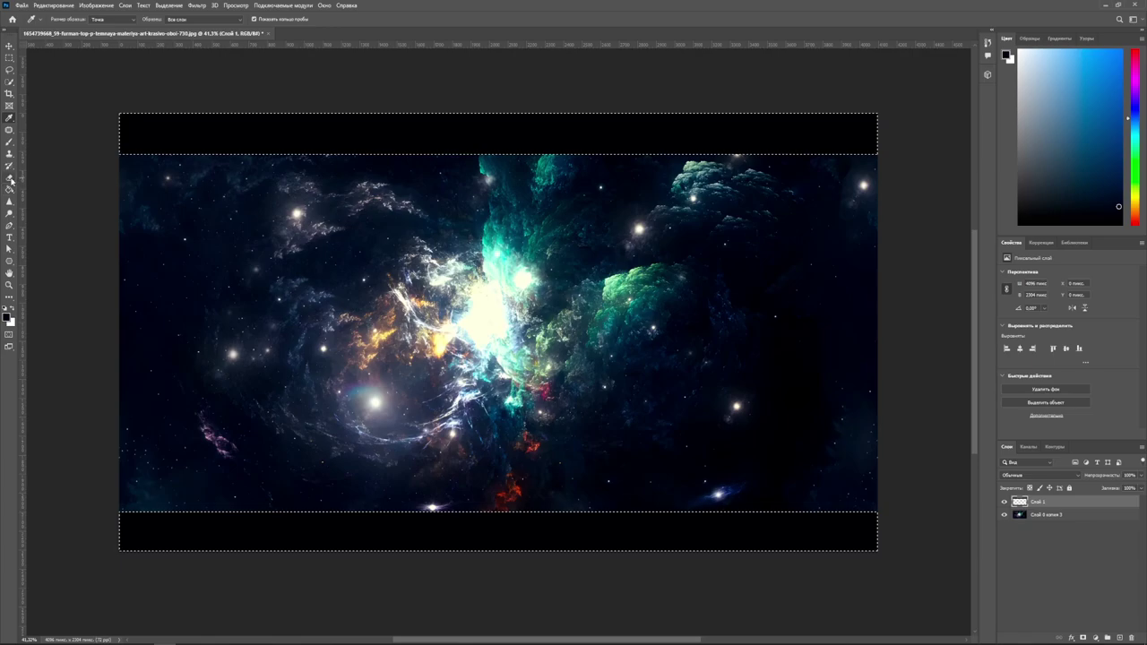
click(149, 145)
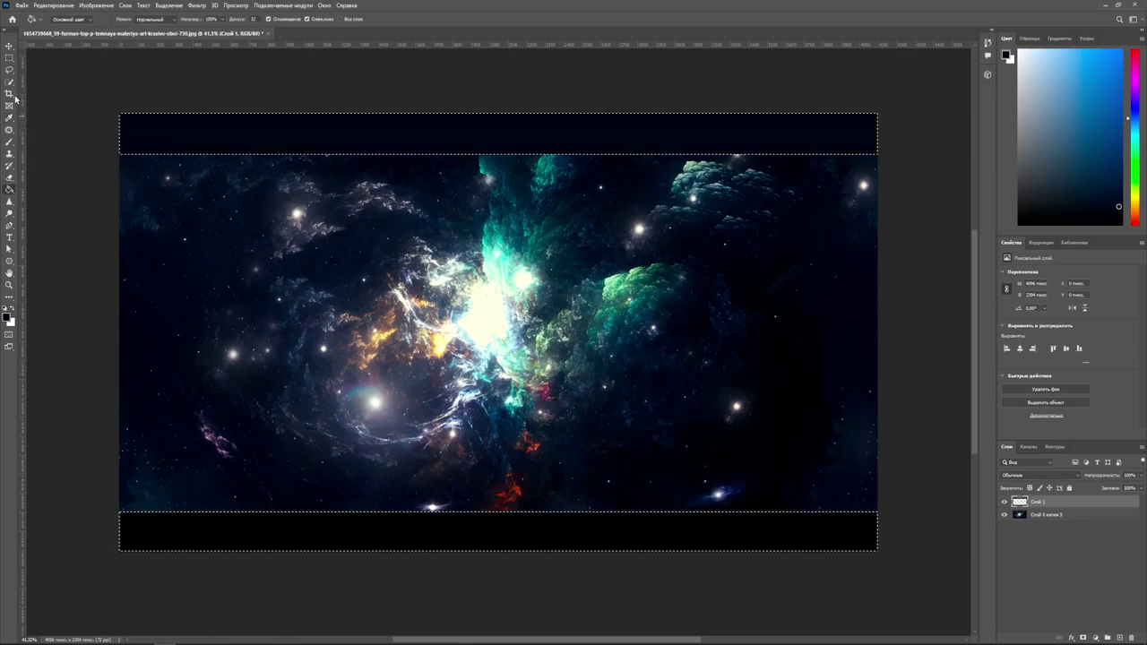
Clear the selections and merge the filled layer with the nebula layer into one.
click(9, 56)
click(304, 239)
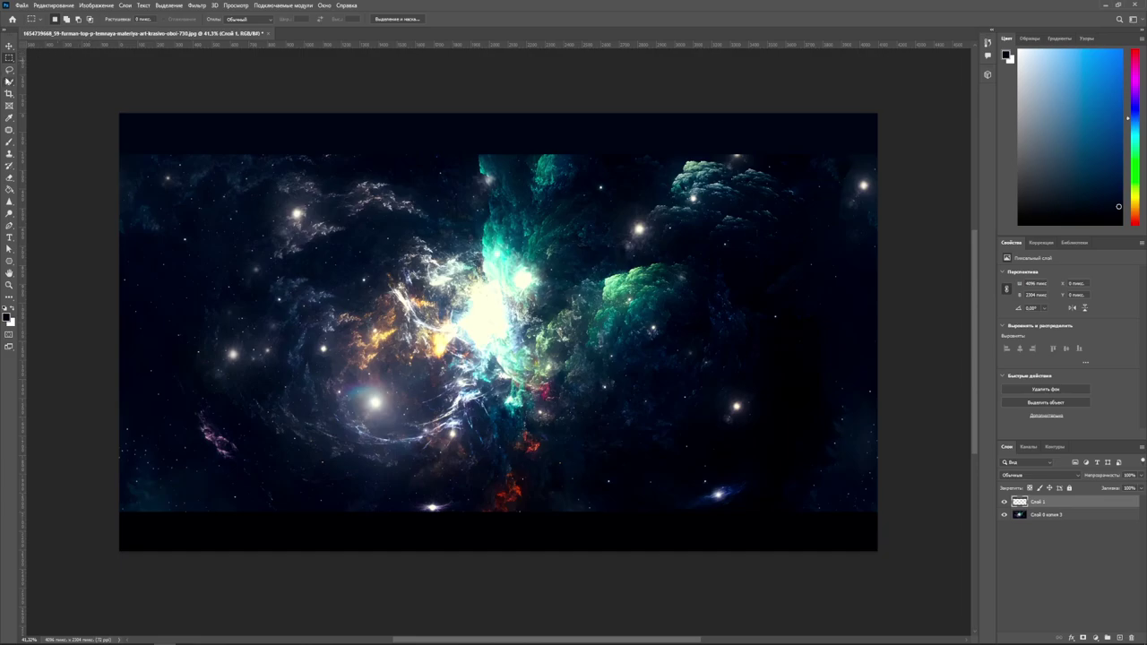
click(8, 81)
click(9, 71)
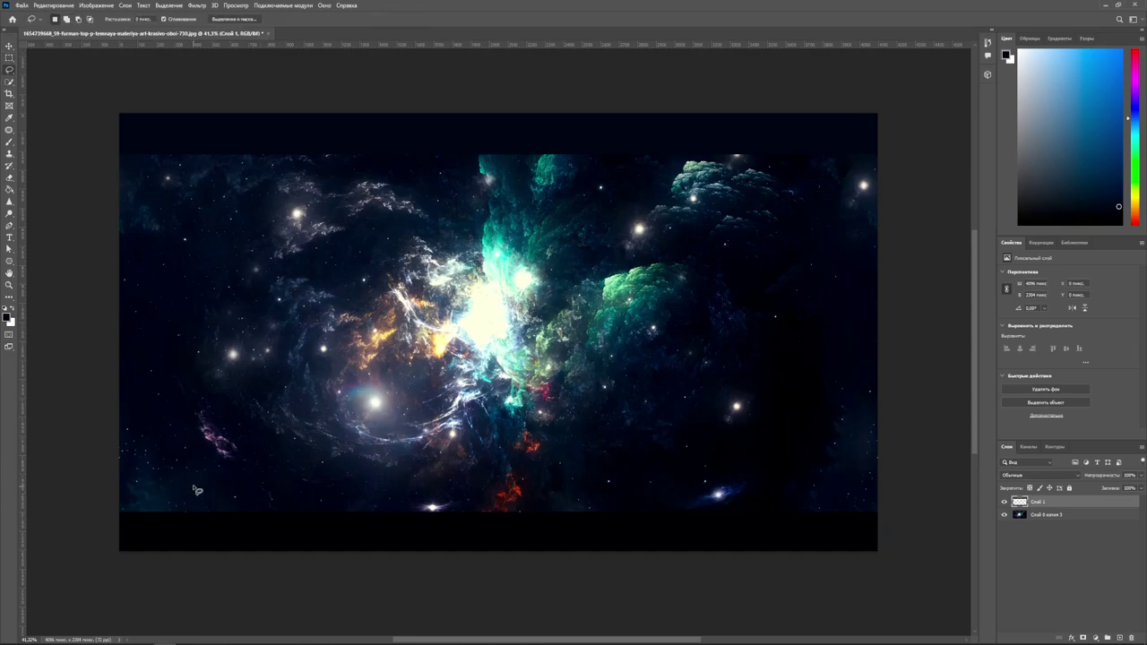
mouse_move(173, 485)
mouse_down()
mouse_move(356, 530)
mouse_move(766, 501)
mouse_move(166, 487)
mouse_up()
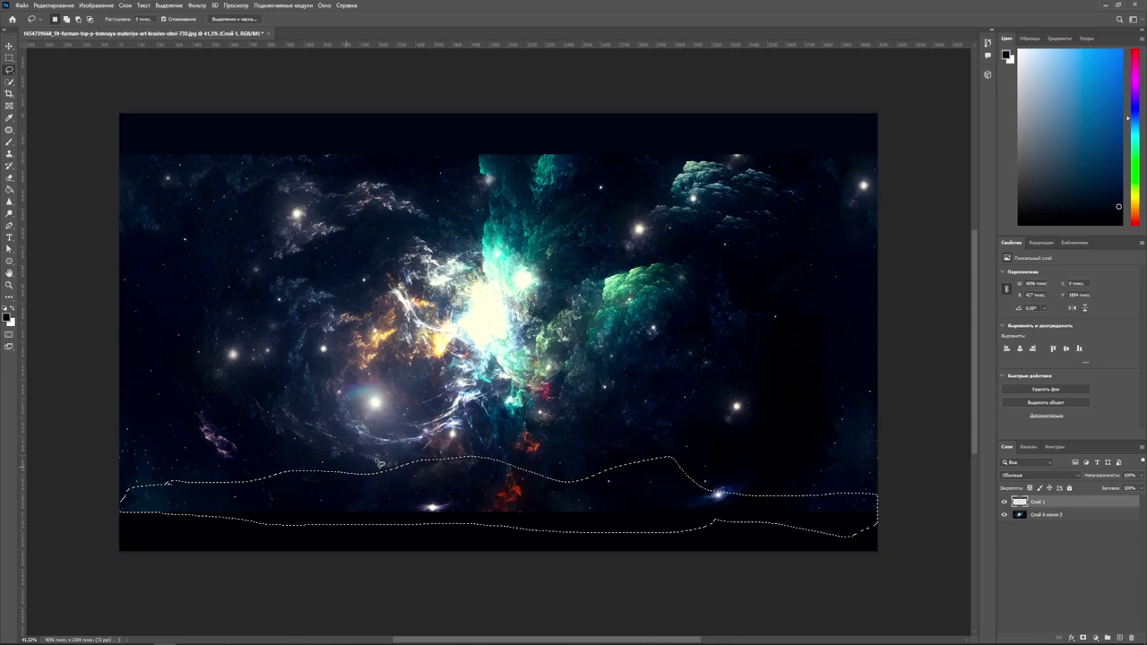
key(ctrl+d)
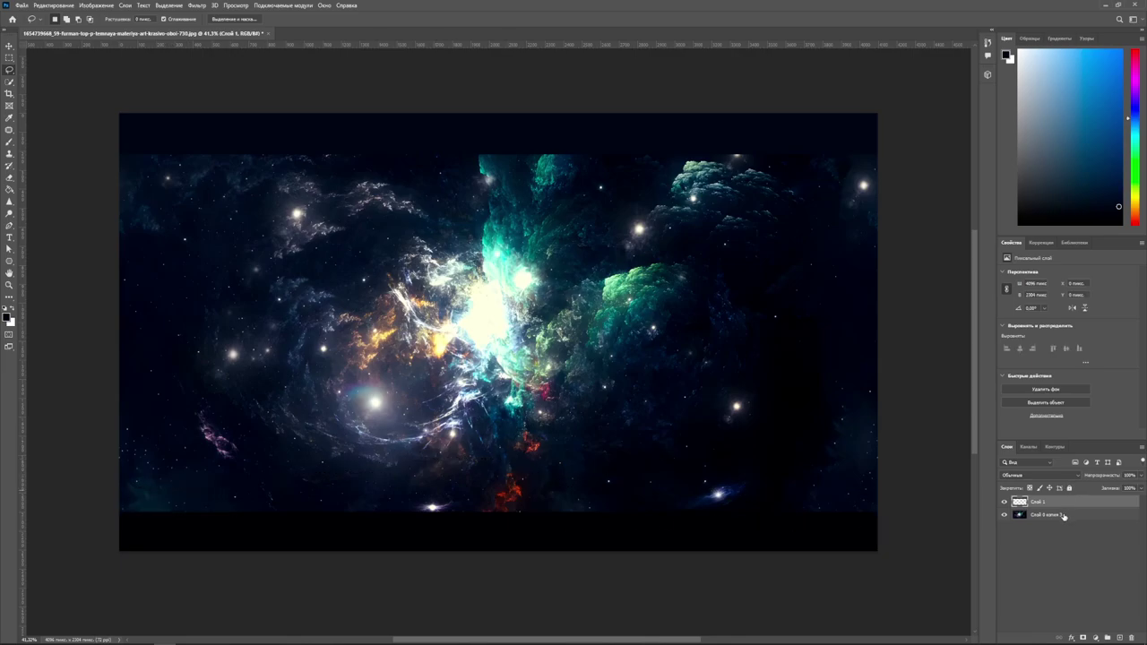
shift+click(1064, 516)
right_click(1064, 516)
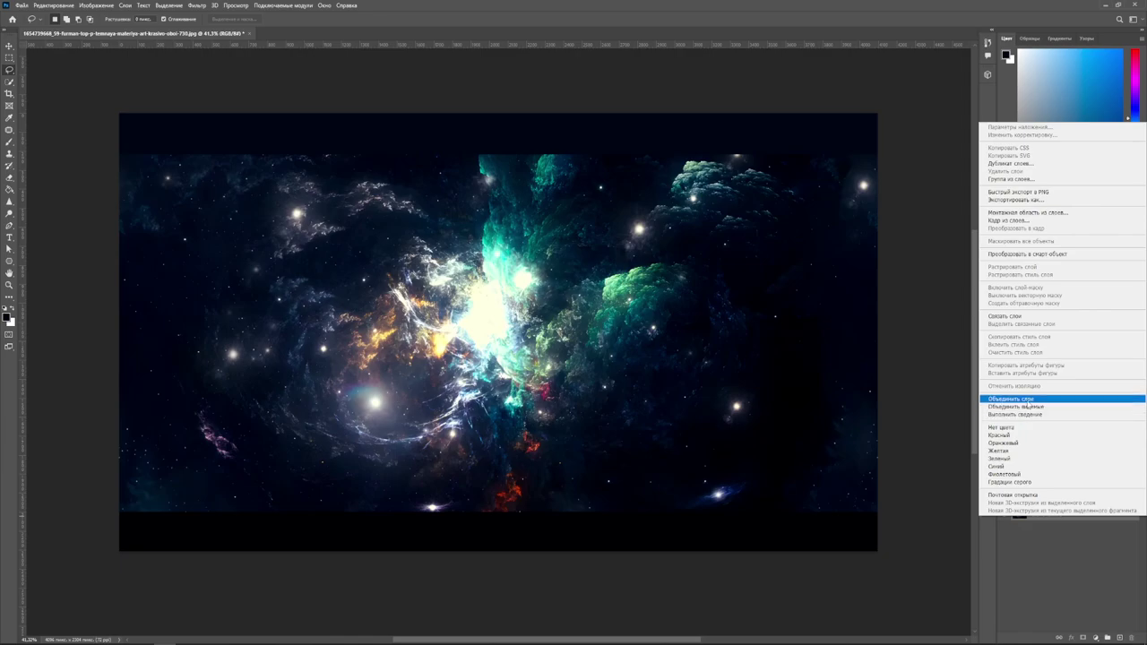
click(1017, 400)
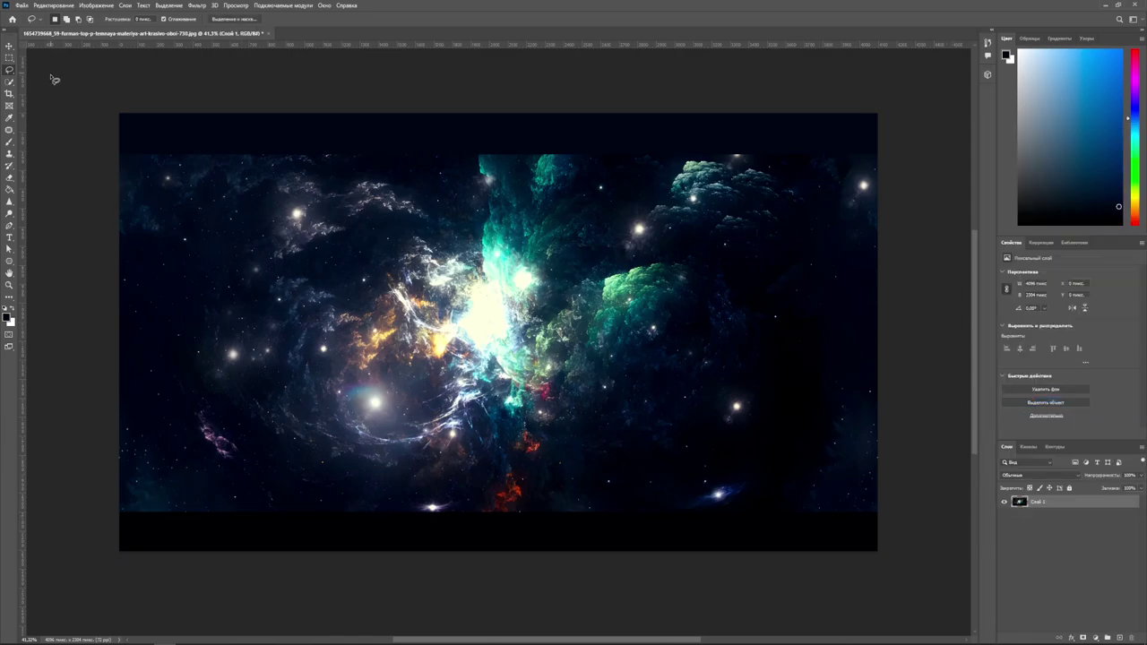
Lasso the top seam band and patch it with Content-Aware Fill, adjusting the sample area.
mouse_move(182, 142)
mouse_down()
mouse_move(582, 198)
mouse_move(457, 146)
mouse_up()
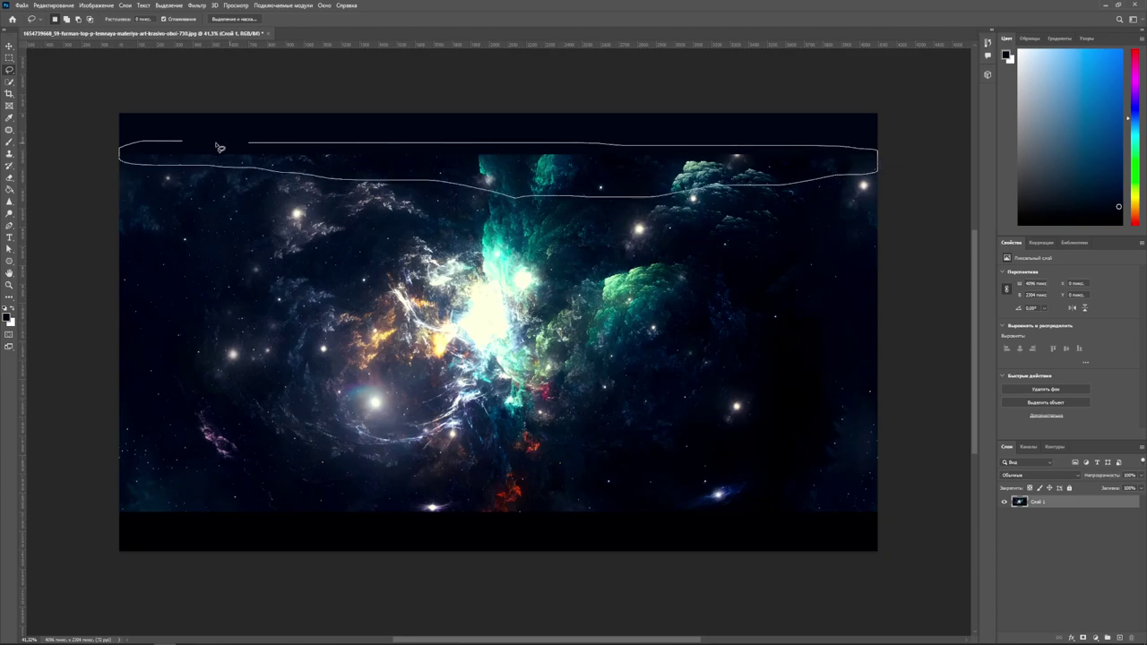
drag(457, 146, 182, 143)
right_click(398, 171)
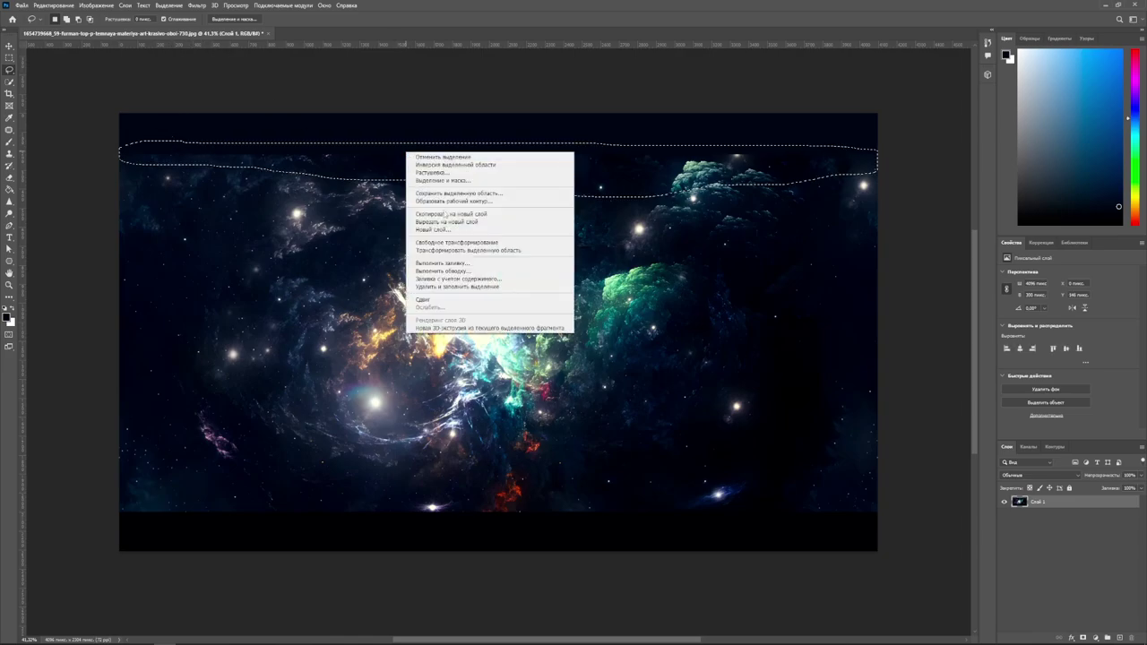
click(439, 277)
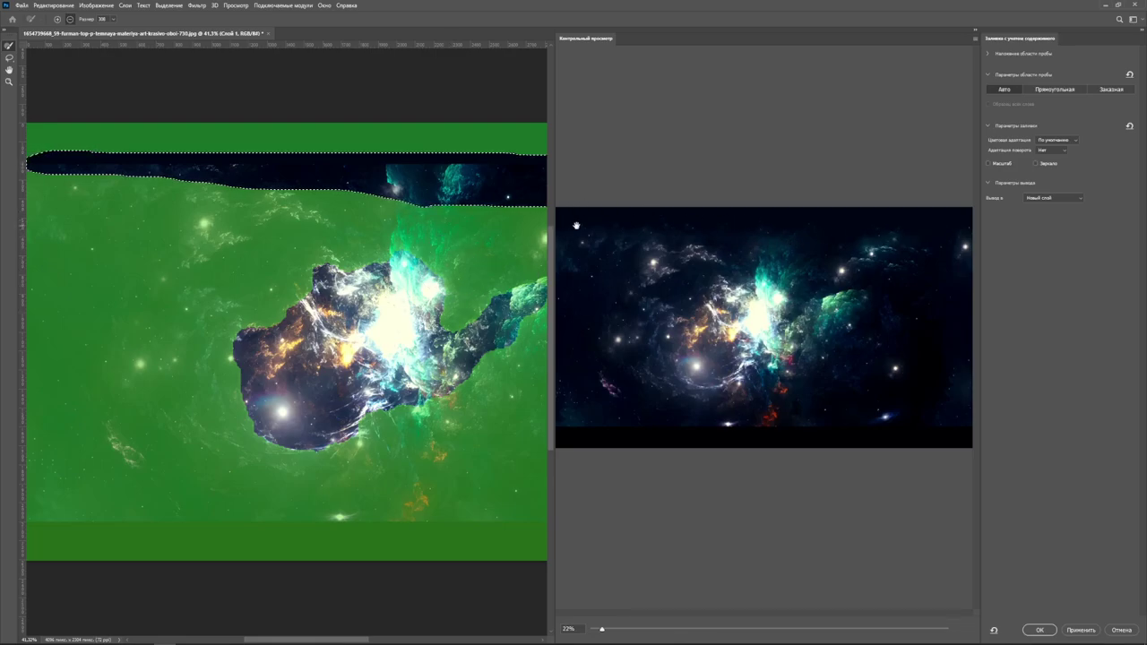
drag(52, 172, 85, 174)
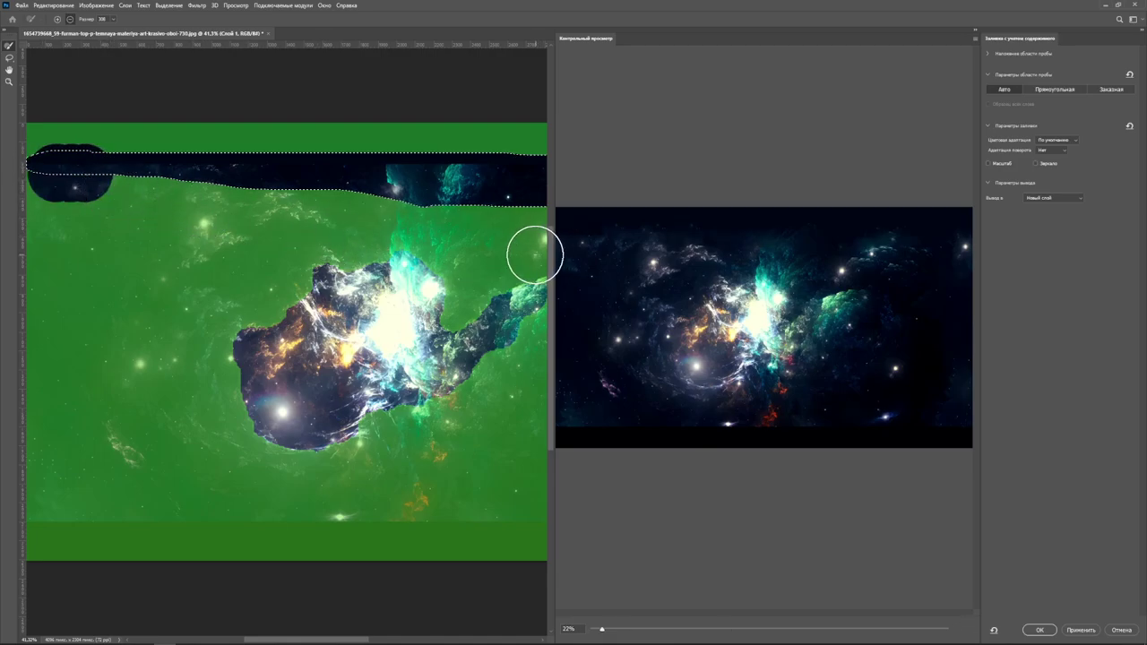
drag(102, 174, 114, 178)
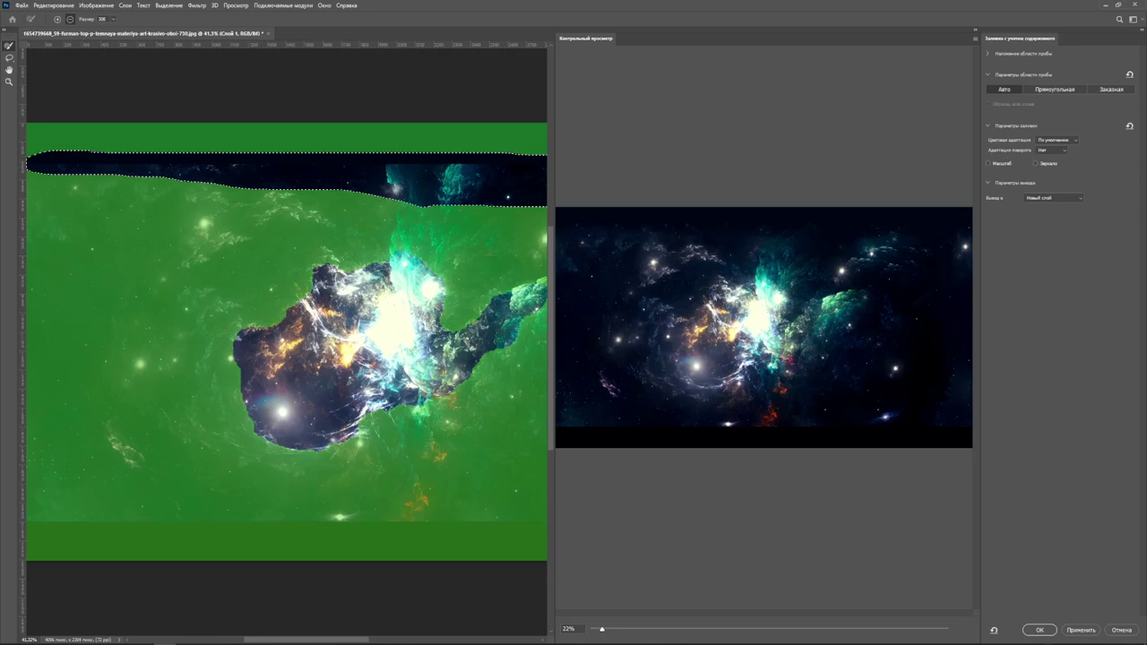
click(1040, 630)
key(ctrl+d)
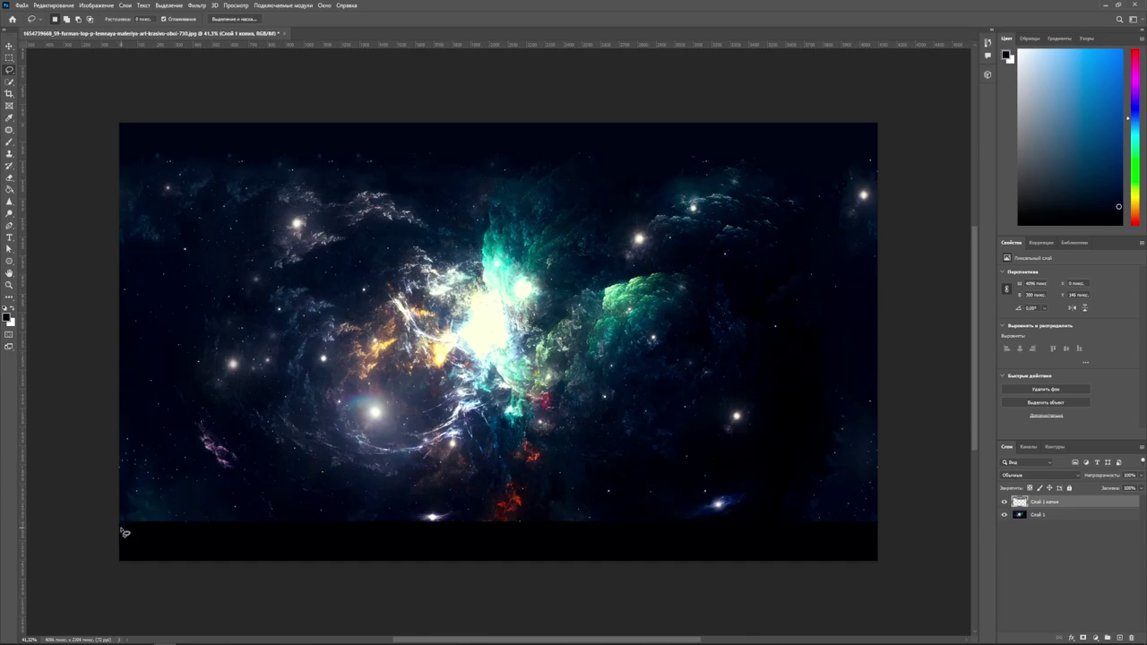
Lasso the black bottom band and merge the two layers into one.
mouse_move(125, 532)
mouse_down()
mouse_move(891, 528)
mouse_move(535, 479)
mouse_move(178, 504)
mouse_move(115, 524)
mouse_up()
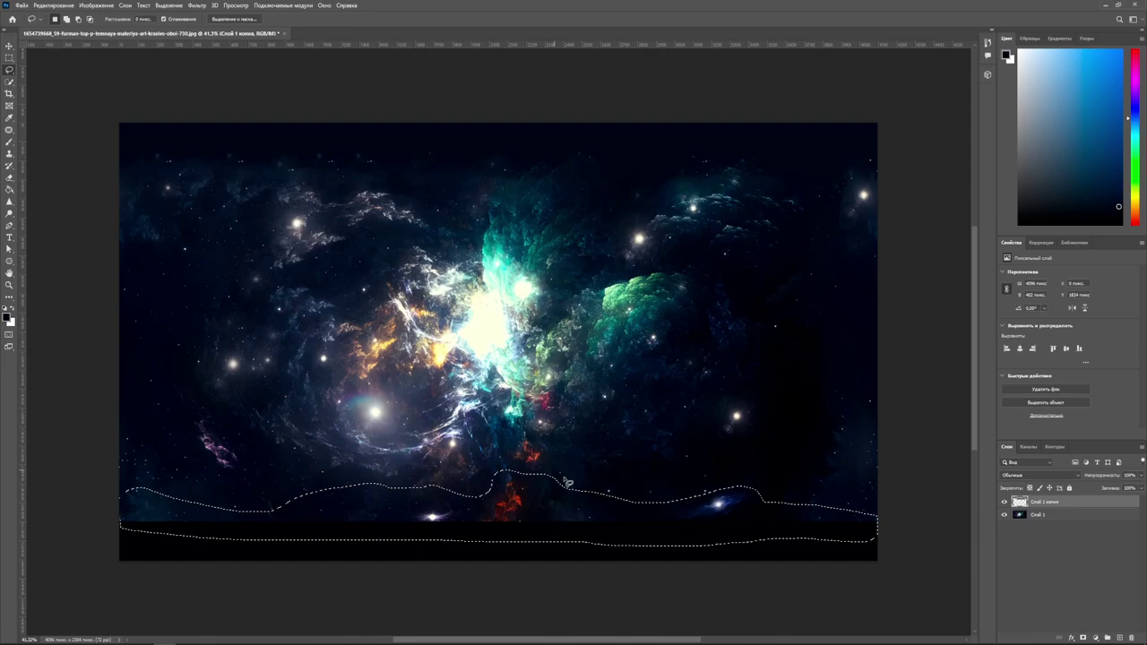
right_click(540, 508)
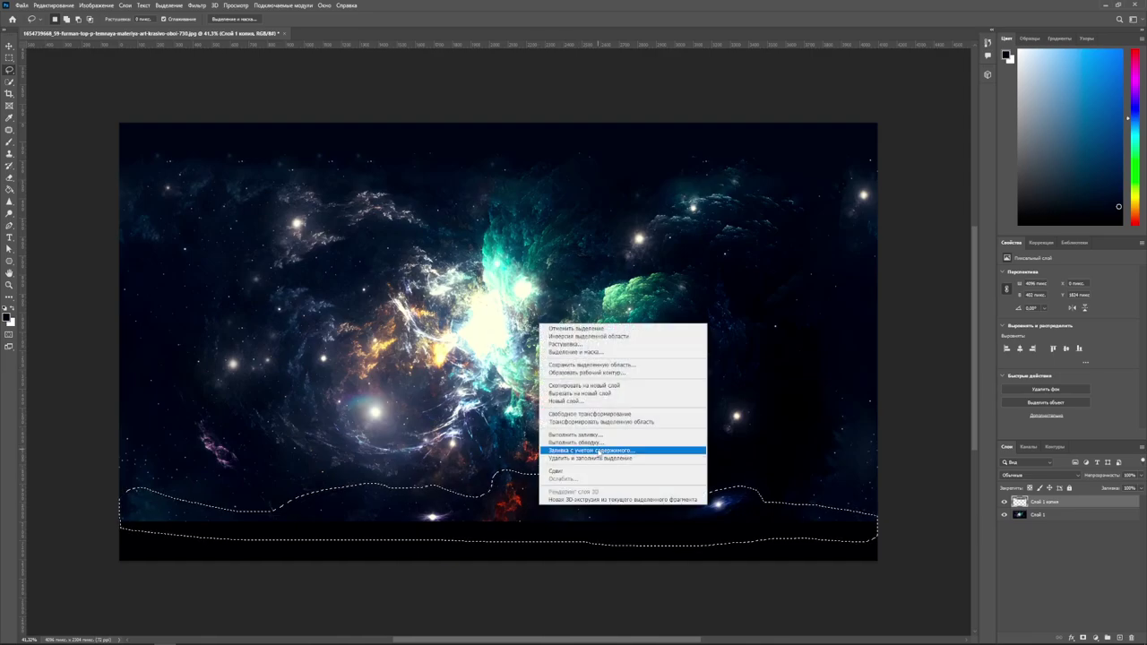
click(1049, 515)
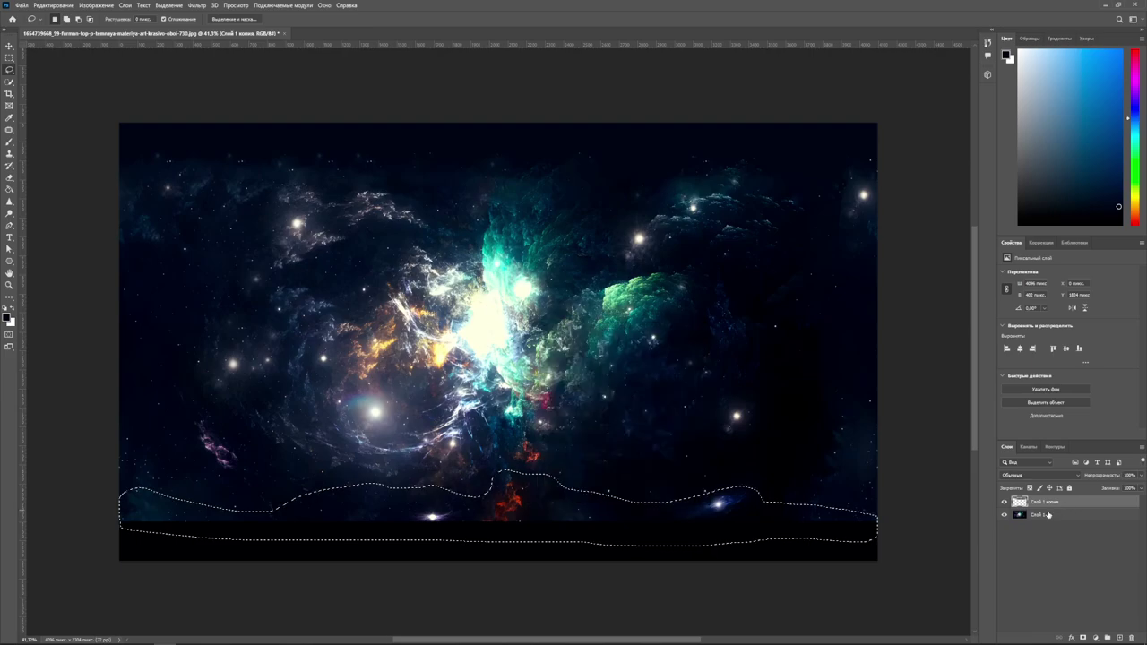
click(1053, 515)
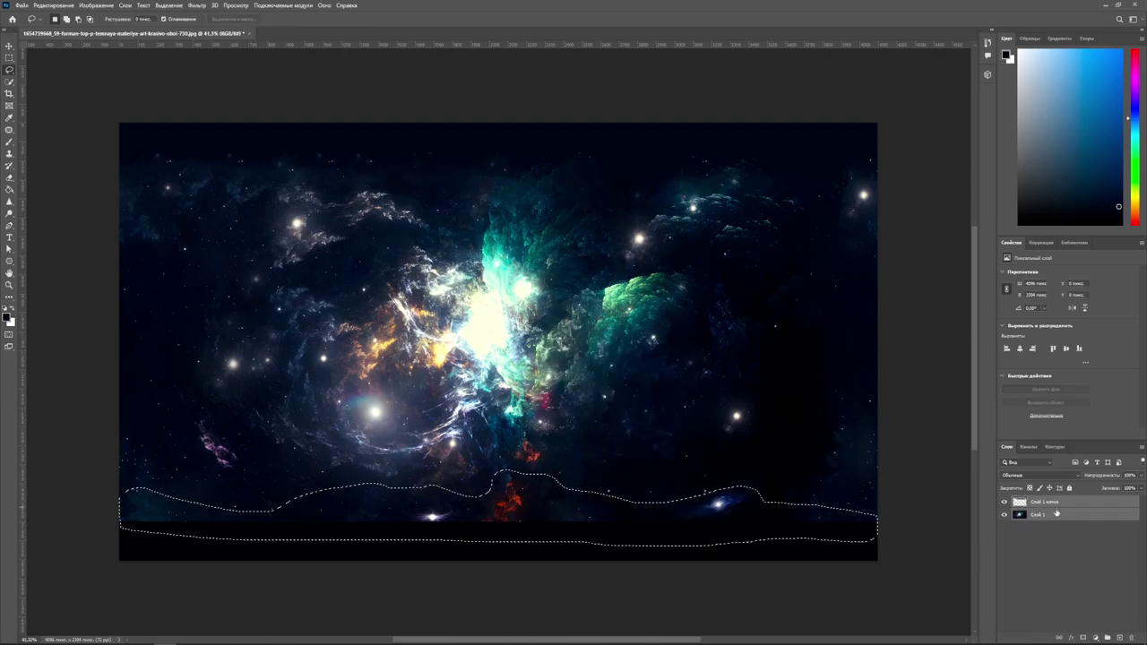
right_click(1053, 515)
click(1011, 392)
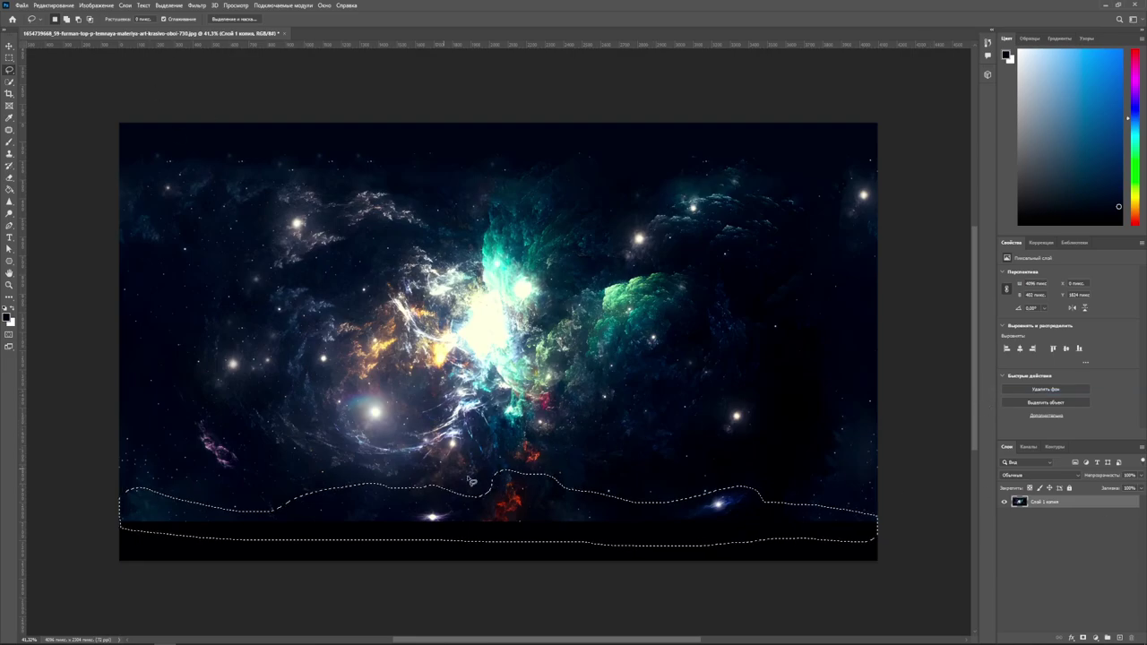
Content-Aware Fill the selected bottom band with generated dark sky.
right_click(544, 322)
click(606, 451)
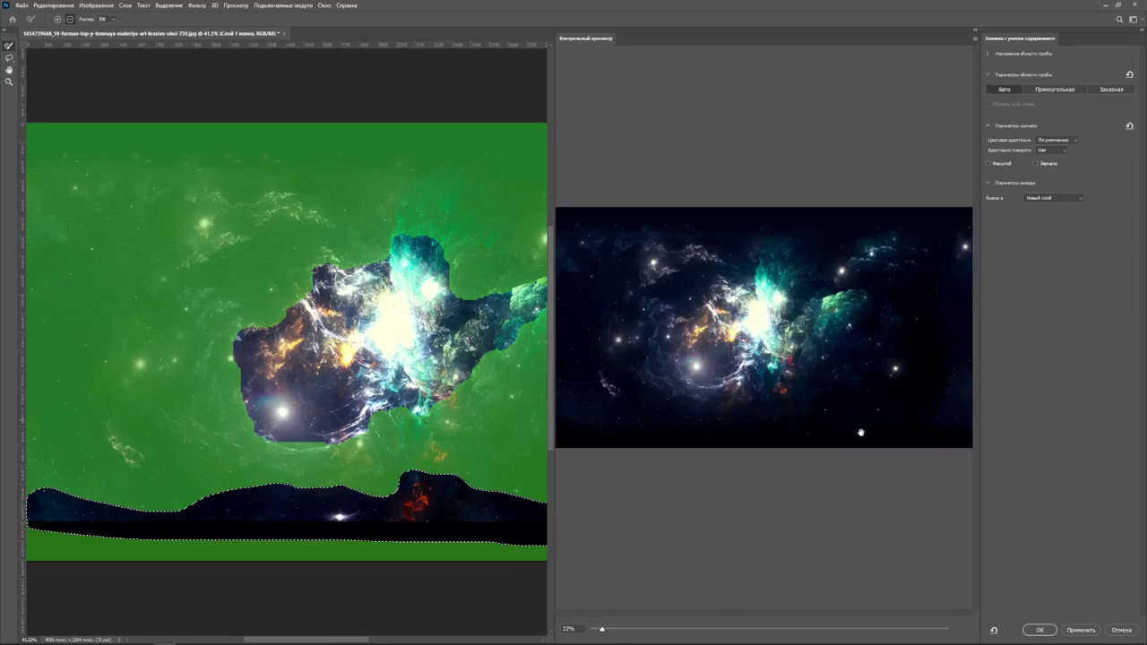
click(1039, 630)
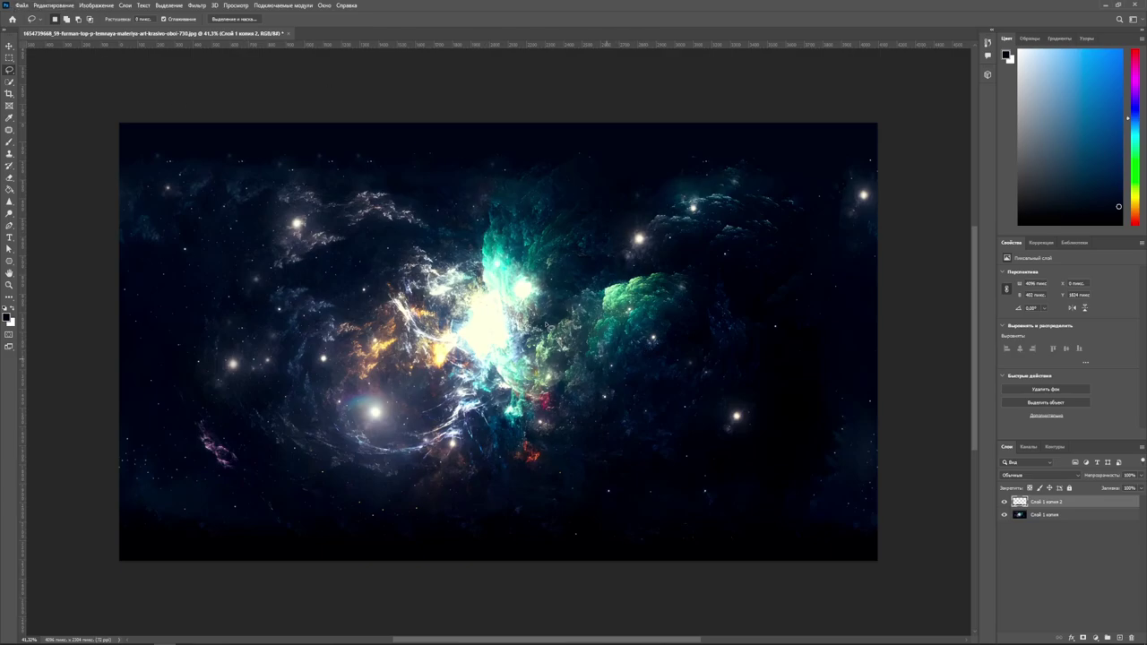
Save a copy of the nebula as IMAGE2.jpg in the SKY folder at JPEG quality 12.
click(22, 5)
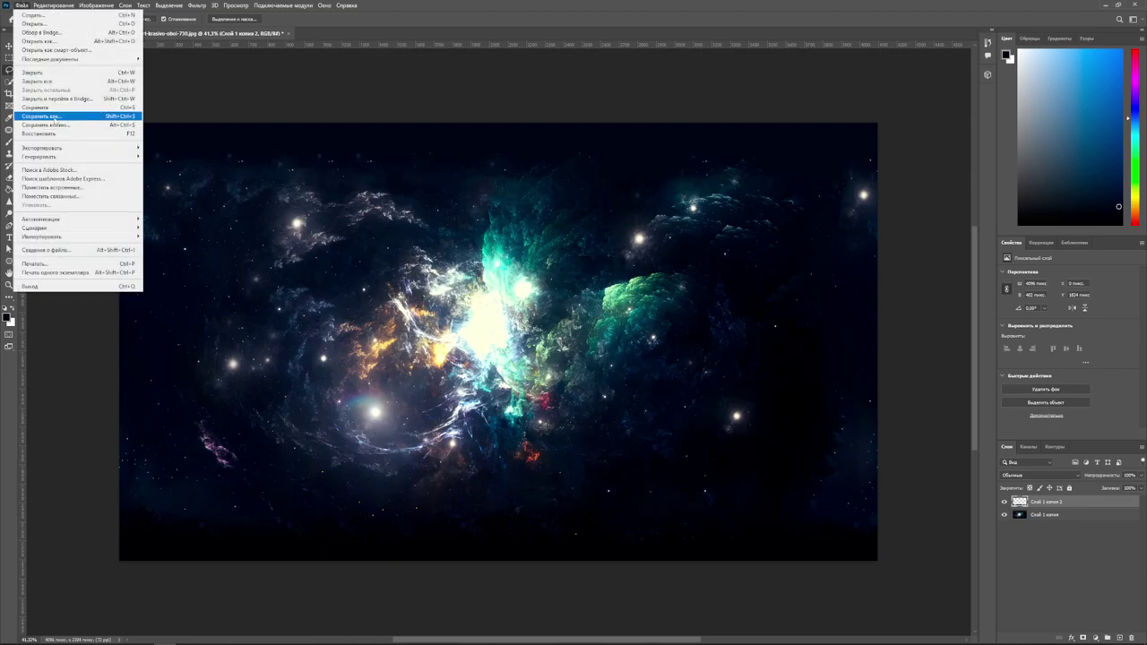
click(60, 126)
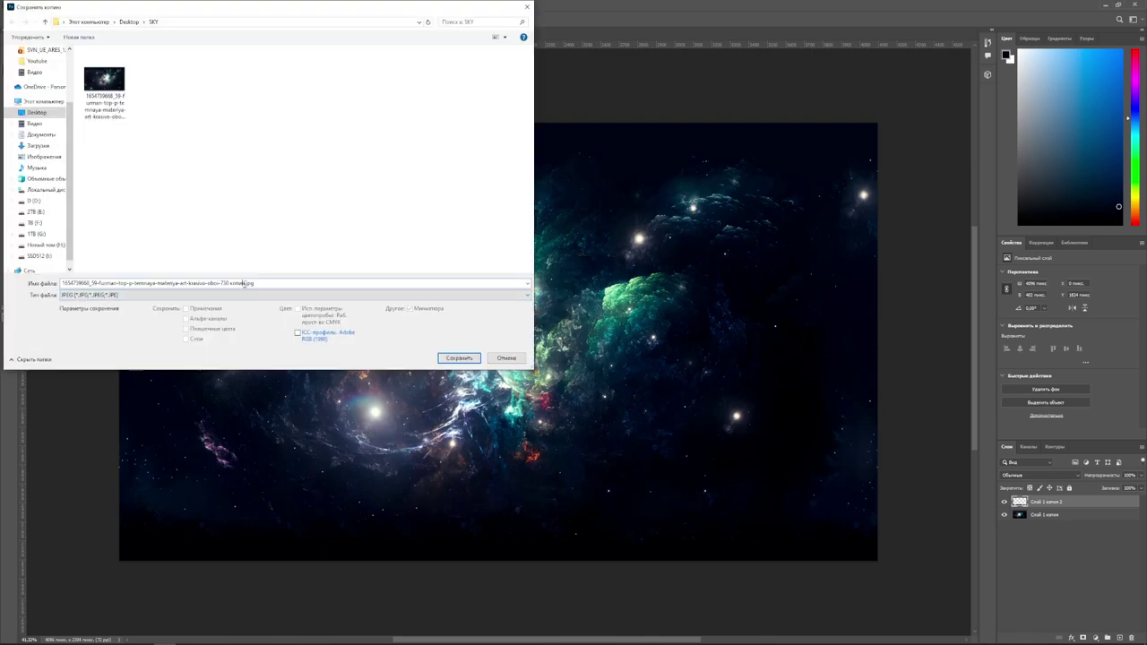
drag(244, 283, 28, 285)
key(BackSpace)
text(IMAGE2)
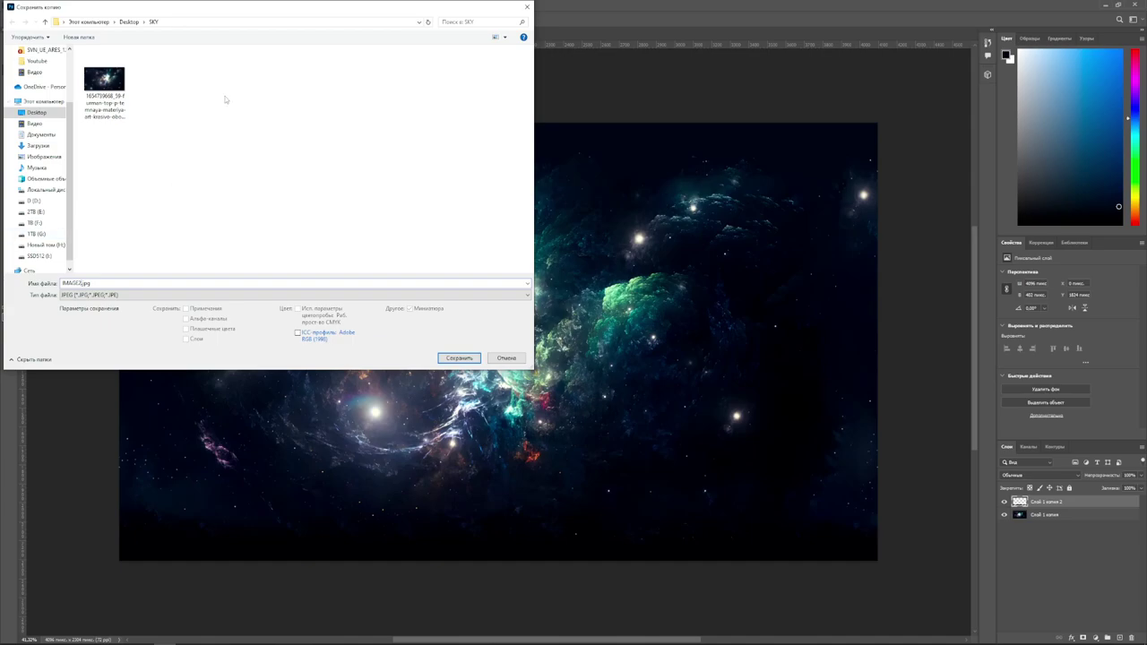
click(468, 359)
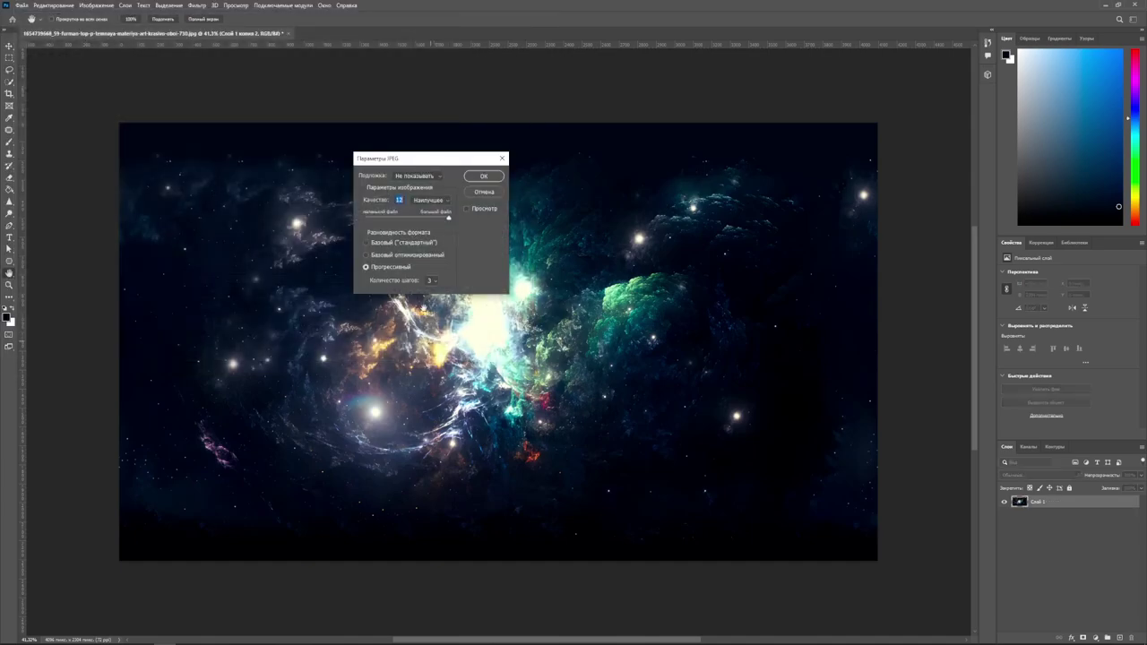
click(484, 176)
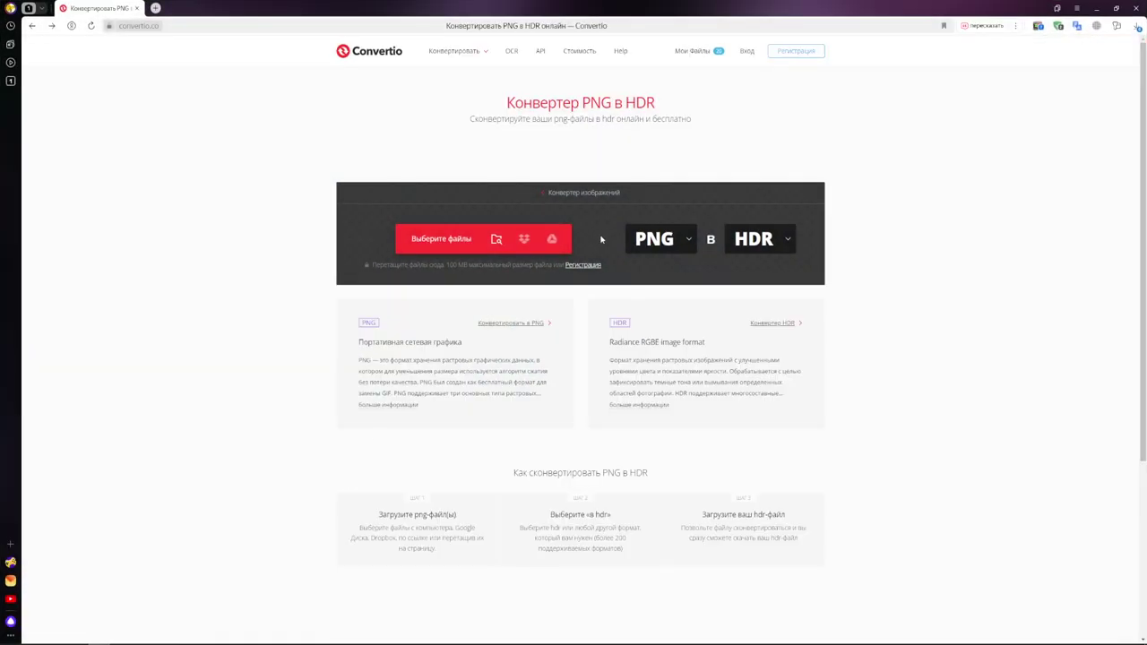
Set Convertio's source format to JPG and upload IMAGE2.jpg.
click(654, 239)
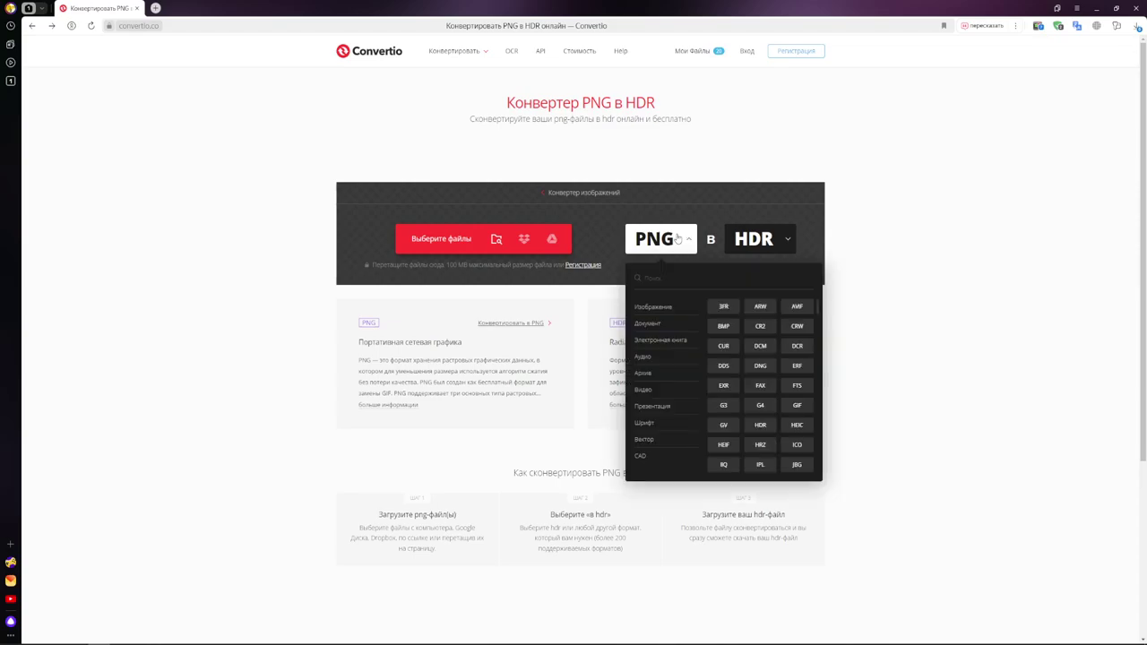
text(j)
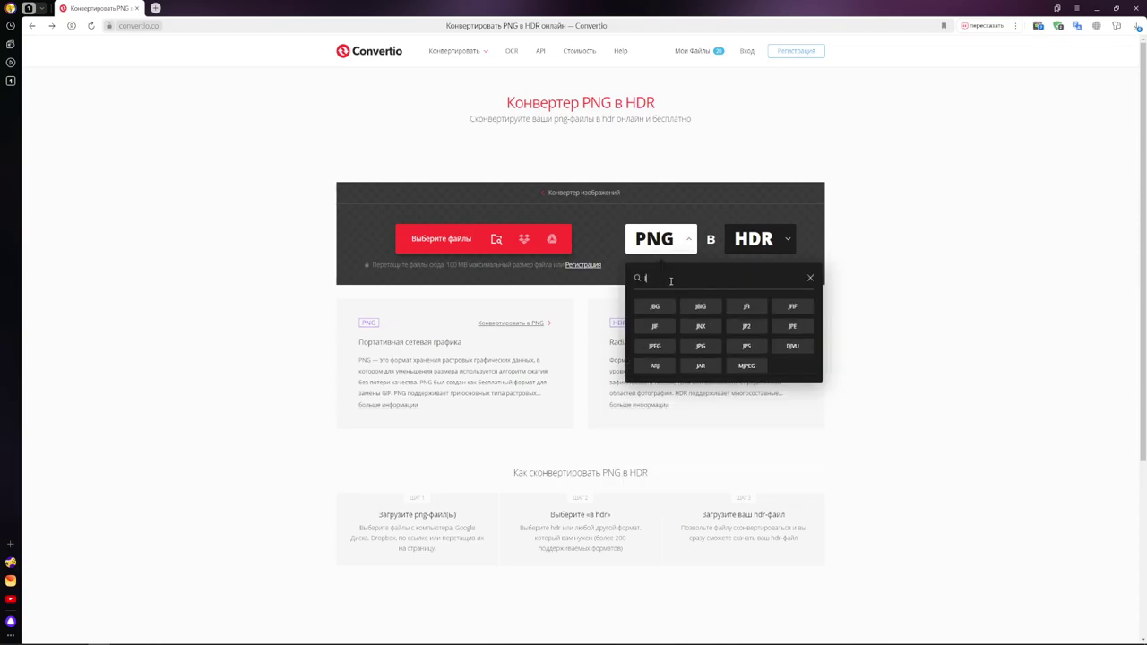
text(pg)
click(654, 306)
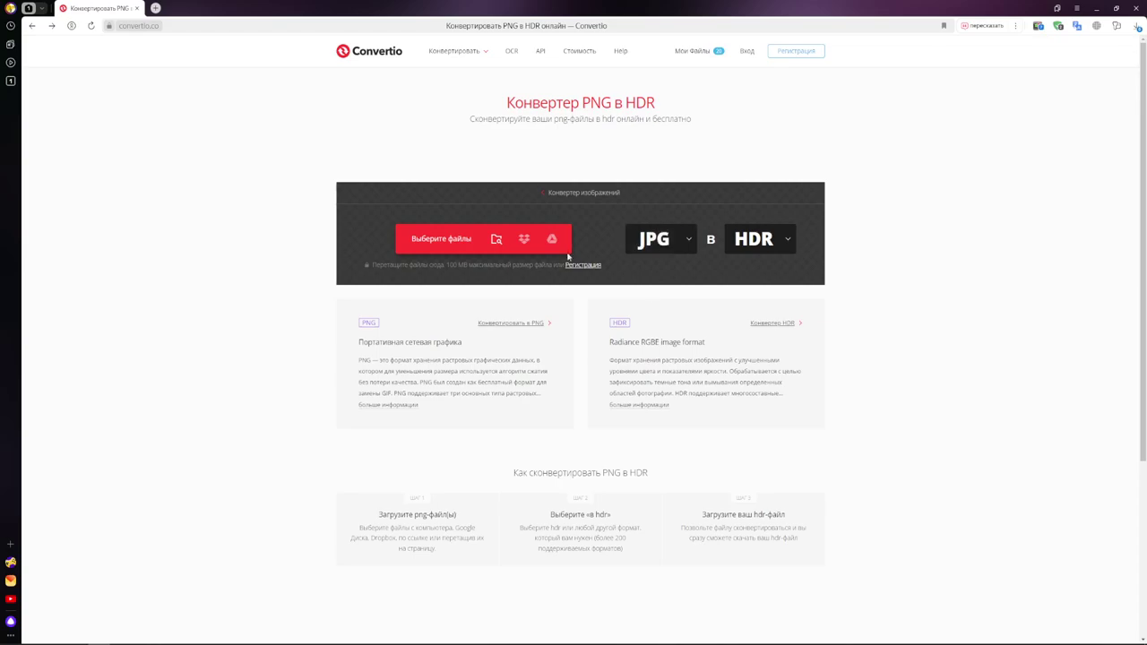
click(461, 238)
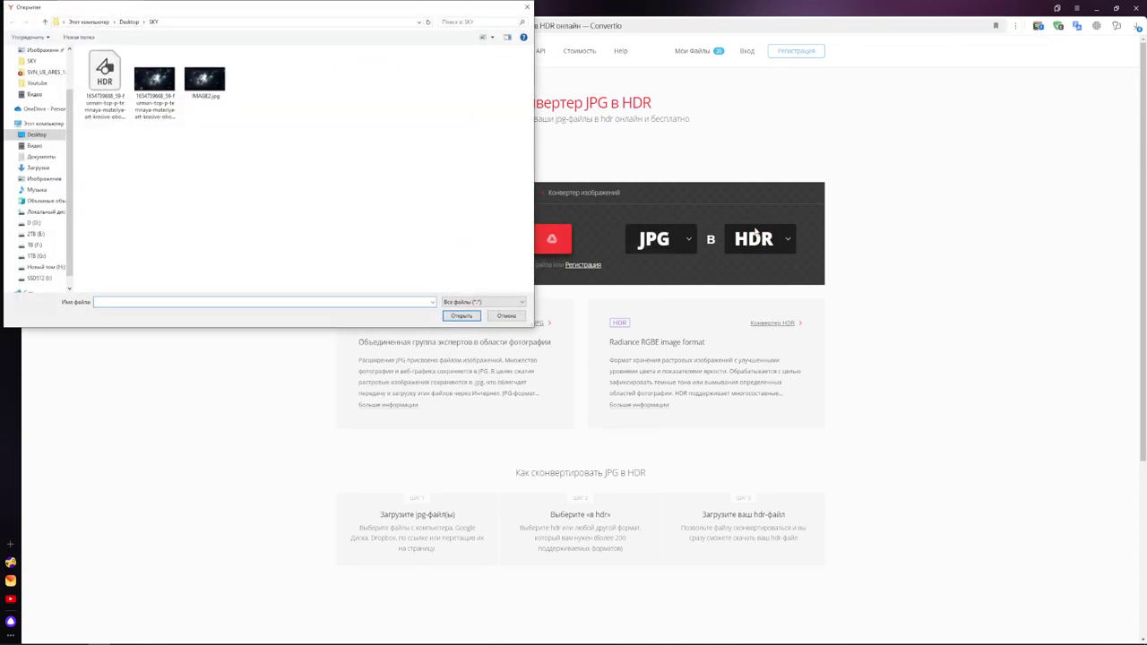
click(216, 99)
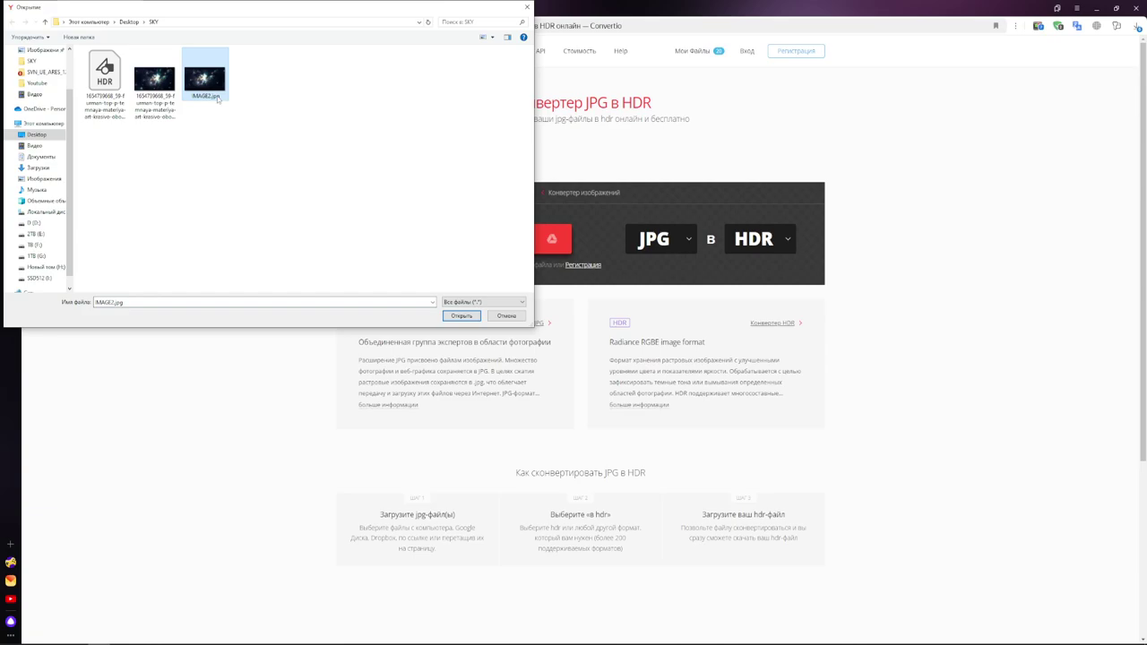
click(462, 314)
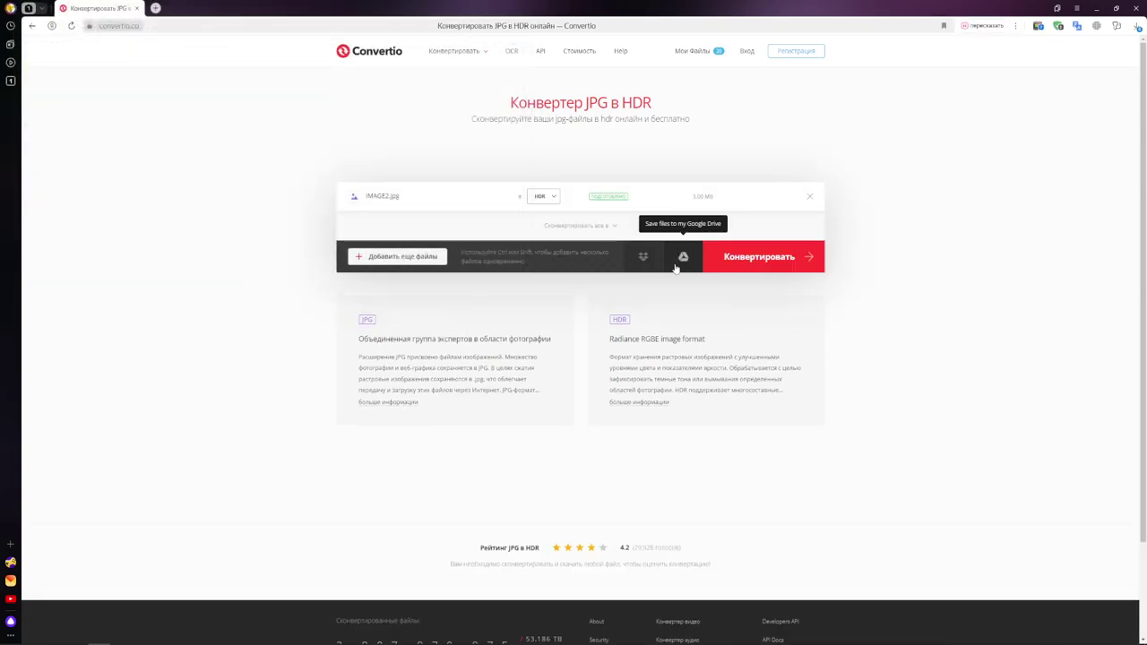
Convert the image to HDR and save IMAGE2.hdr into the SKY folder.
click(736, 260)
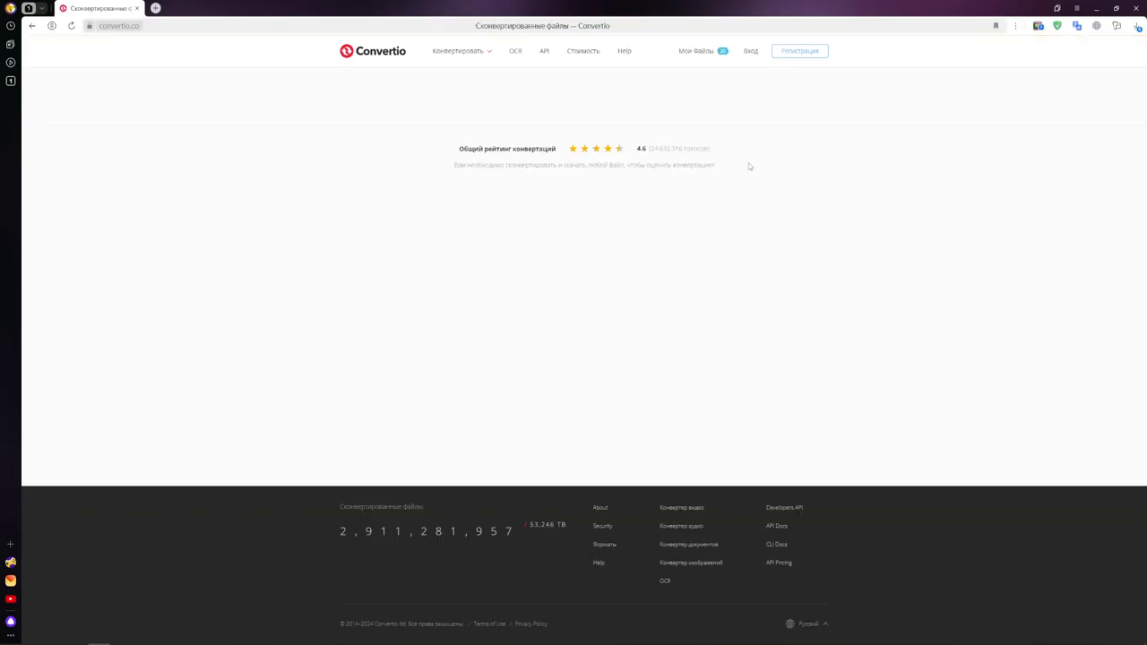
click(791, 152)
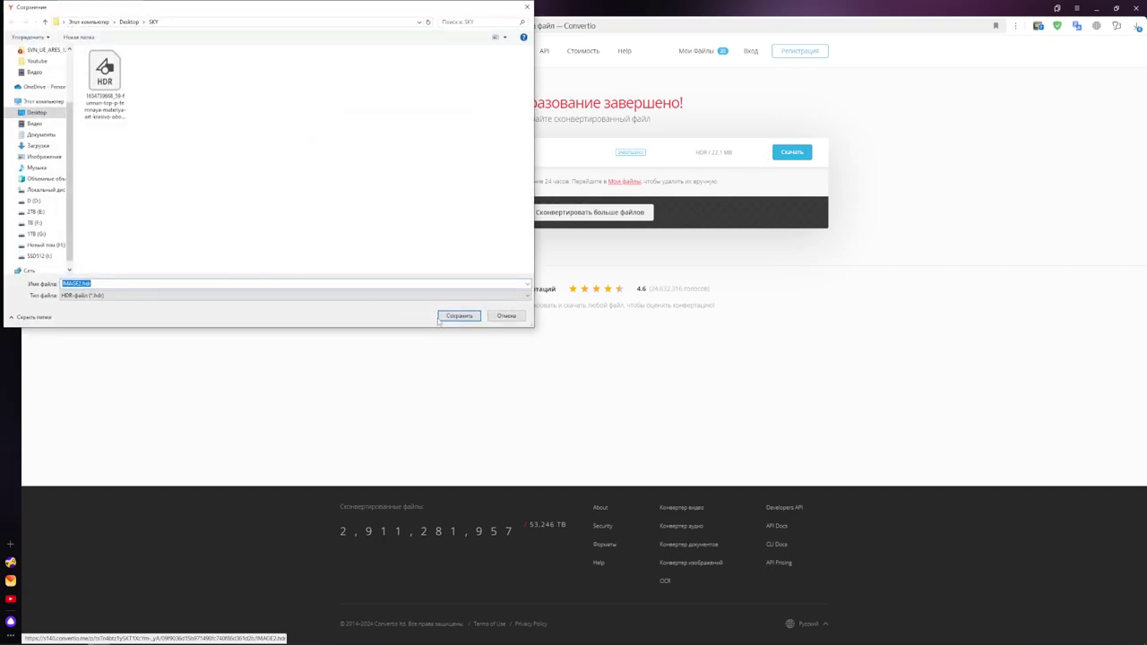
click(465, 316)
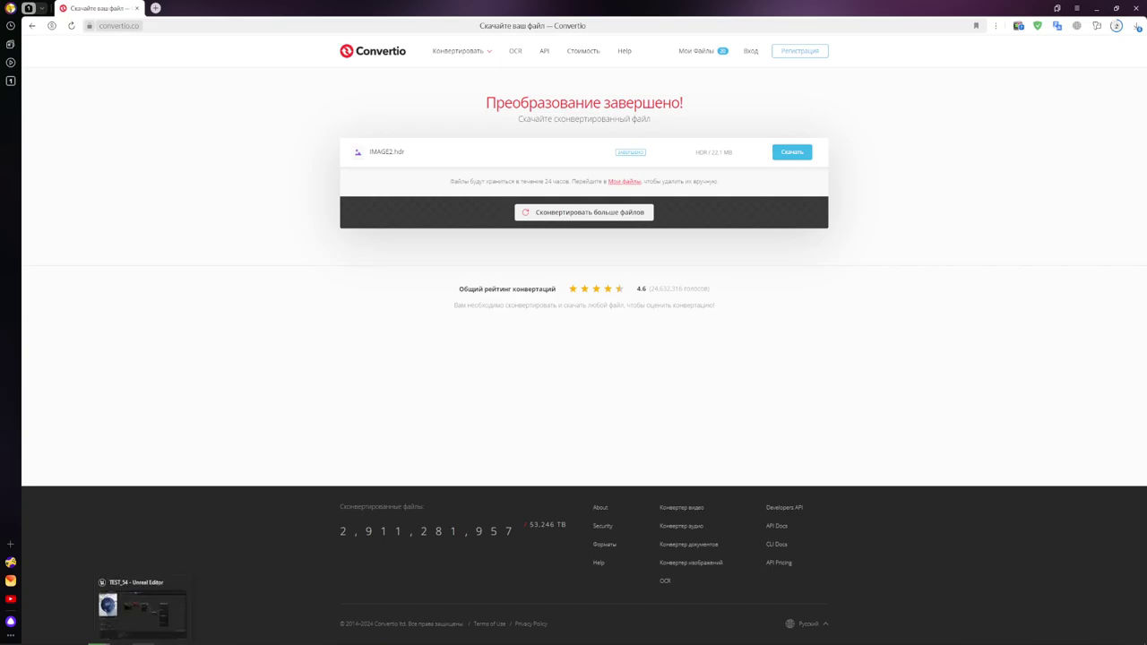
Import IMAGE2.hdr into Content/SKY as a 4096 × 2304 Texture Cube with HDR compression.
click(143, 641)
click(65, 18)
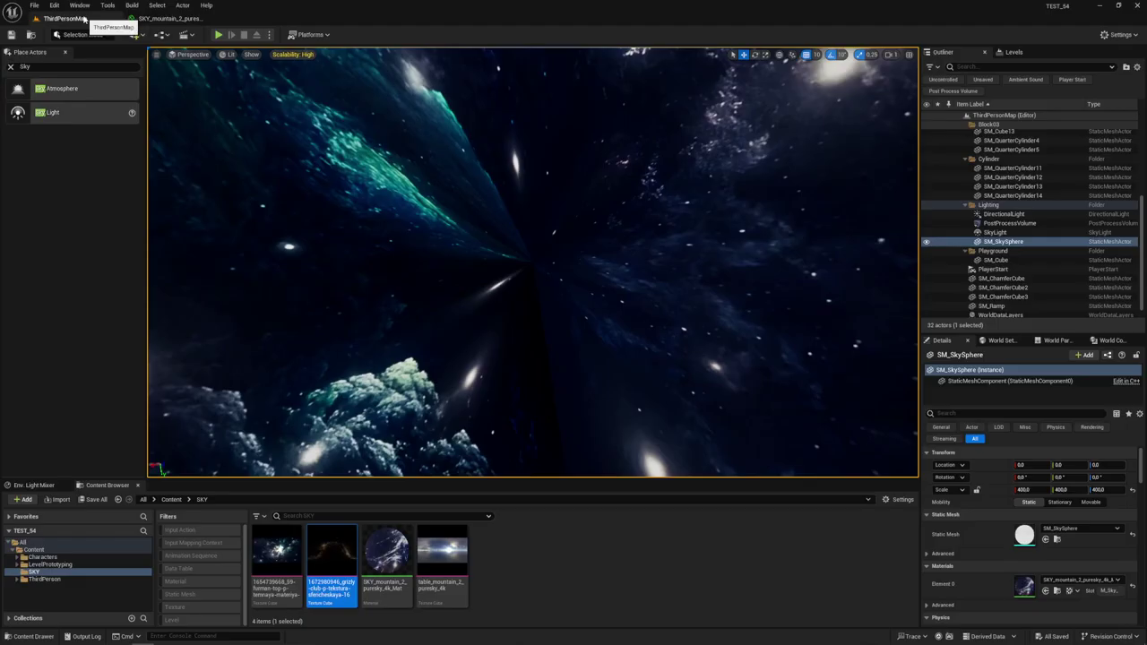
right_click(535, 546)
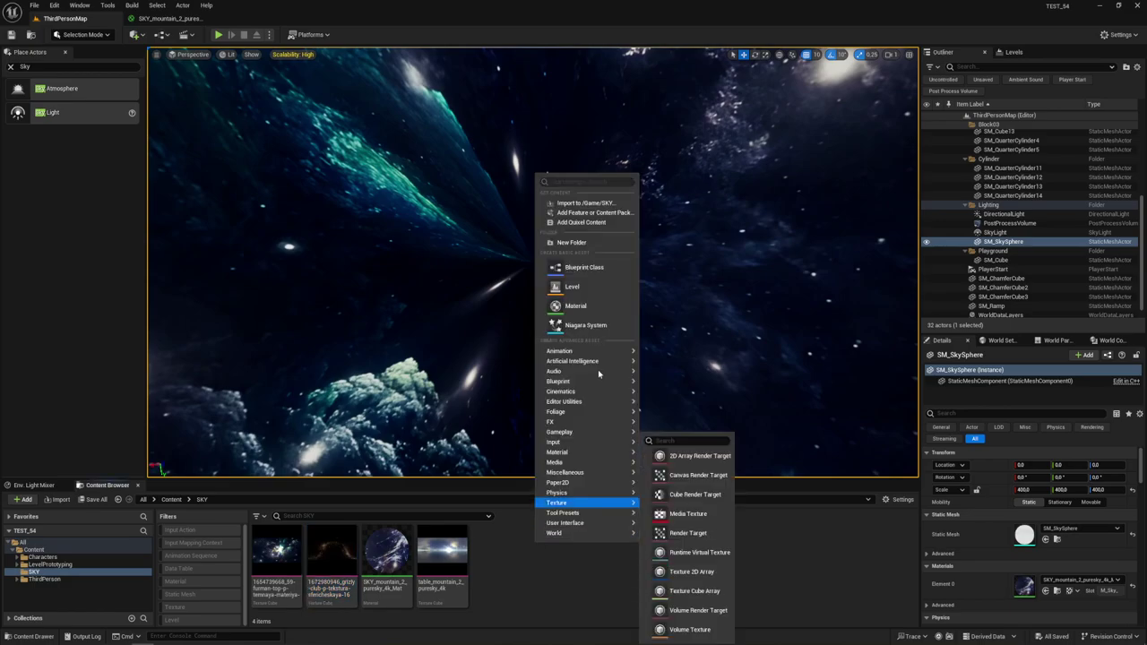
click(589, 205)
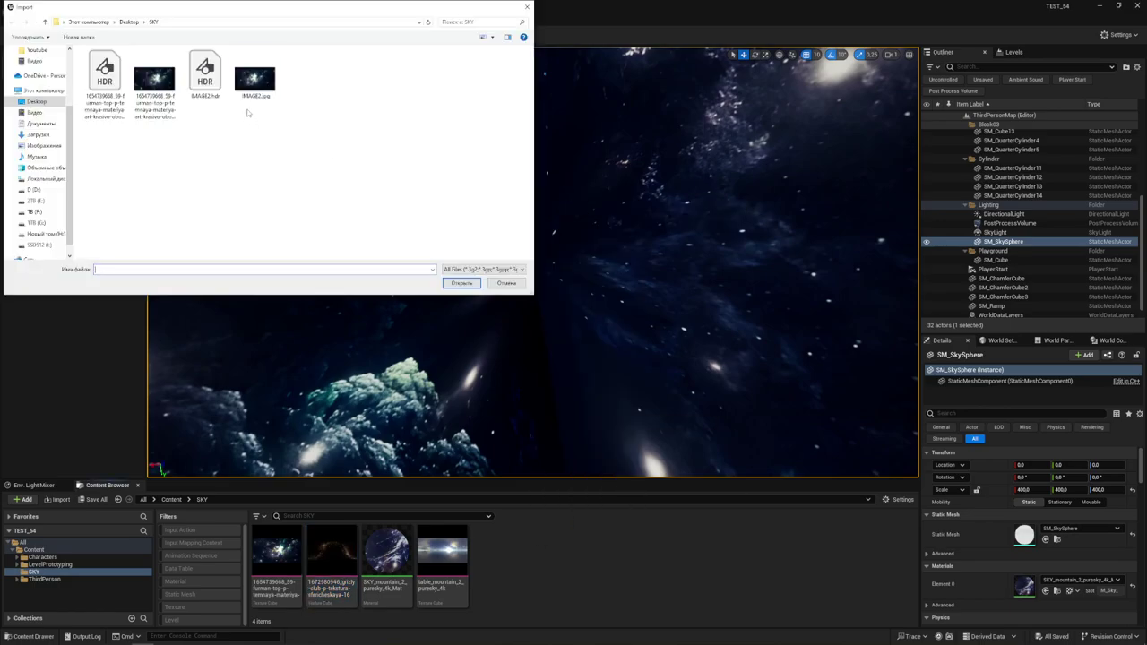
click(257, 80)
click(211, 79)
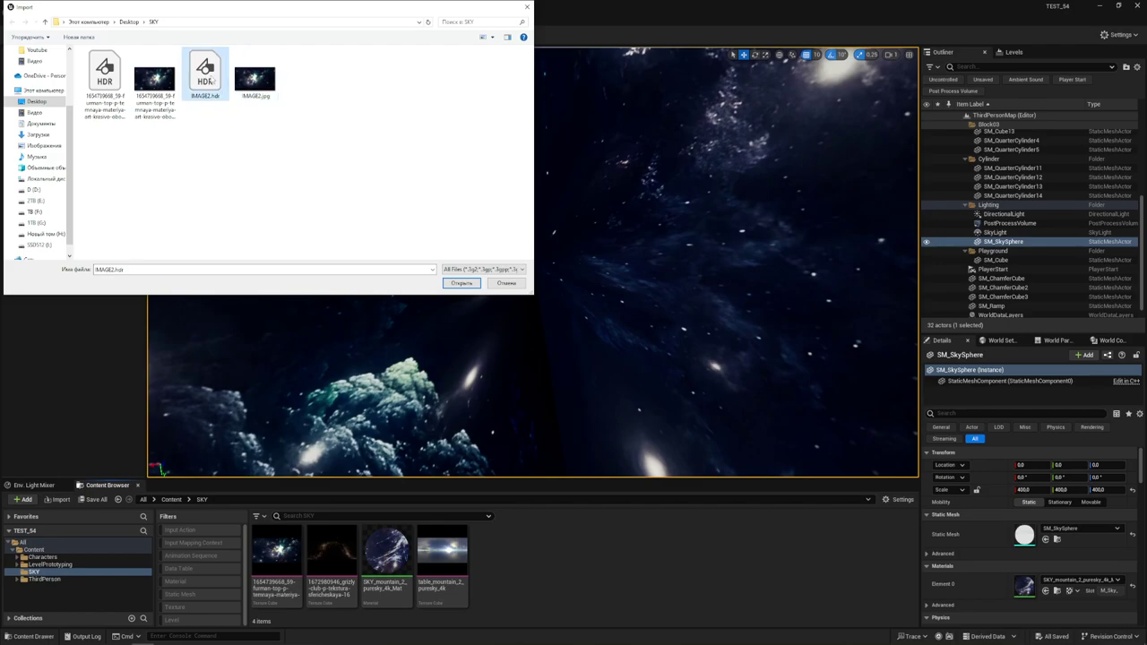
click(462, 283)
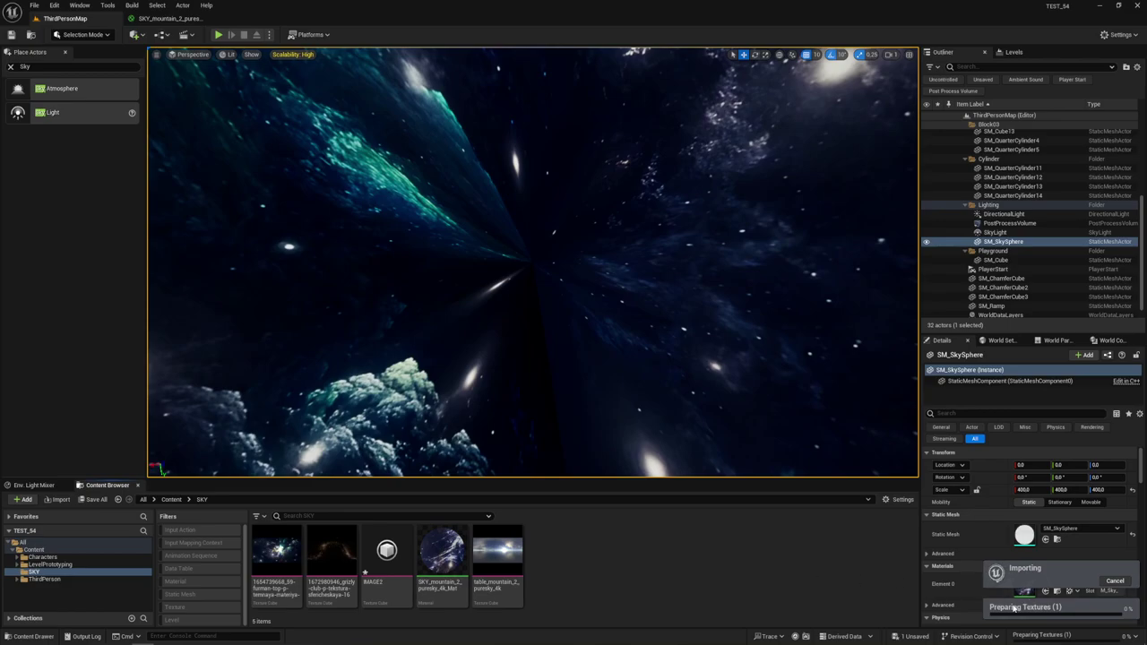
click(387, 550)
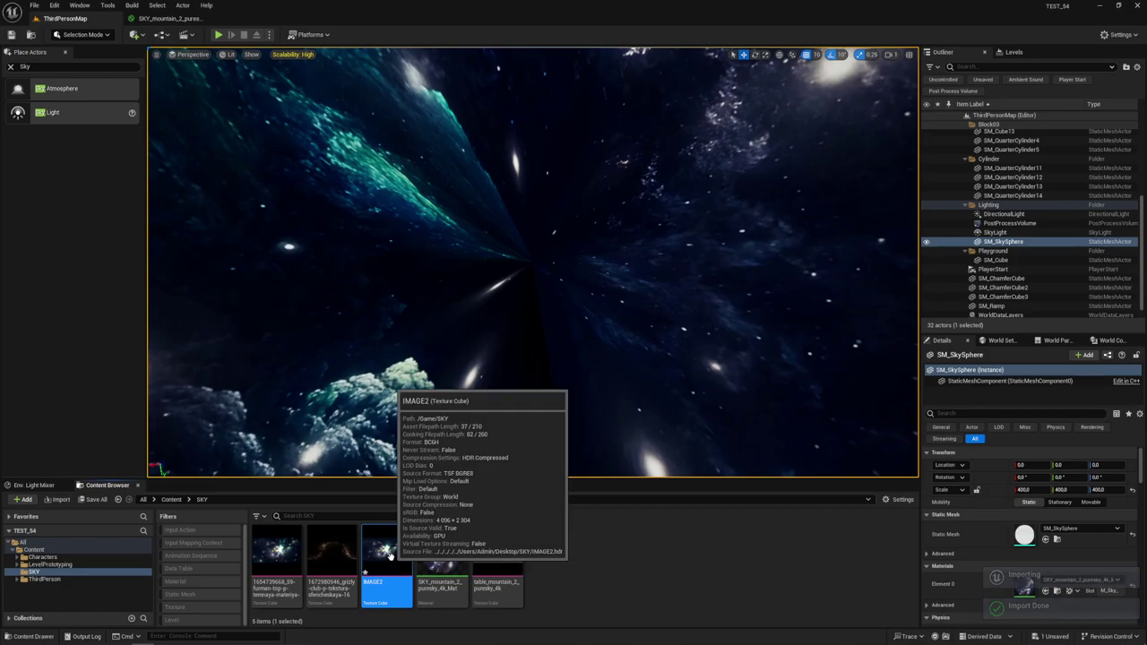
Set IMAGE2 to NoMipmaps, Skybox texture group and UserInterface2D (RGBA) compression, then save it.
double_click(389, 556)
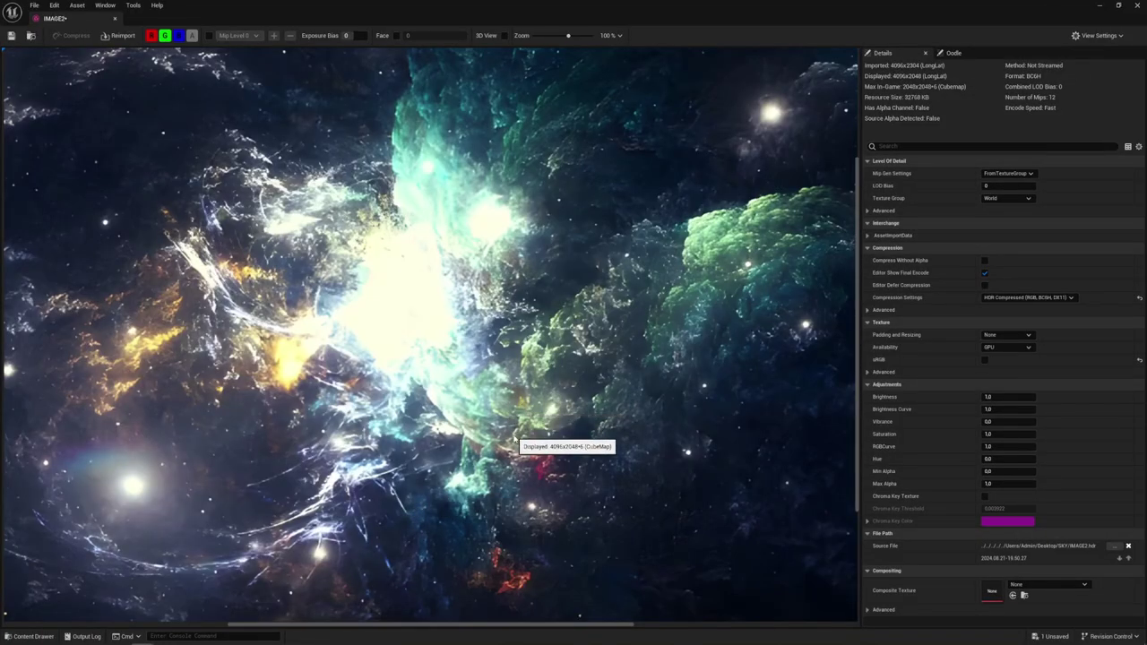
scroll(514, 439, down, 5)
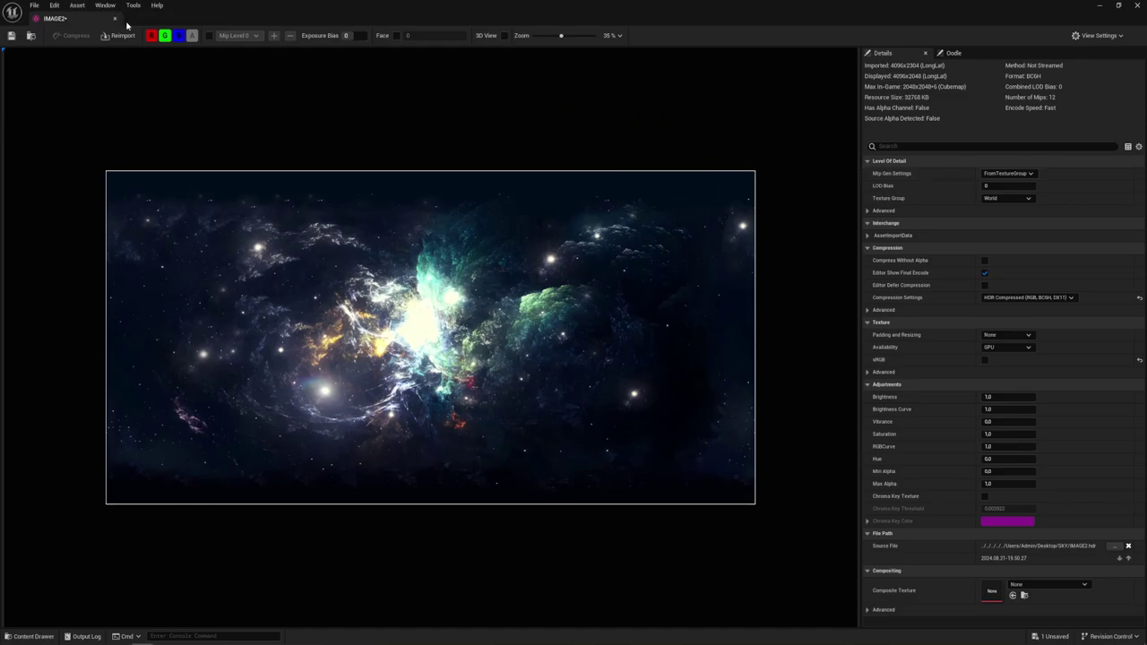
click(1007, 173)
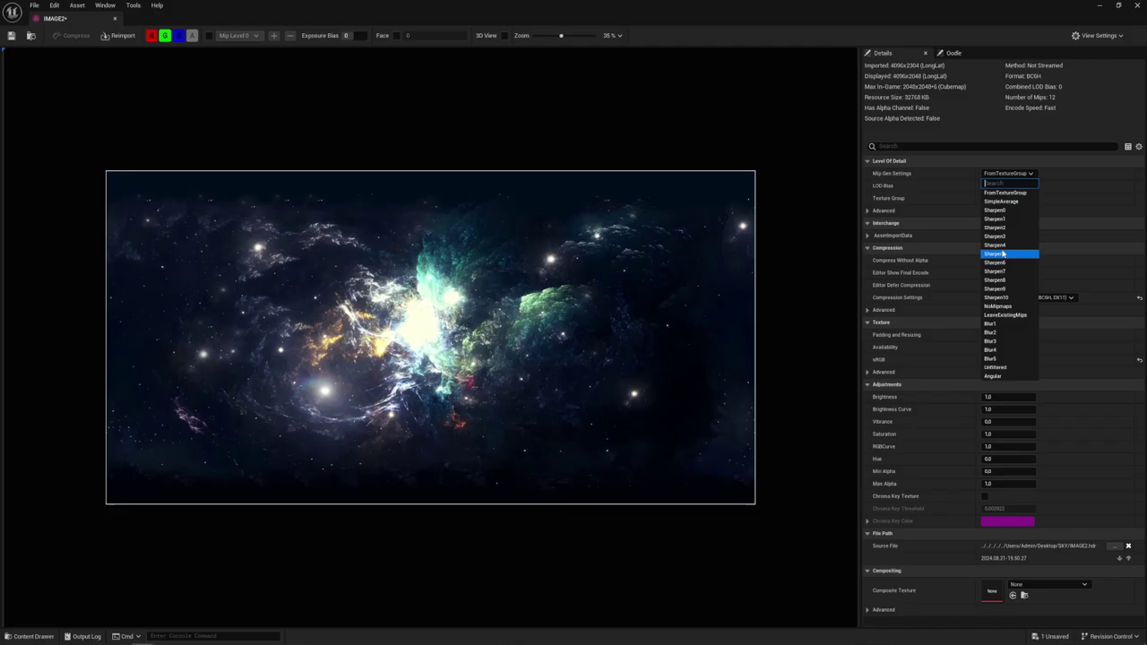
click(1005, 307)
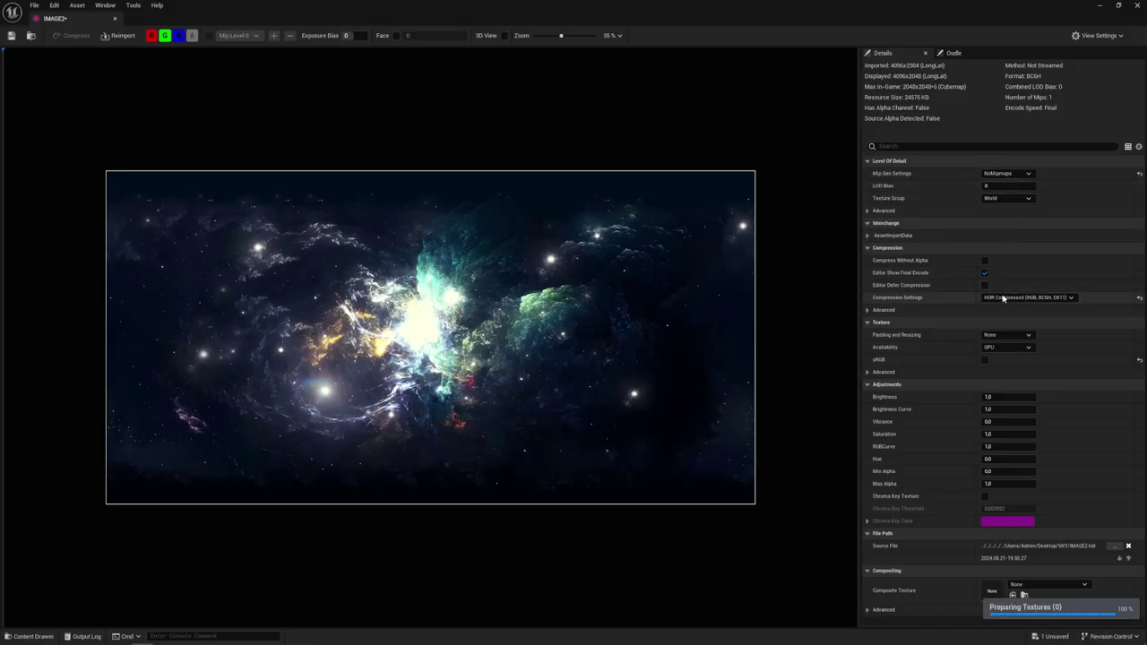
click(1004, 199)
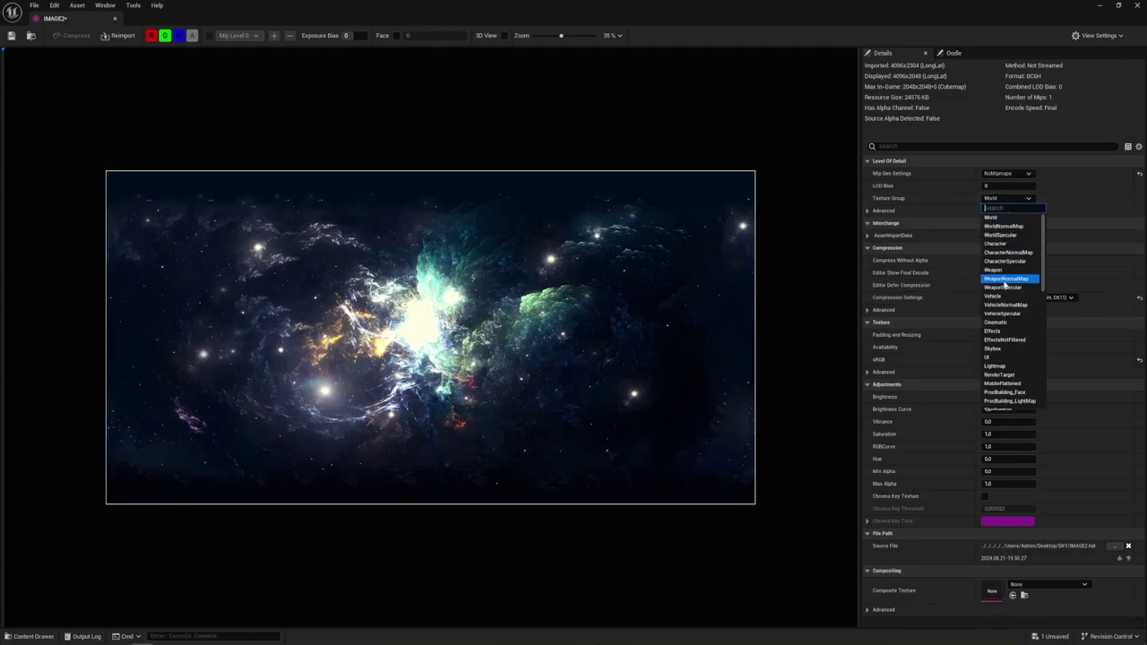
click(993, 347)
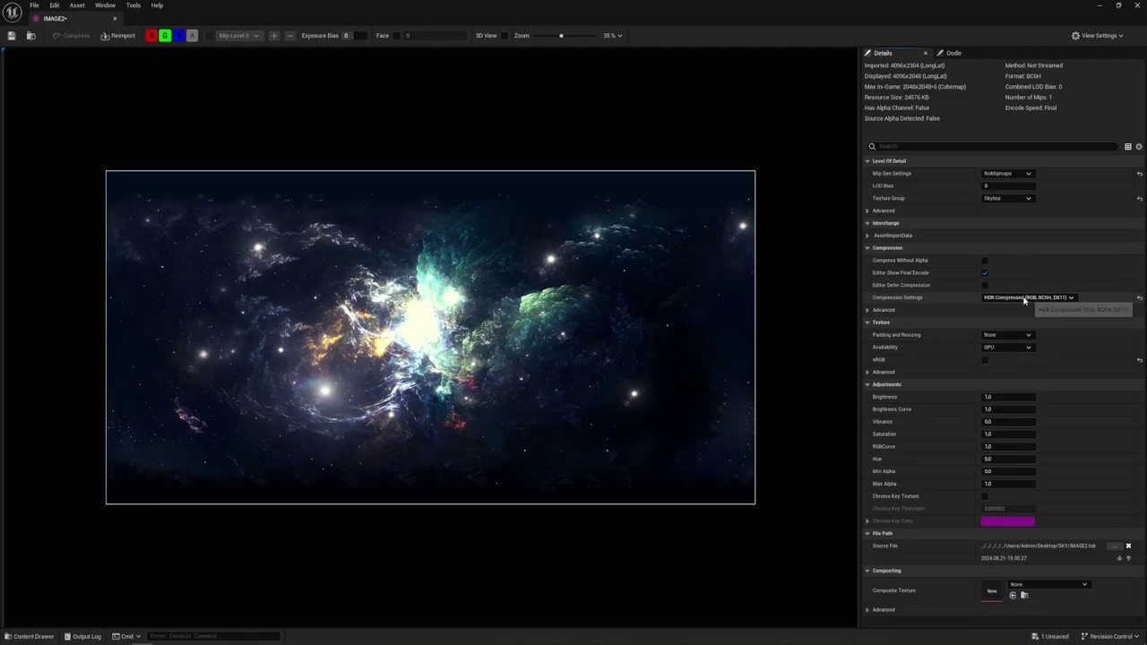
click(1025, 299)
click(1009, 369)
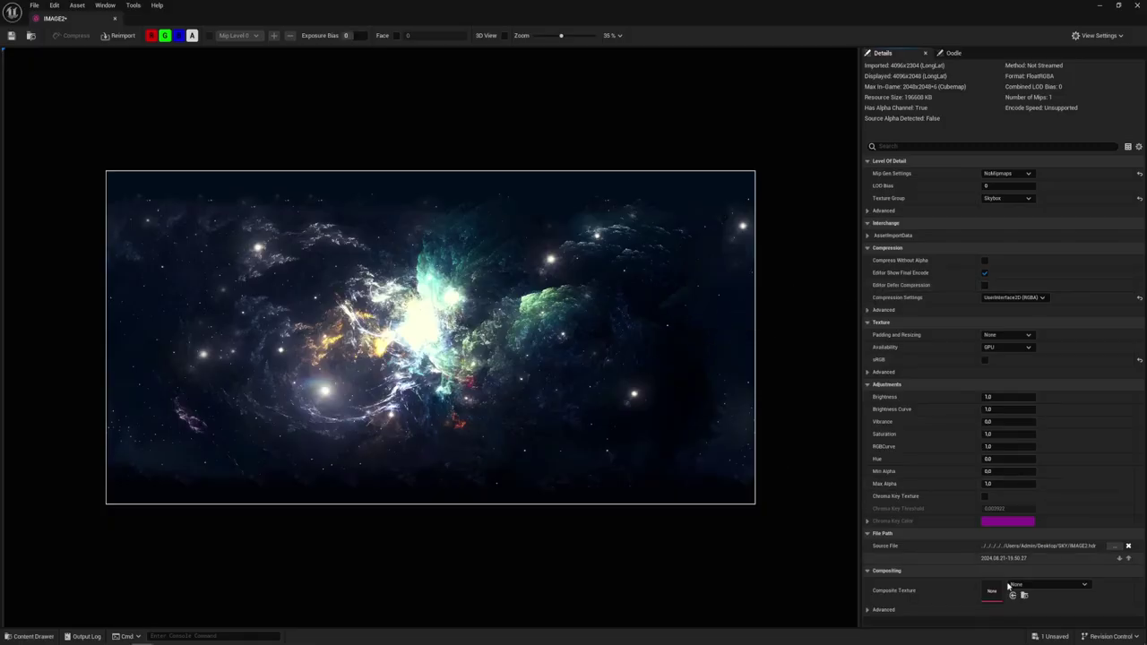
click(11, 35)
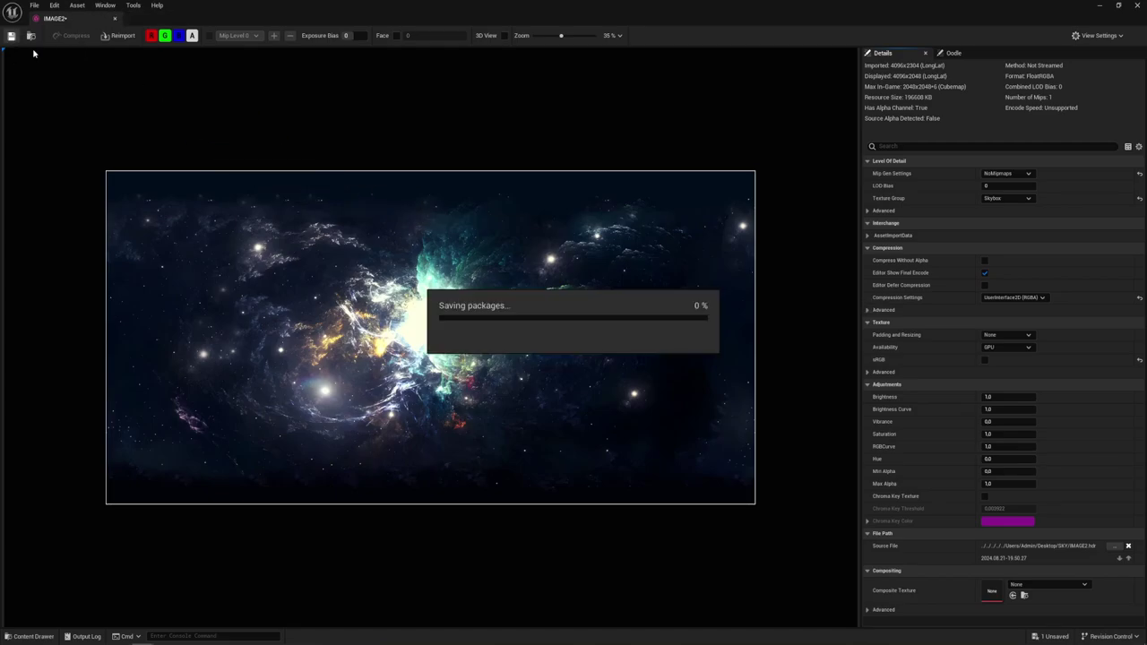
Close the IMAGE2 texture editor and look around the level's nebula sky.
click(115, 19)
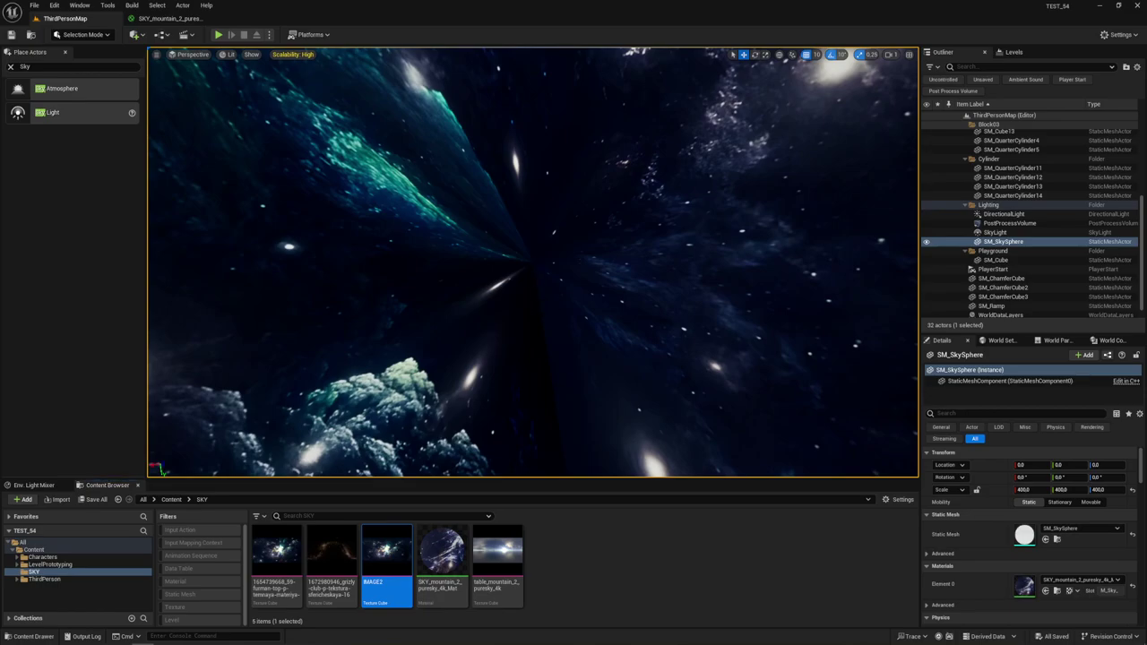
mouse_move(540, 301)
right_down()
mouse_move(574, 269)
mouse_move(547, 287)
mouse_move(606, 130)
right_up()
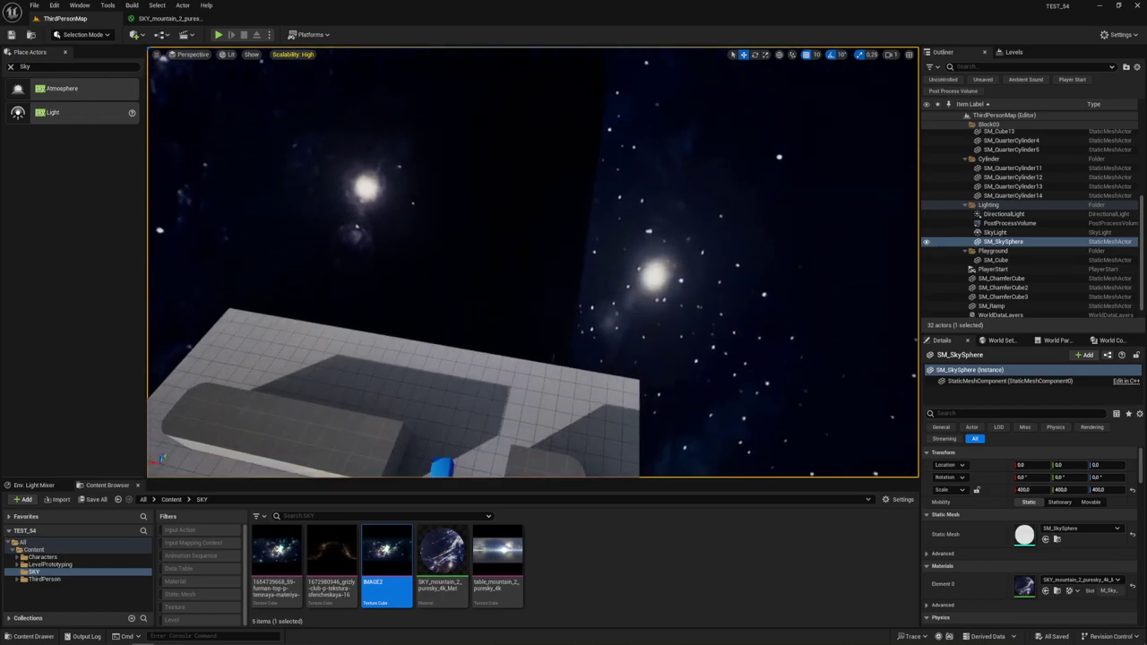
right_drag(574, 311, 573, 269)
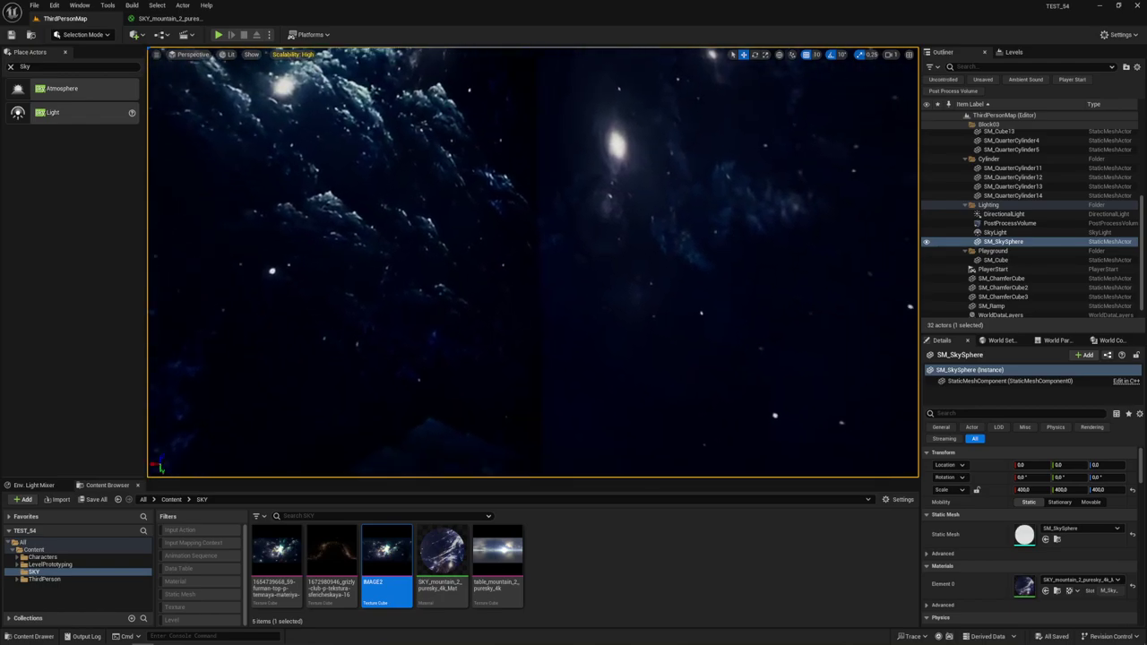
right_drag(543, 190, 553, 217)
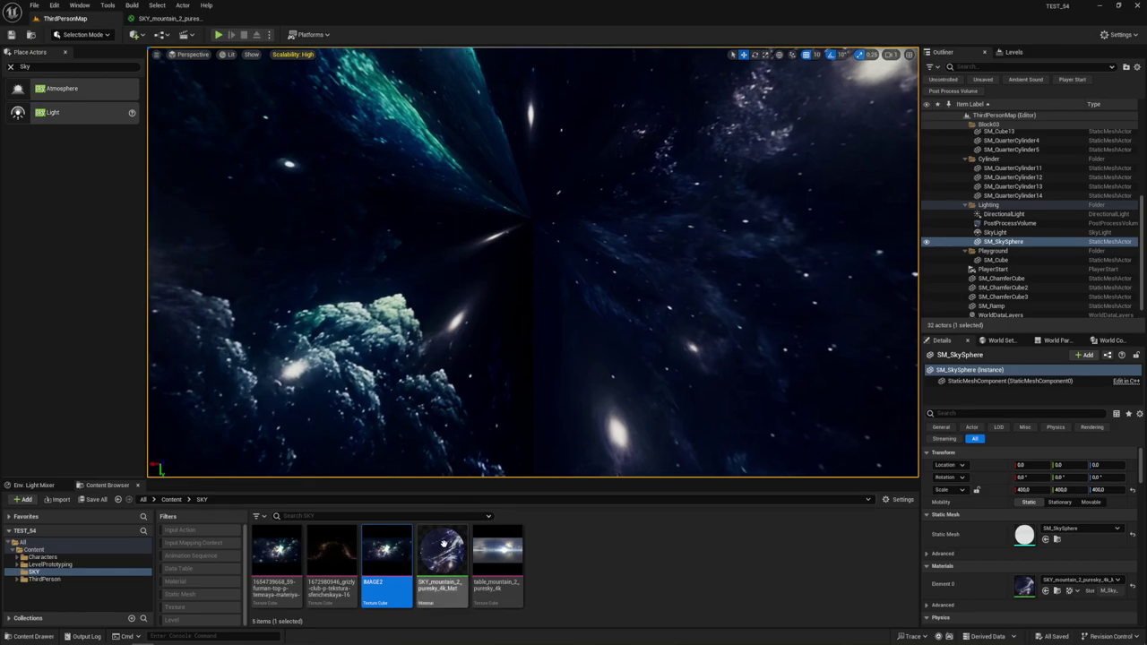
click(170, 18)
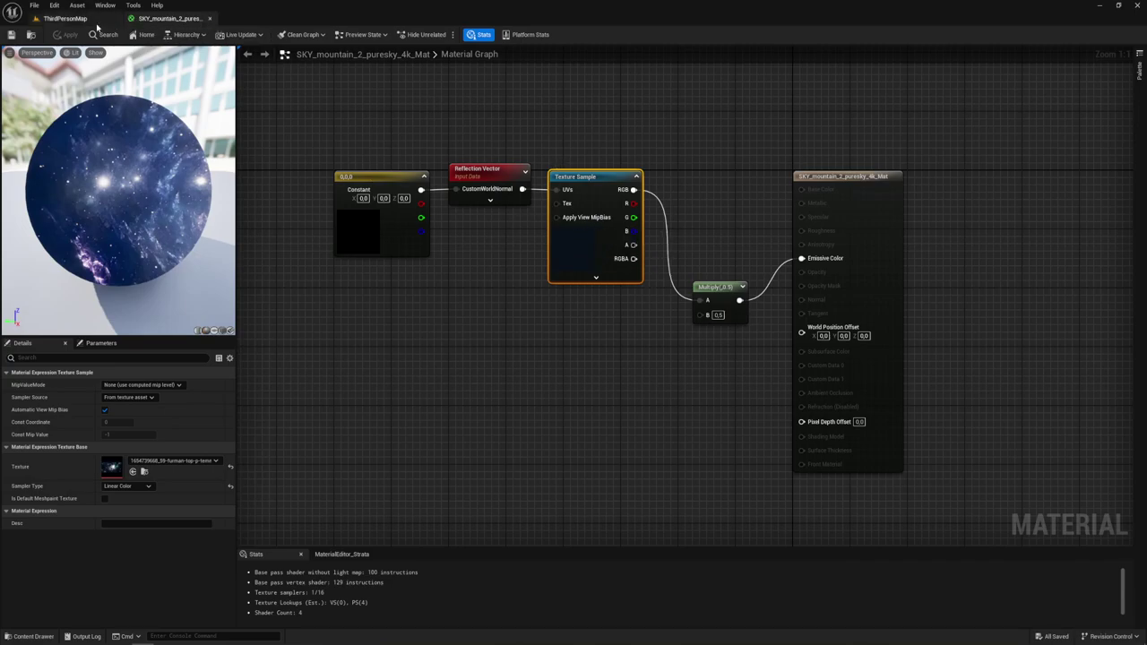
Point the SKY_mountain_2_puresky_4k_Mat Texture field at IMAGE2, apply it, and return to ThirdPersonMap.
click(65, 18)
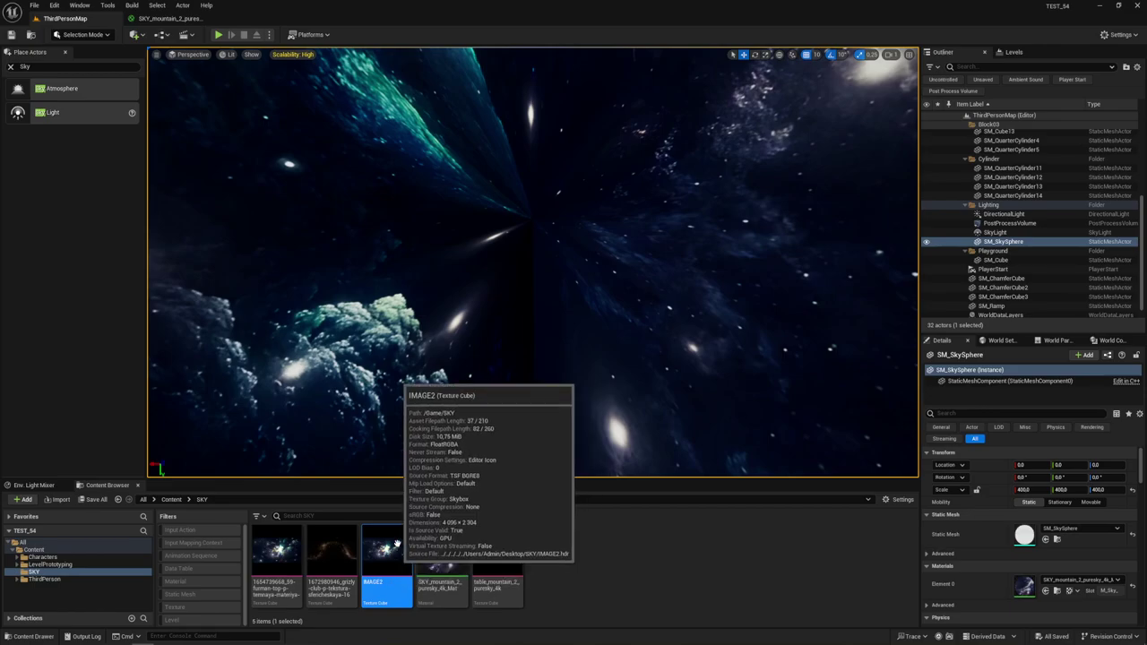
click(175, 18)
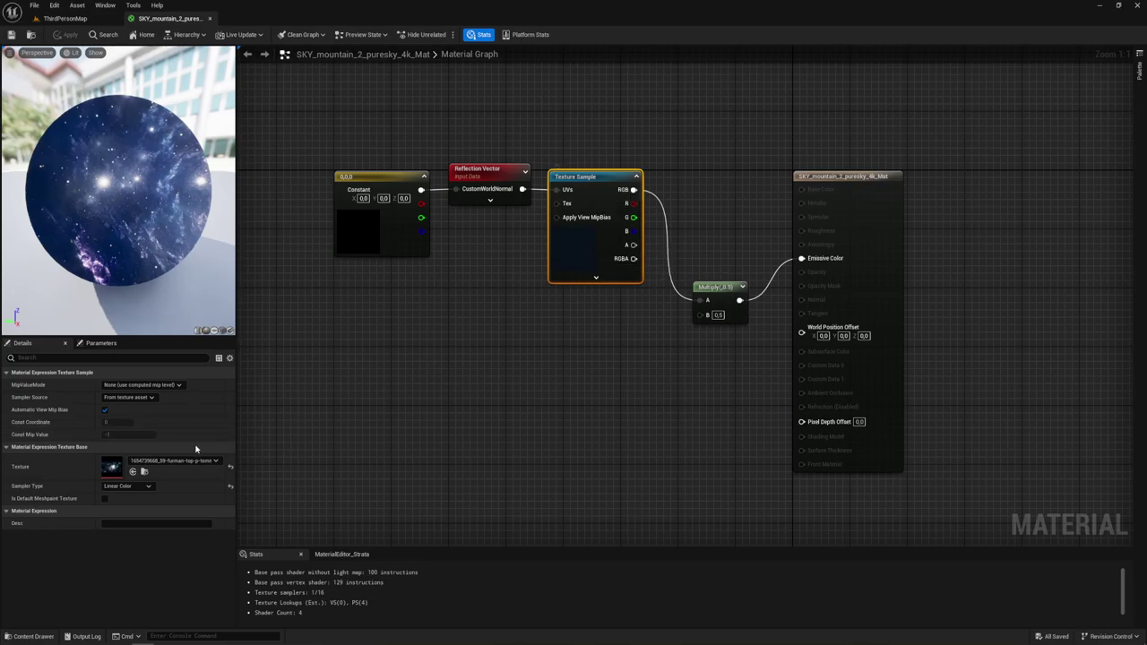
click(133, 473)
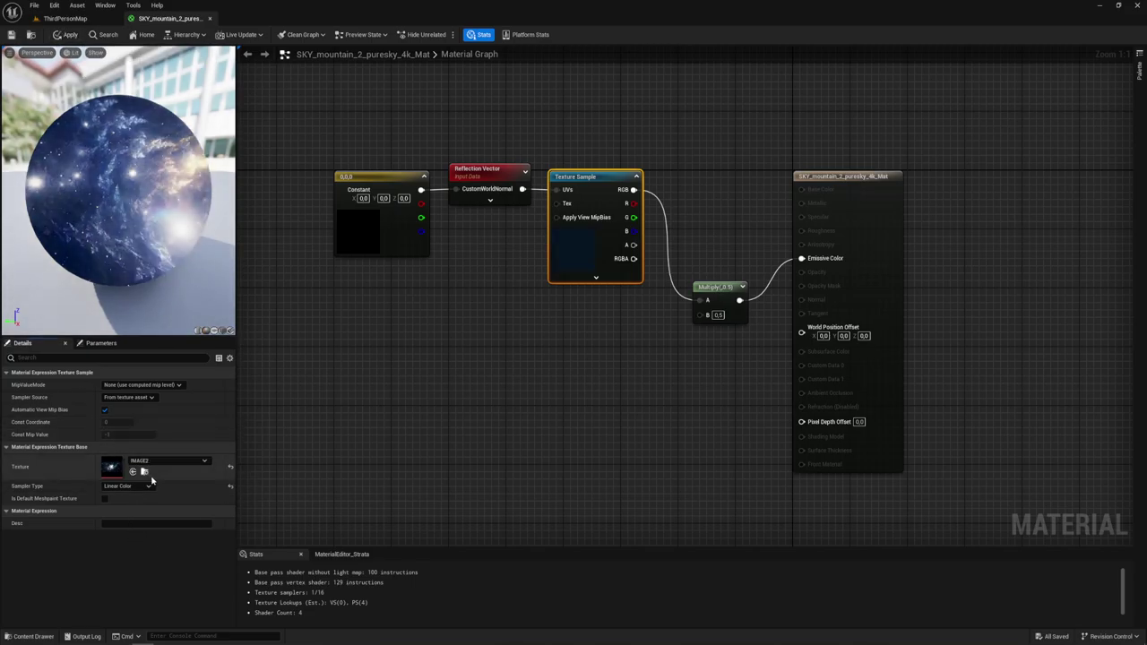
click(66, 34)
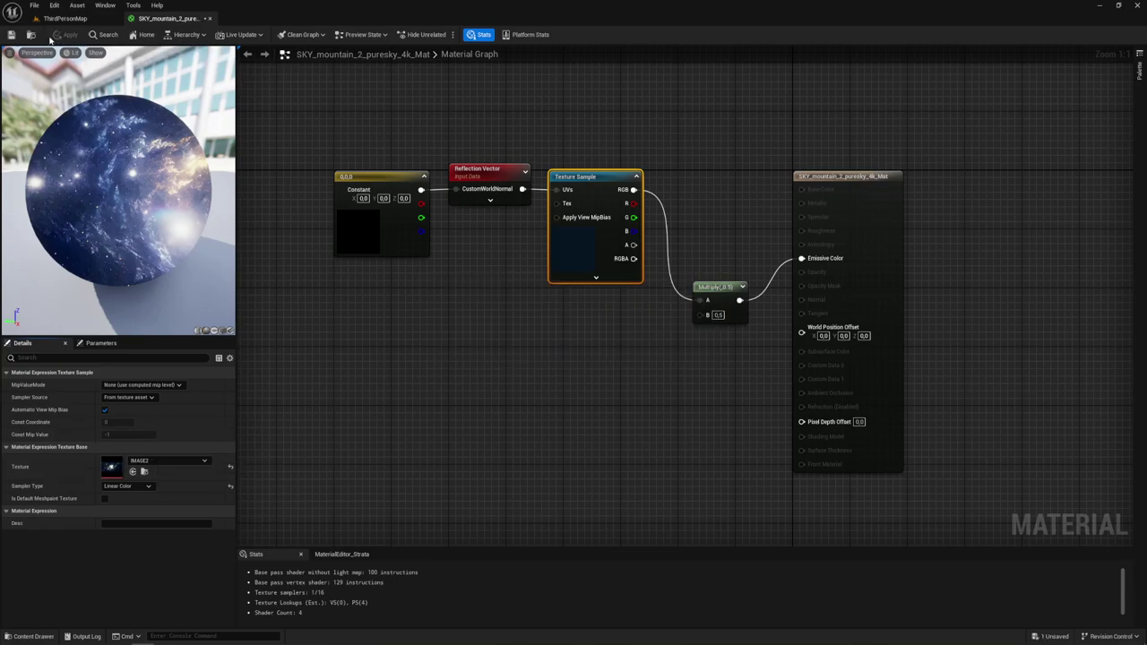
click(10, 34)
click(81, 19)
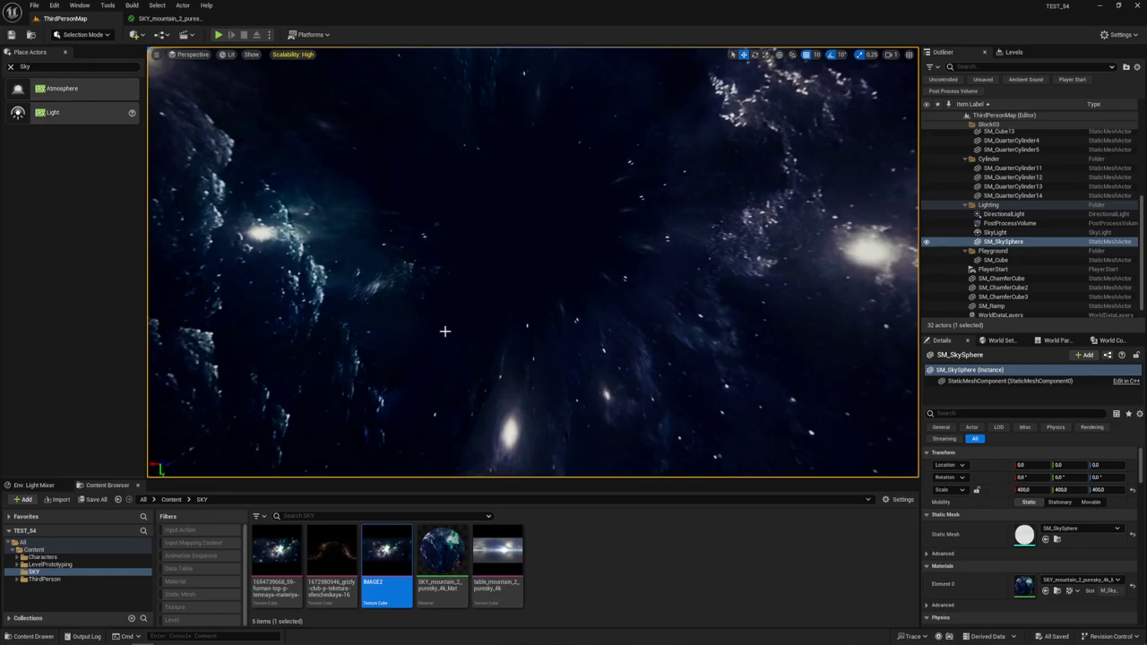
right_drag(524, 218, 618, 286)
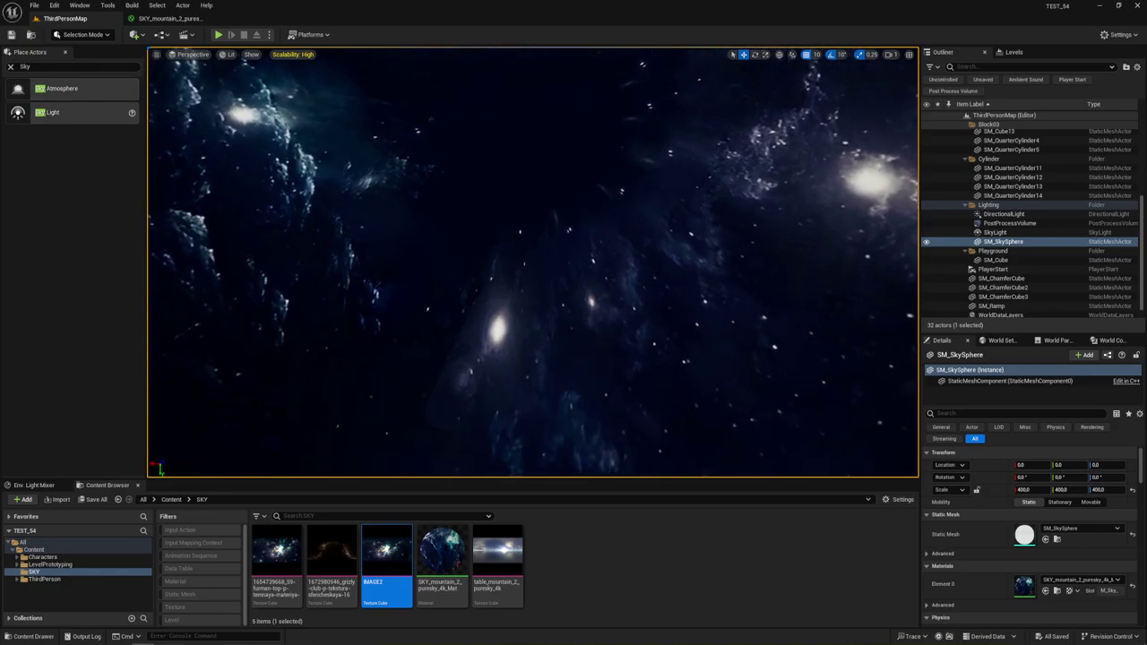
right_drag(544, 140, 544, 140)
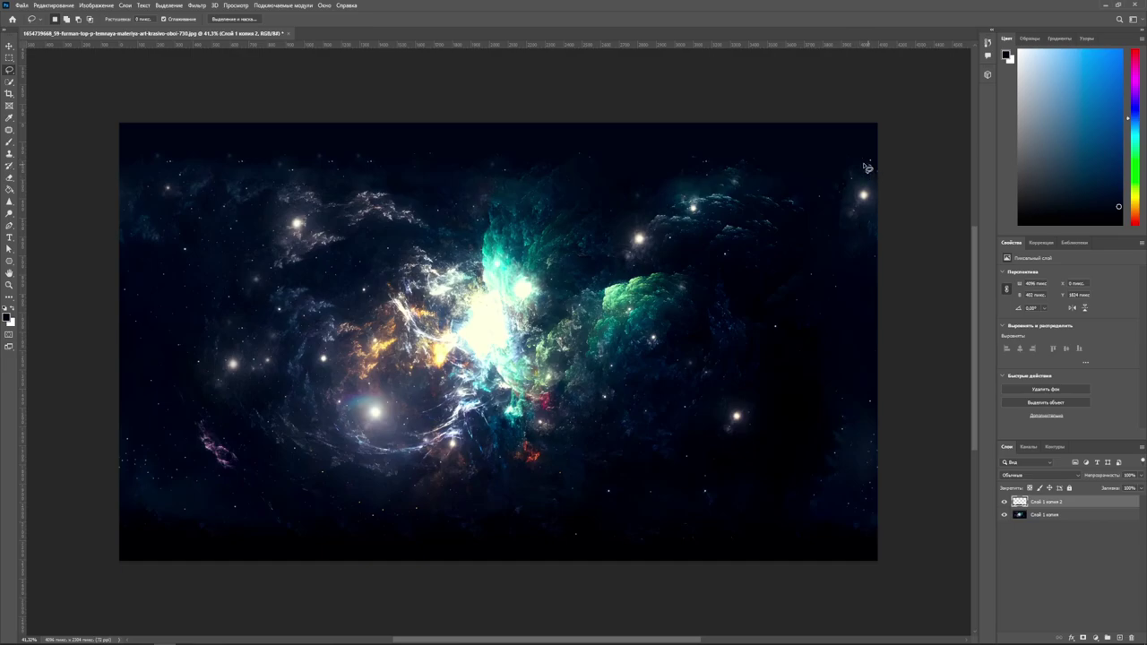
Lasso the bright star at the canvas's top-right edge.
drag(866, 168, 878, 149)
Back in the Unreal Editor, orbit the viewport to inspect the IMAGE2 nebula sky from several angles.
mouse_move(139, 643)
click(141, 613)
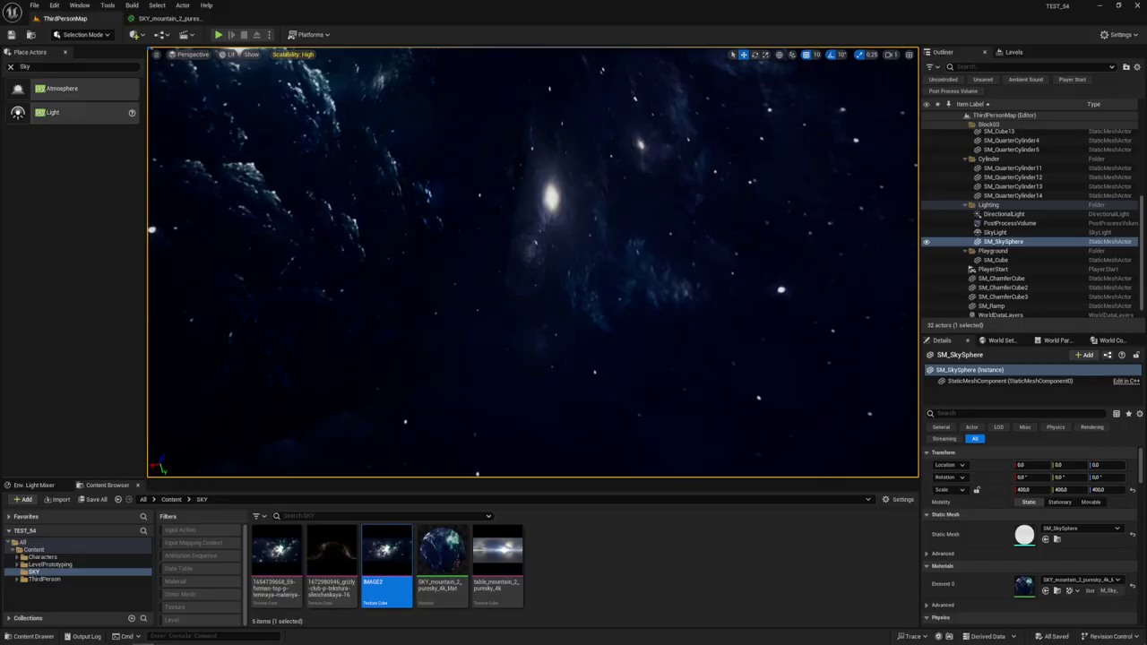
mouse_move(569, 345)
right_down()
mouse_move(681, 421)
mouse_move(542, 302)
right_up()
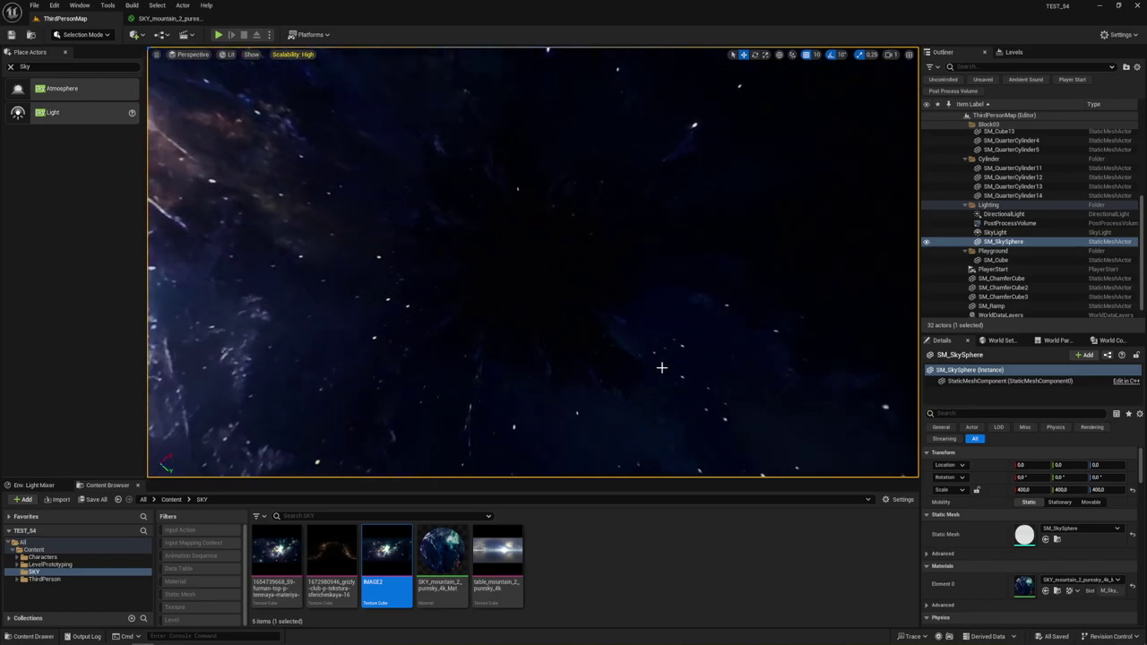
right_drag(649, 268, 627, 295)
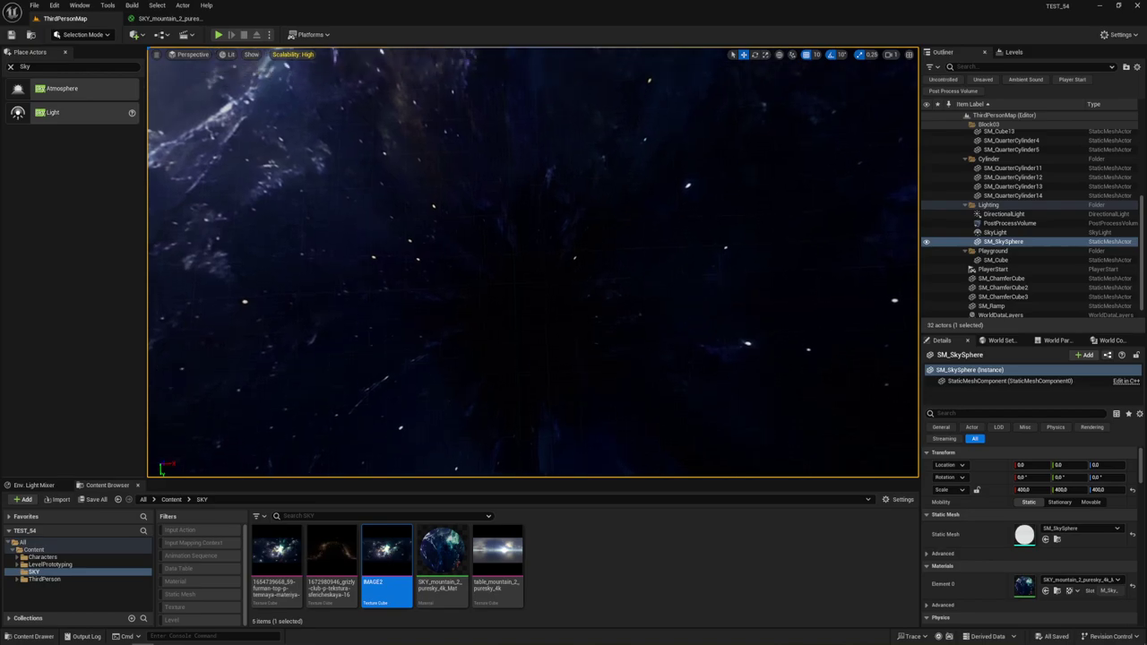
right_drag(692, 233, 693, 247)
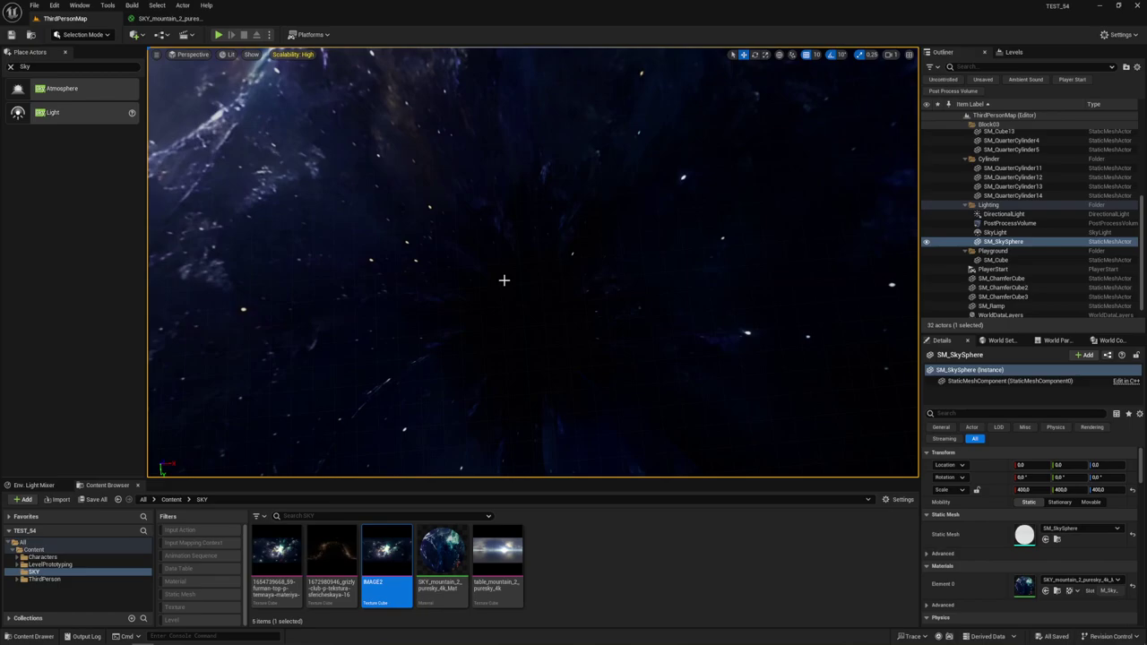
right_drag(504, 281, 503, 280)
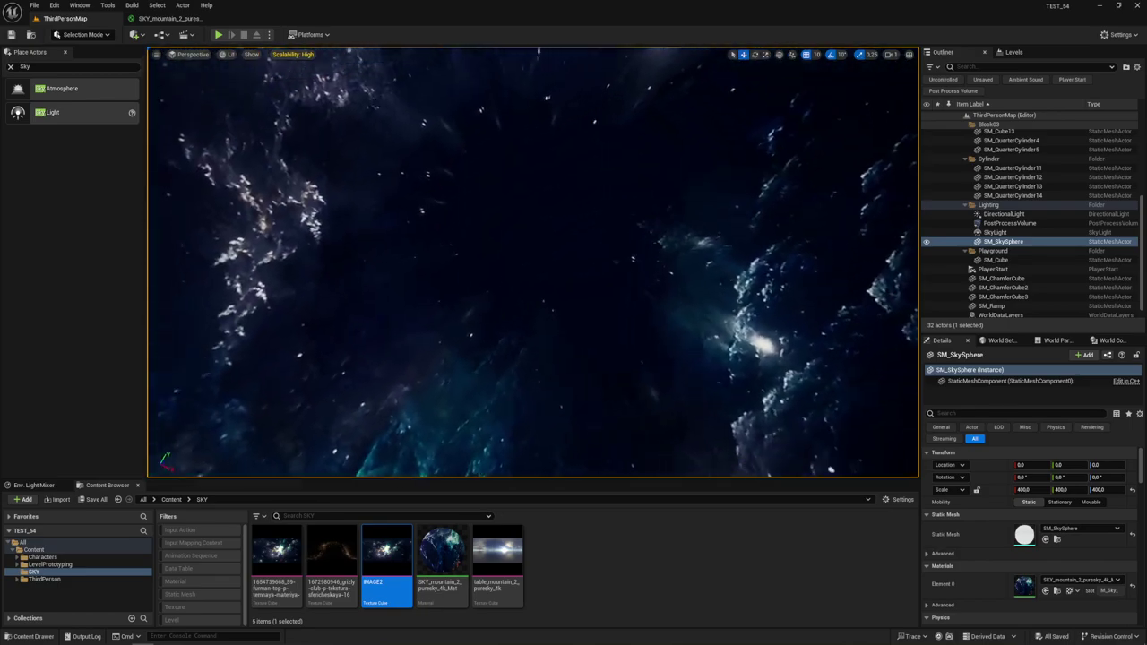
right_drag(595, 320, 595, 320)
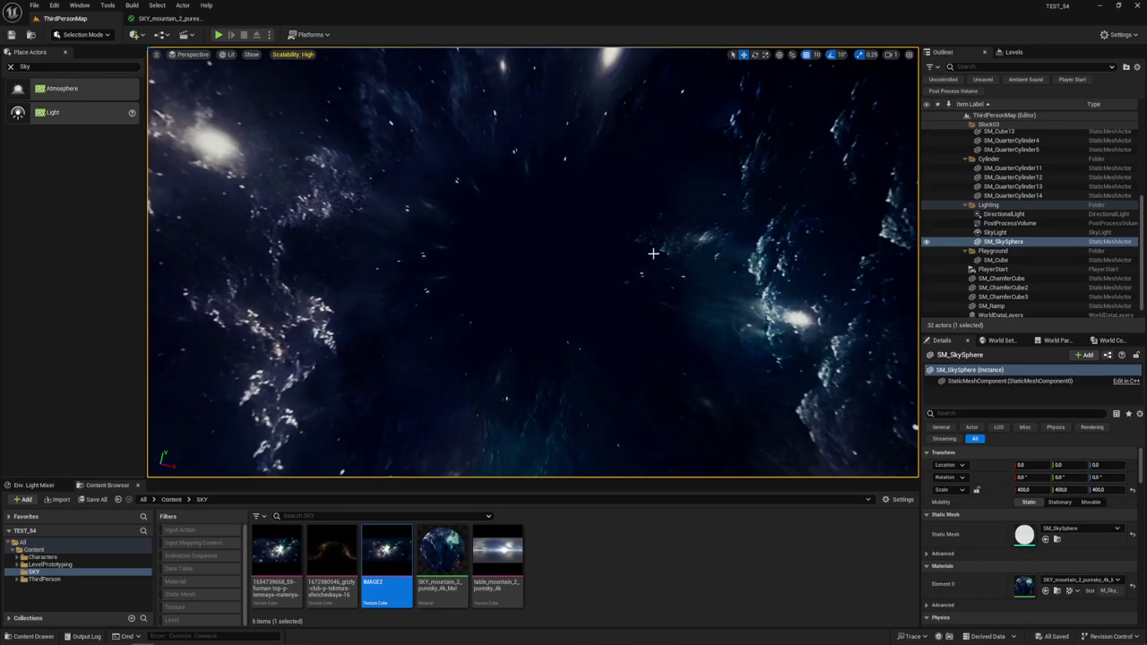
right_drag(600, 291, 538, 269)
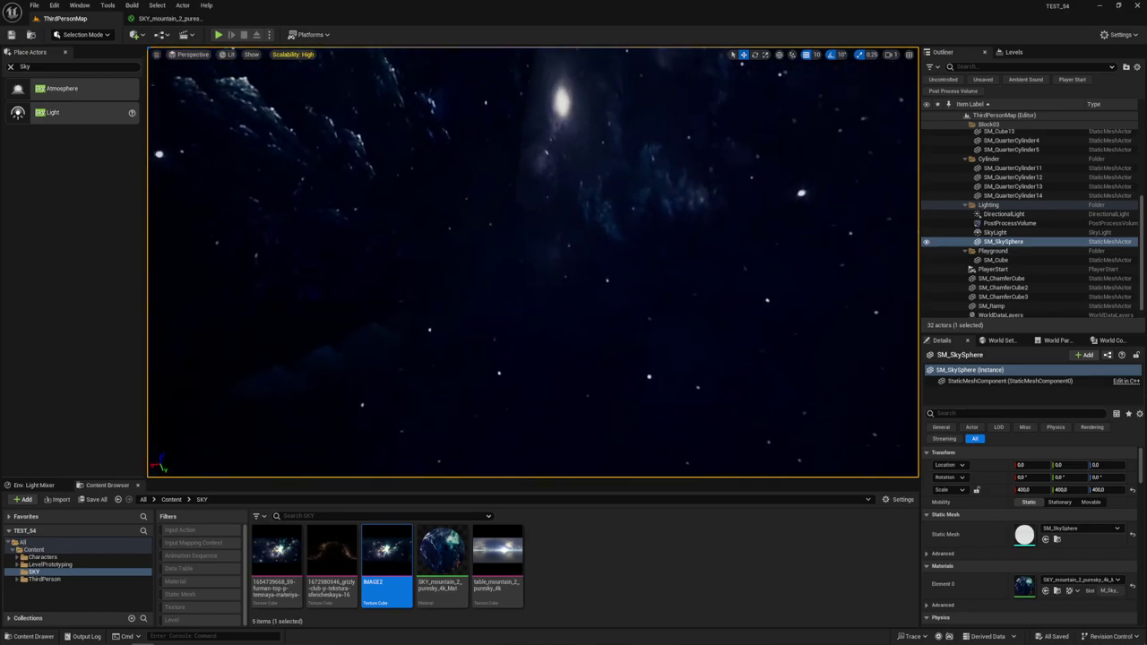
right_drag(538, 269, 553, 126)
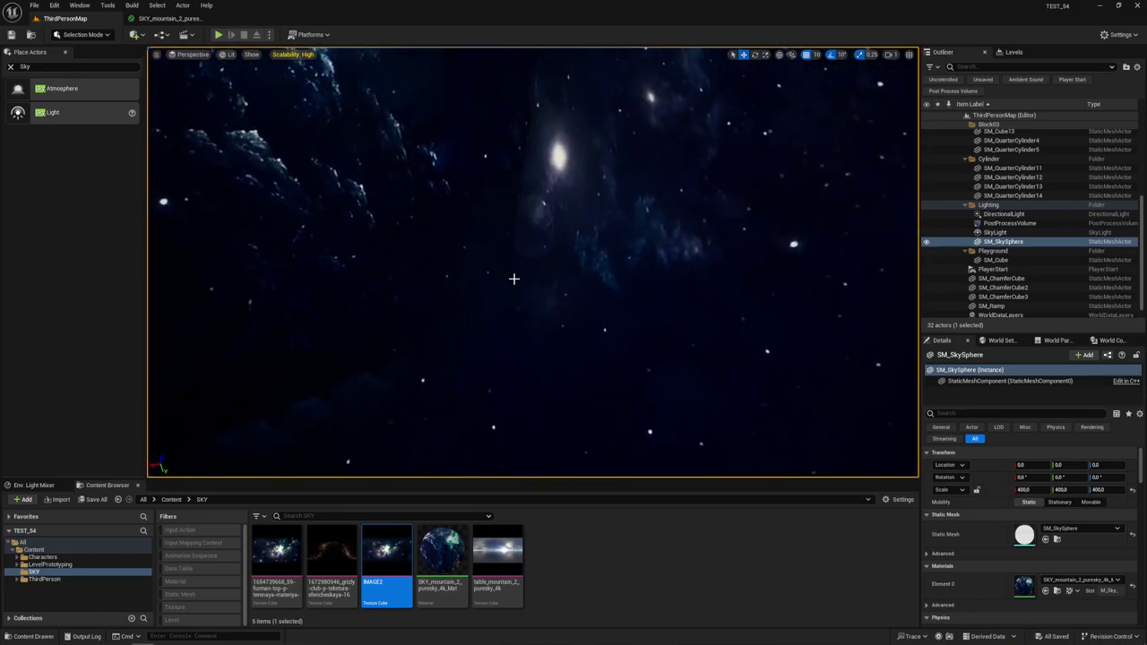
mouse_move(596, 251)
right_down()
mouse_move(582, 237)
mouse_move(587, 106)
right_up()
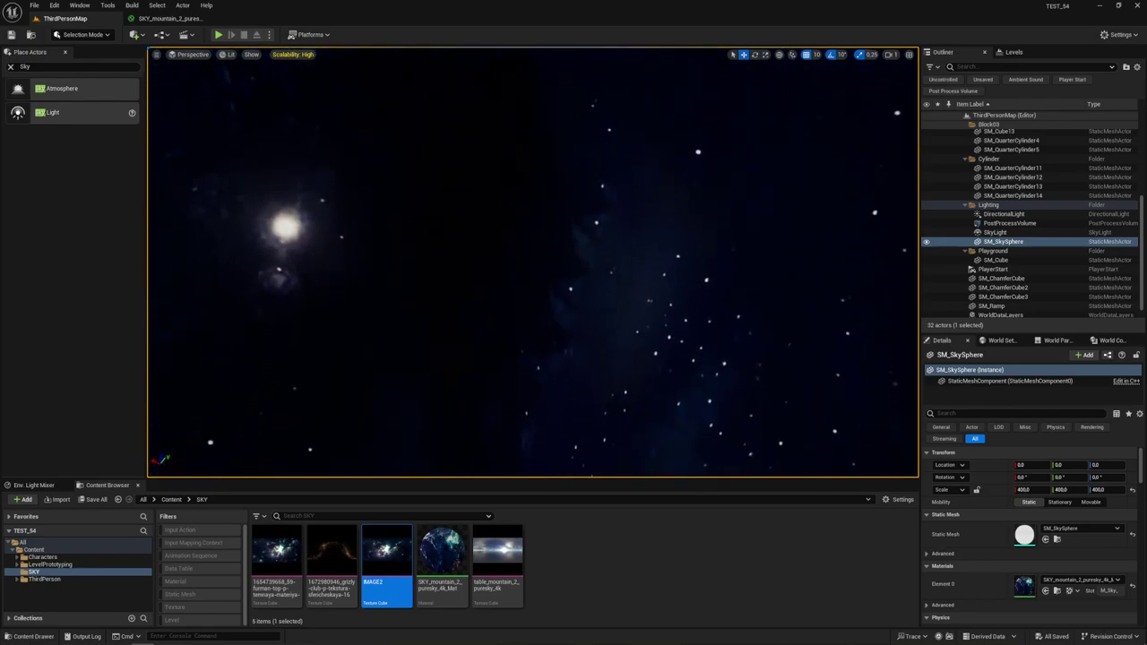
mouse_move(593, 173)
right_down()
mouse_move(583, 206)
mouse_move(558, 157)
mouse_move(560, 269)
right_up()
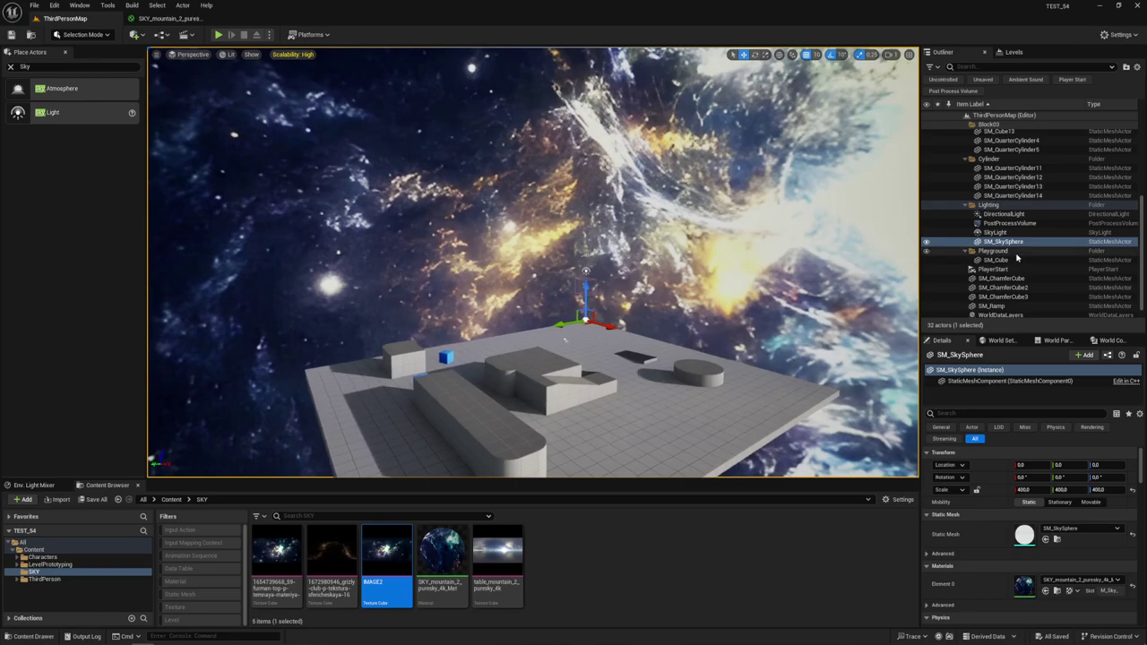
Delete SM_SkySphere, enable Show Engine Content, and search the Engine folder for SKY.
key(Delete)
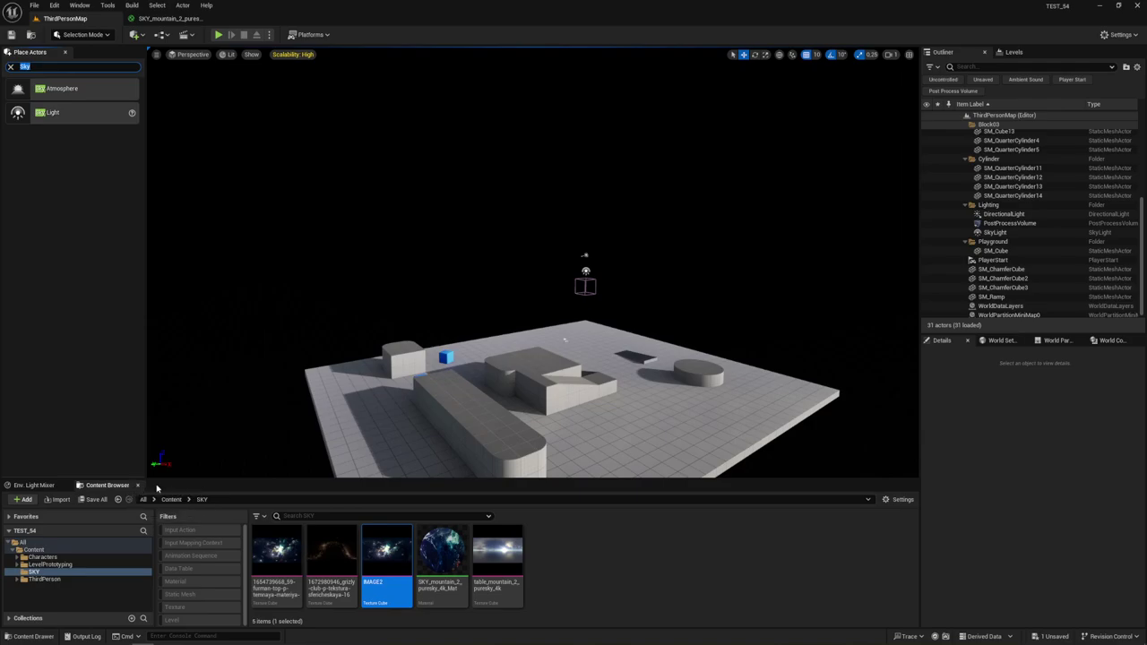
drag(194, 480, 192, 420)
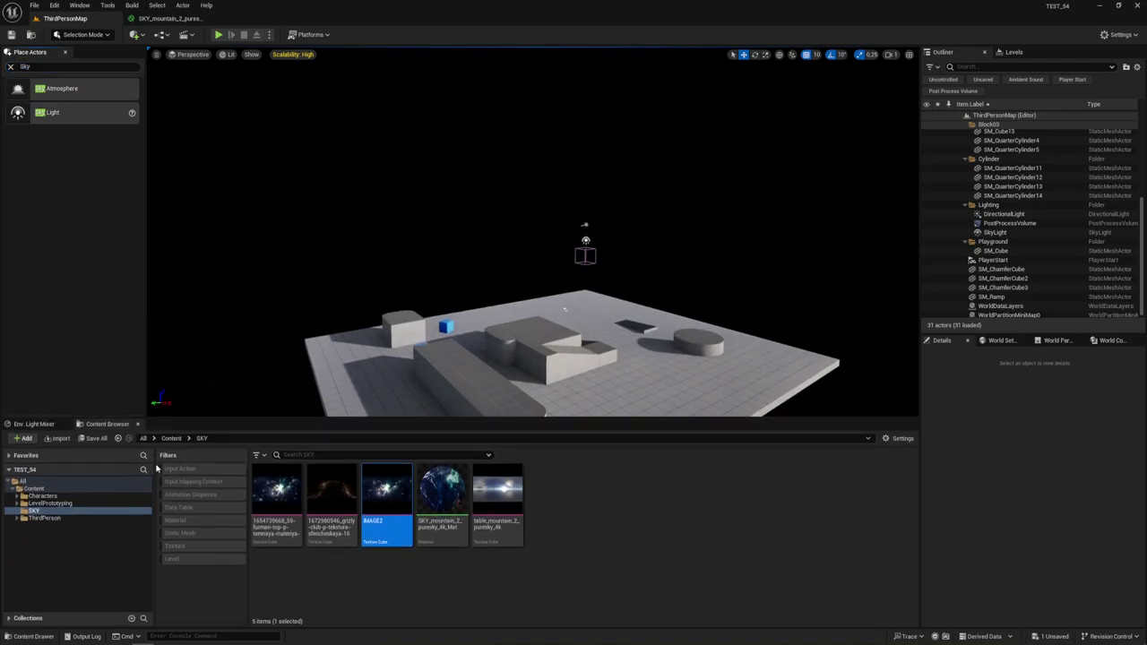
click(903, 439)
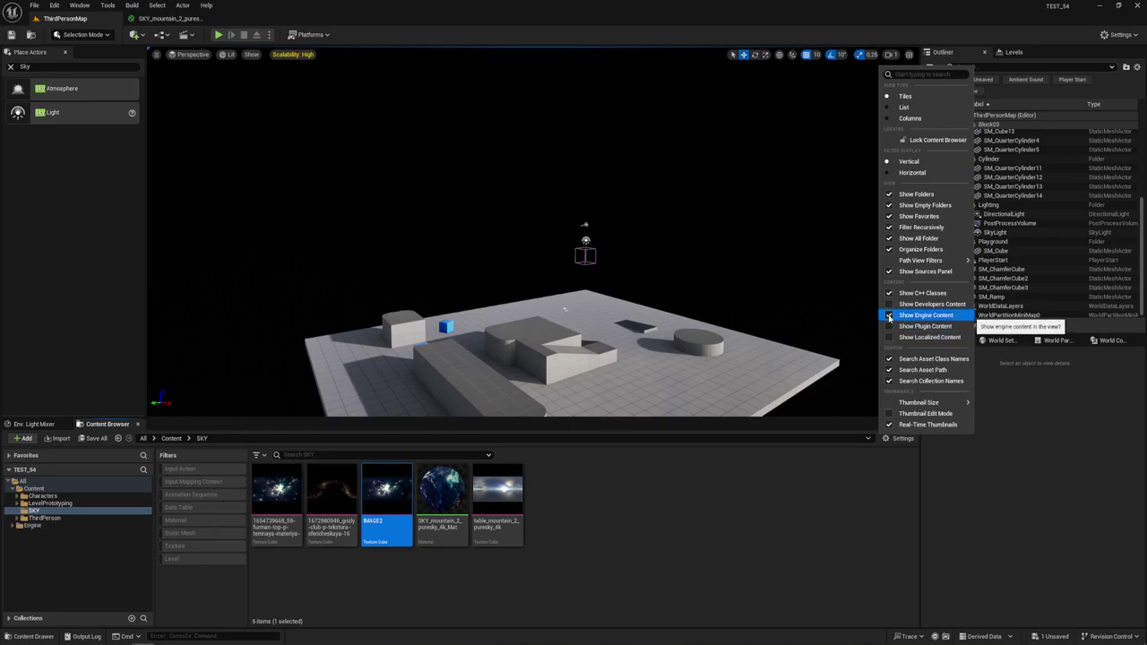
click(888, 315)
click(13, 527)
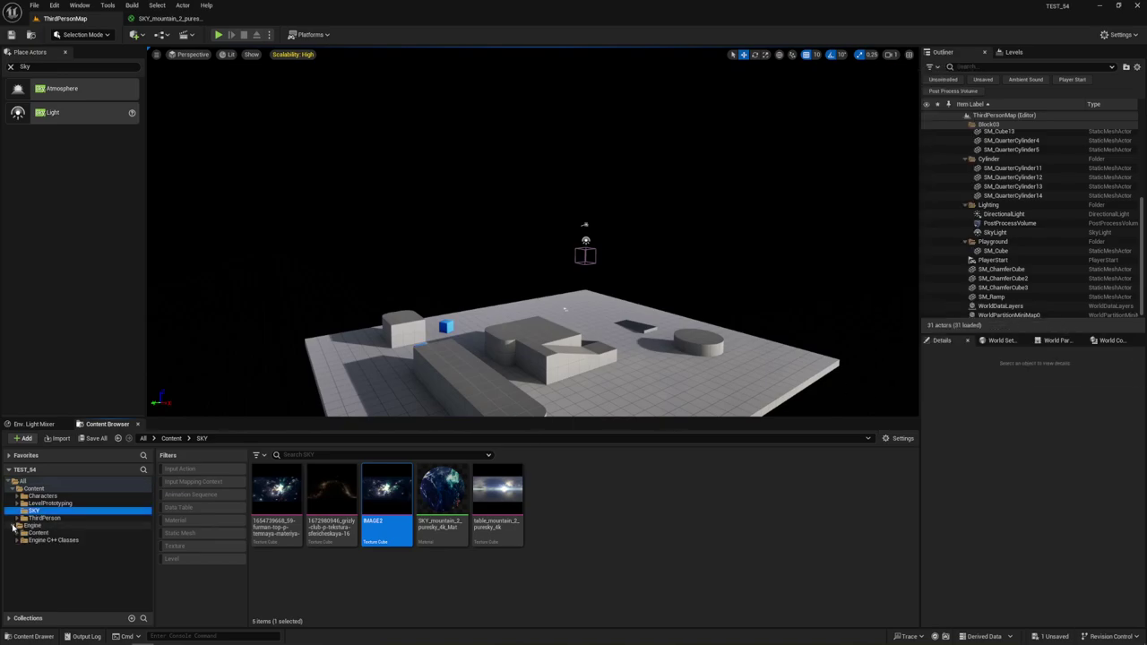
click(31, 526)
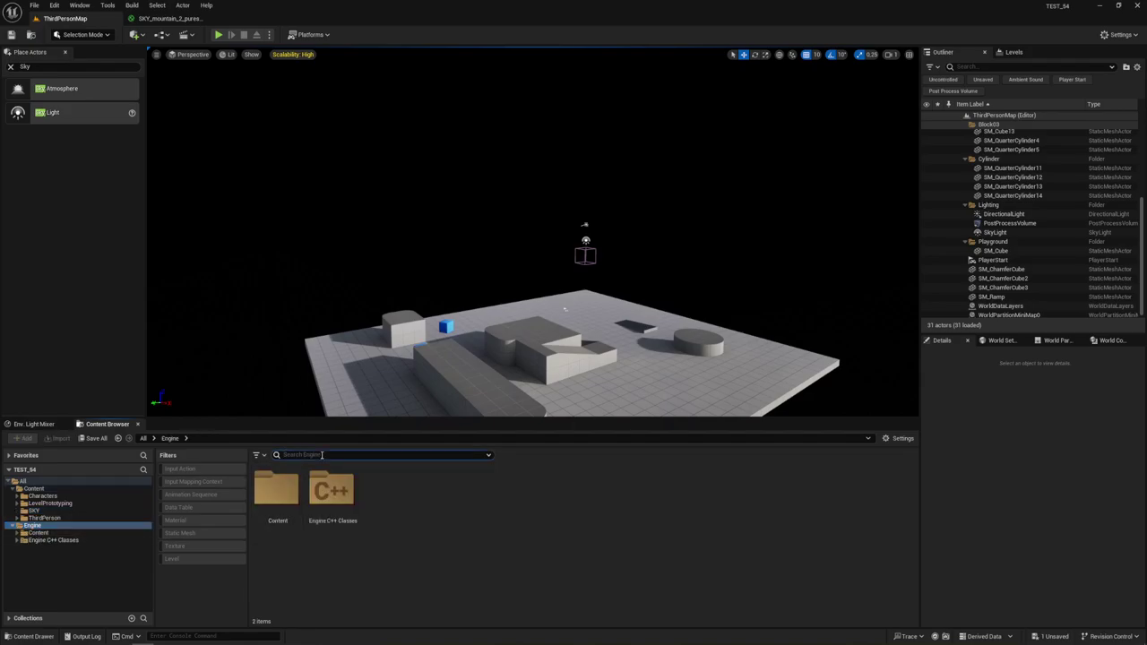
text(SKY)
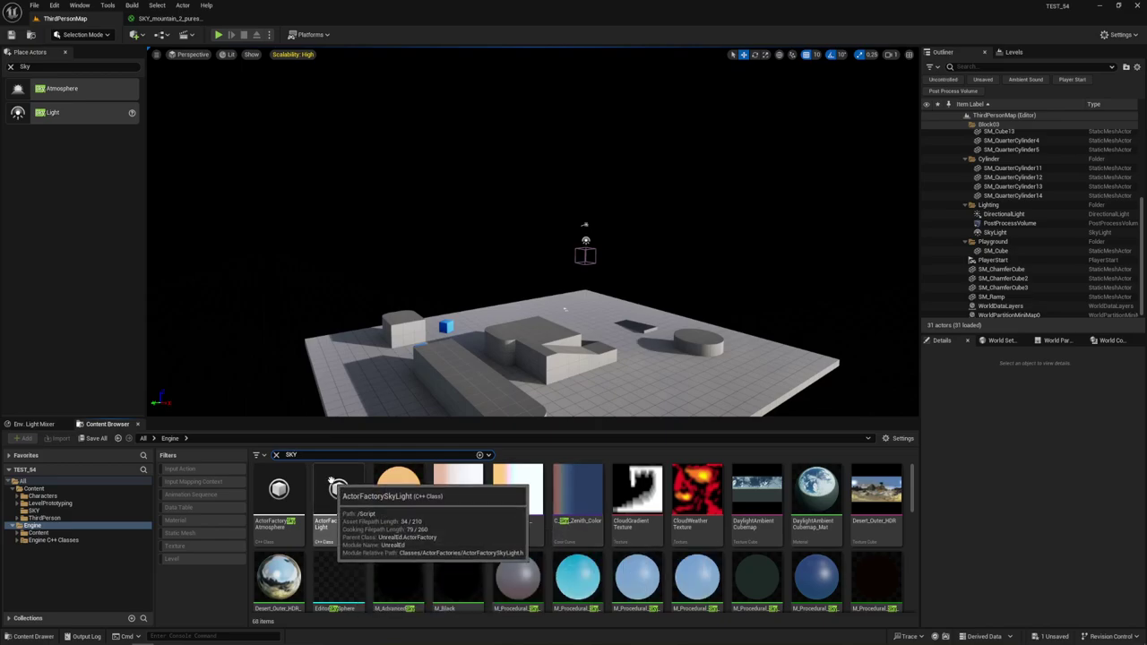
scroll(636, 546, down, 1)
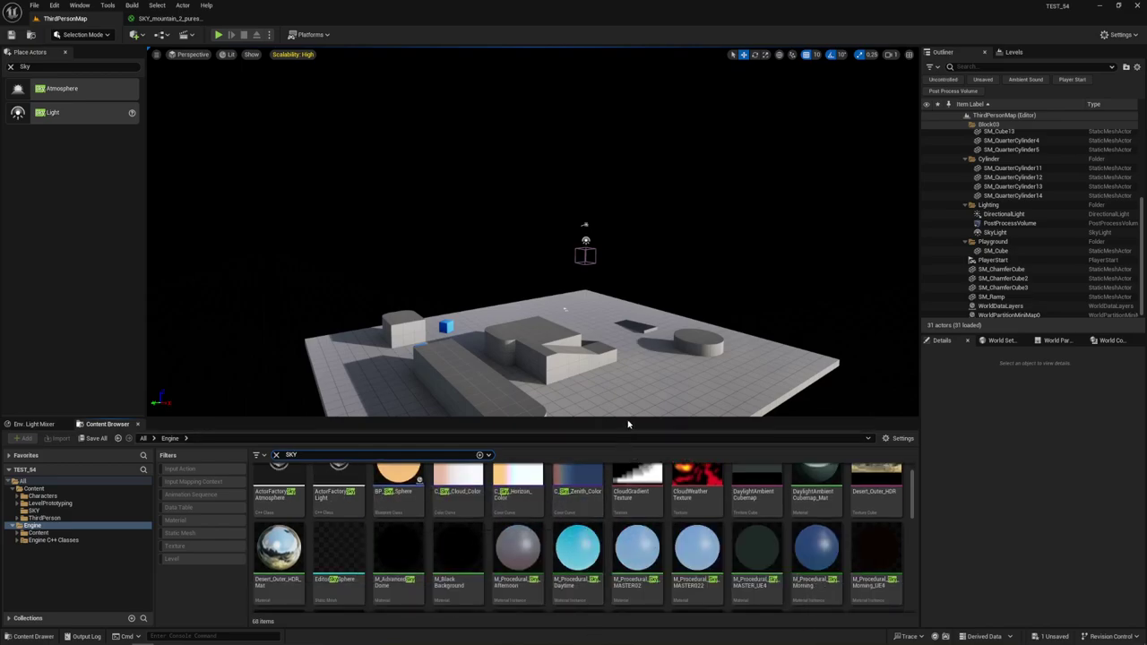
drag(628, 423, 632, 339)
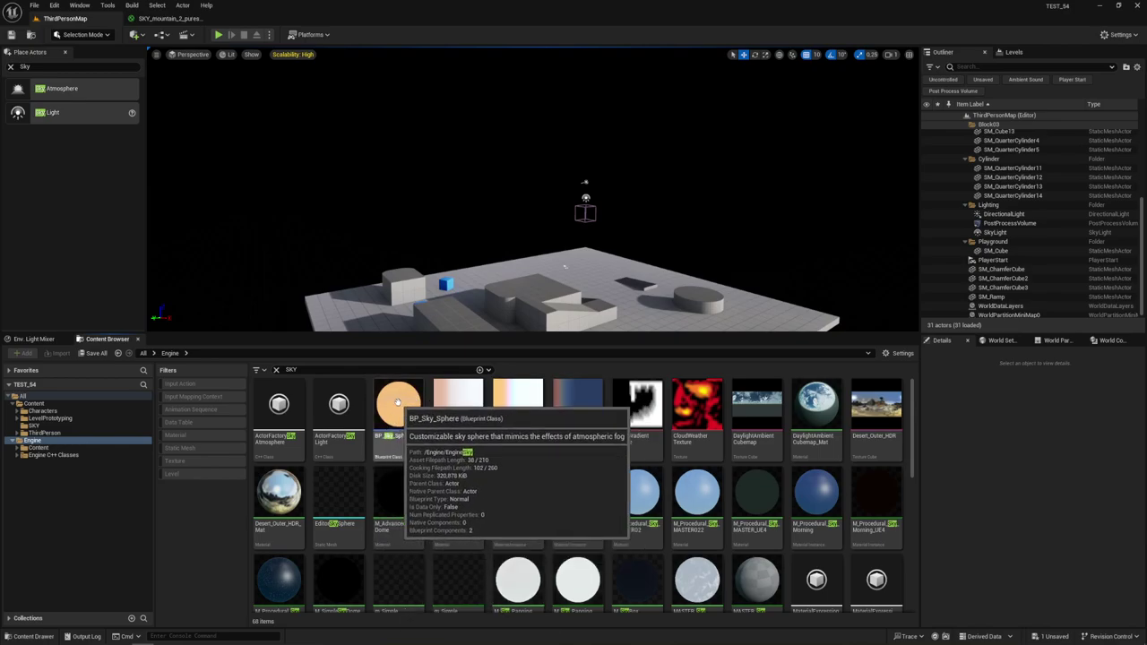
drag(397, 402, 489, 250)
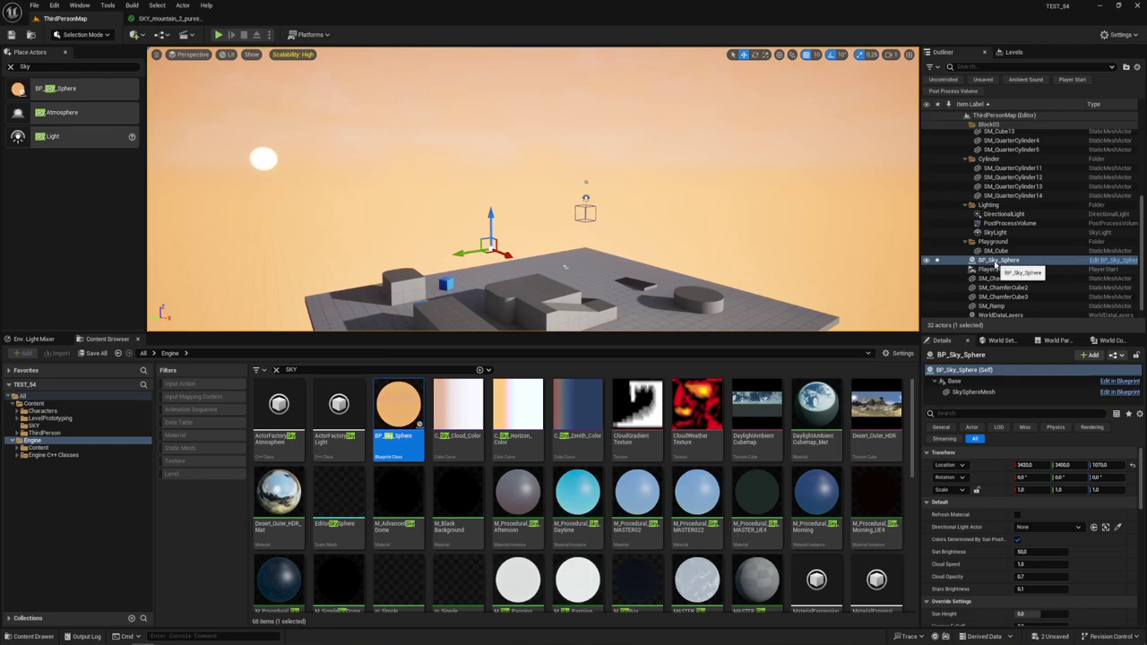
right_drag(554, 243, 536, 244)
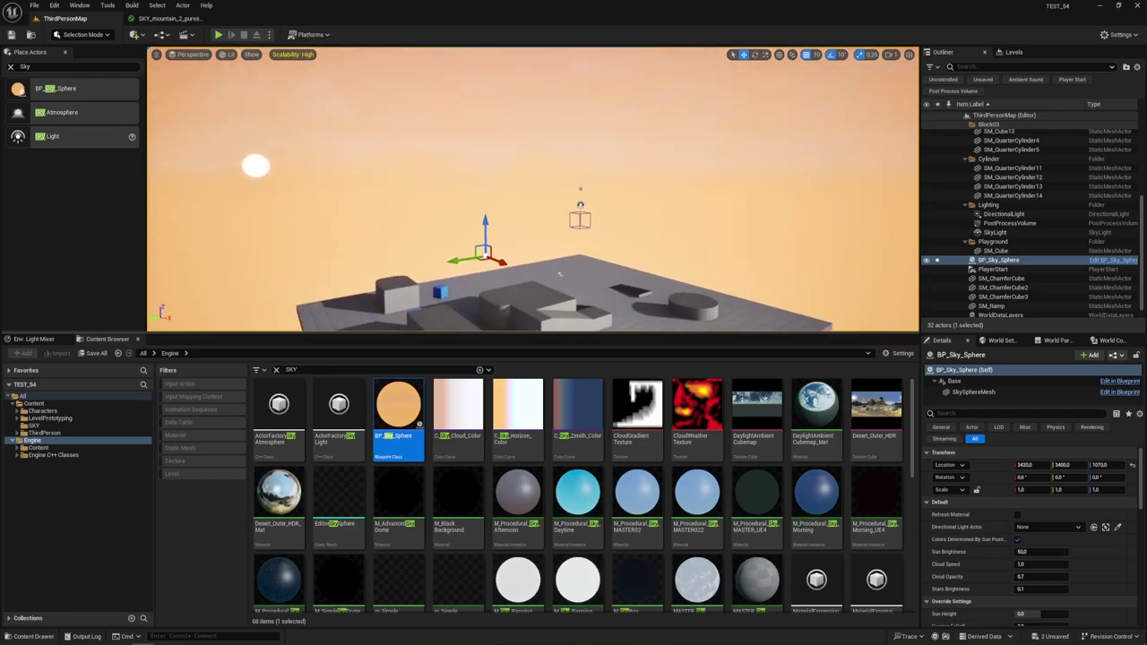
click(1031, 269)
click(1003, 260)
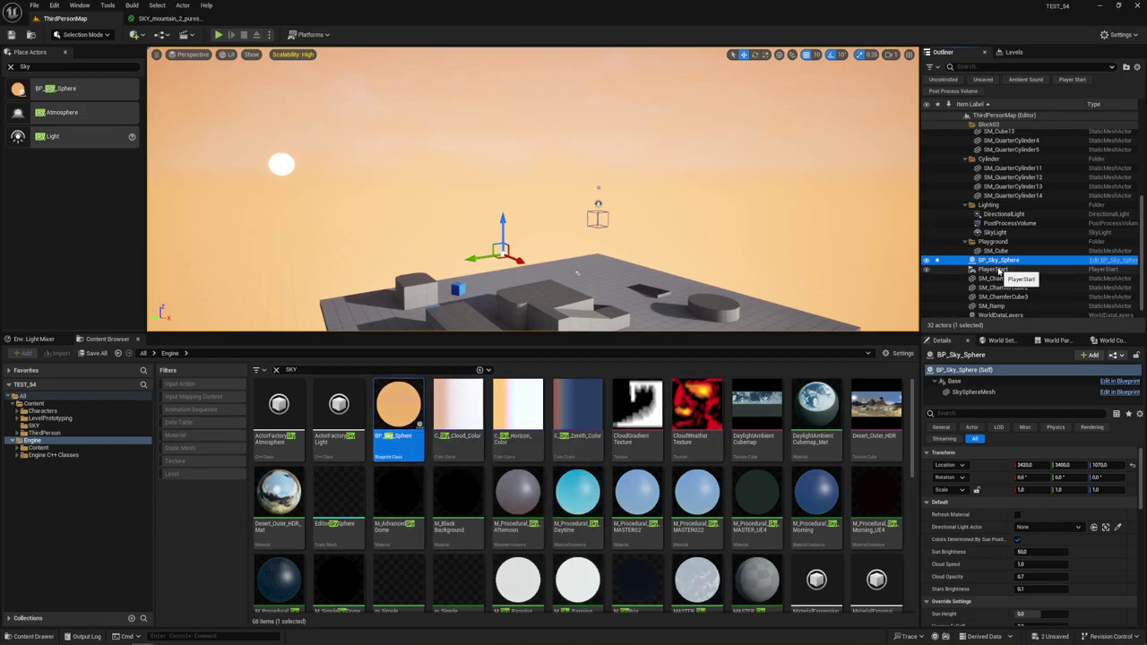
key(Delete)
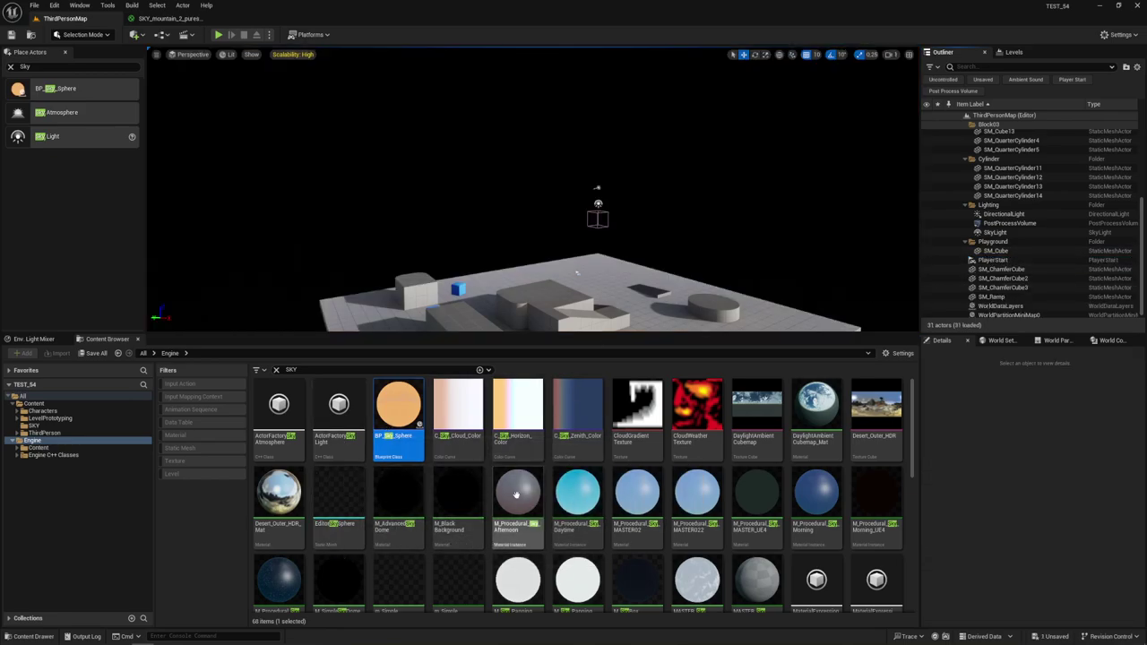
Filter to Static Mesh and drop the engine's SM_SkySphere into the level, focusing on it.
scroll(484, 502, down, 1)
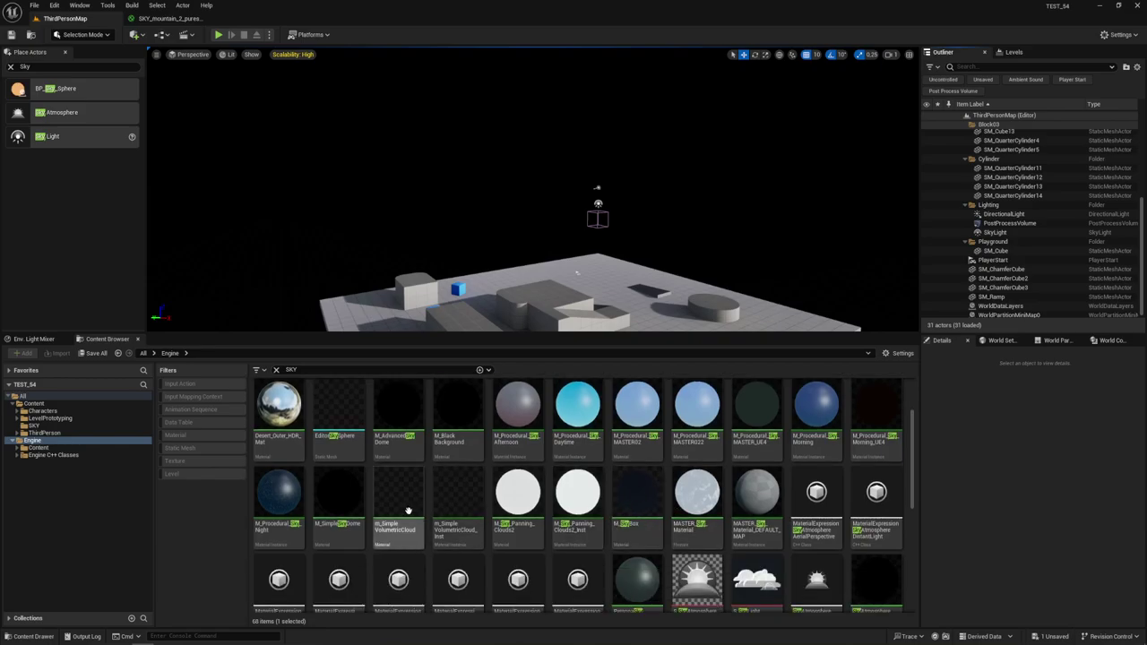
scroll(407, 511, down, 1)
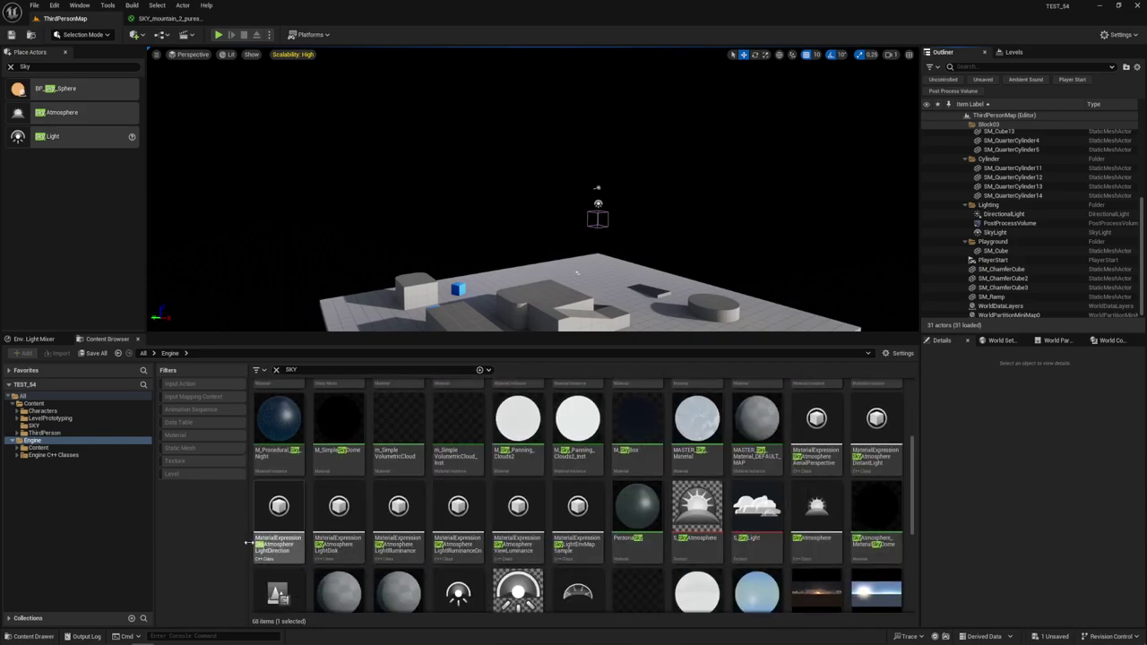
click(190, 449)
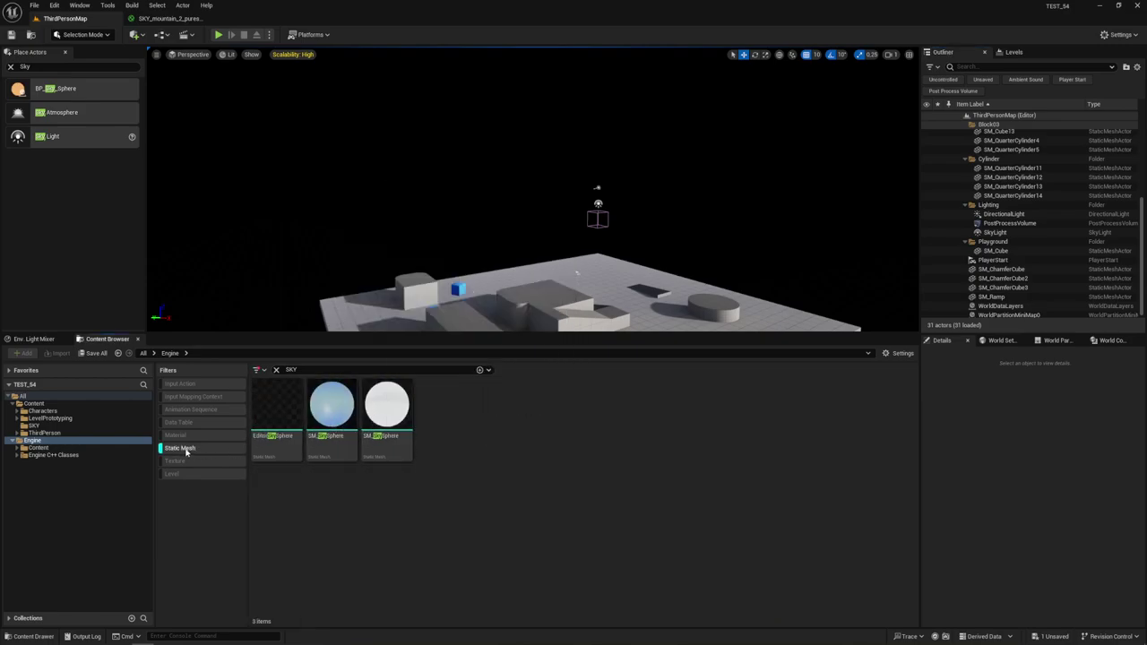
mouse_move(341, 414)
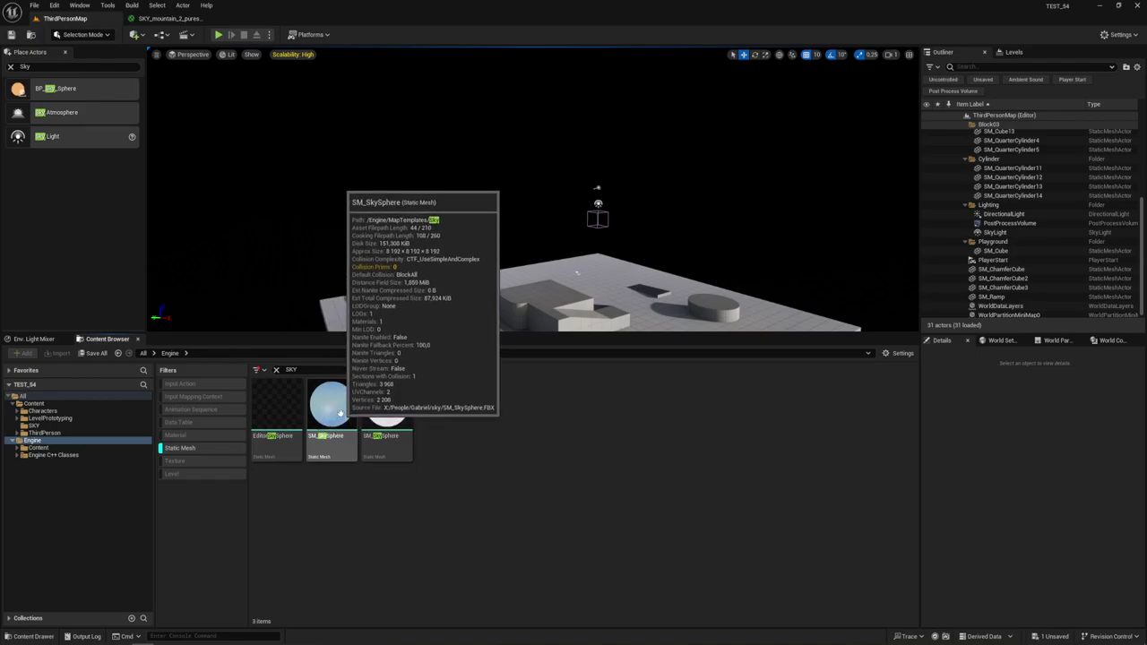
mouse_move(386, 430)
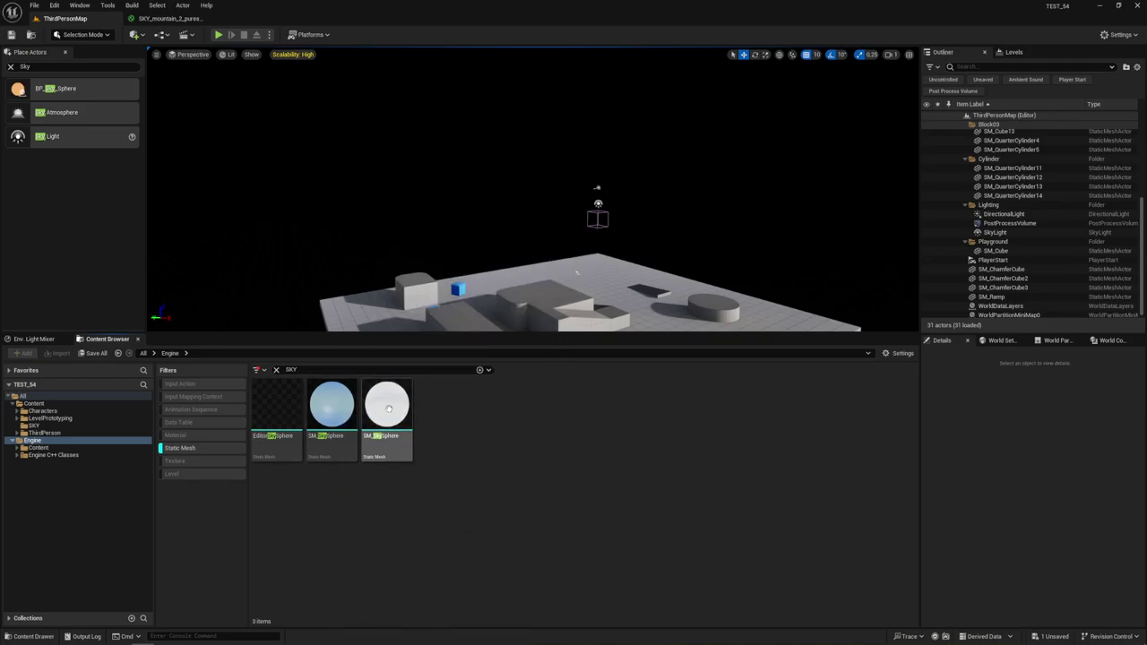
drag(332, 408, 551, 260)
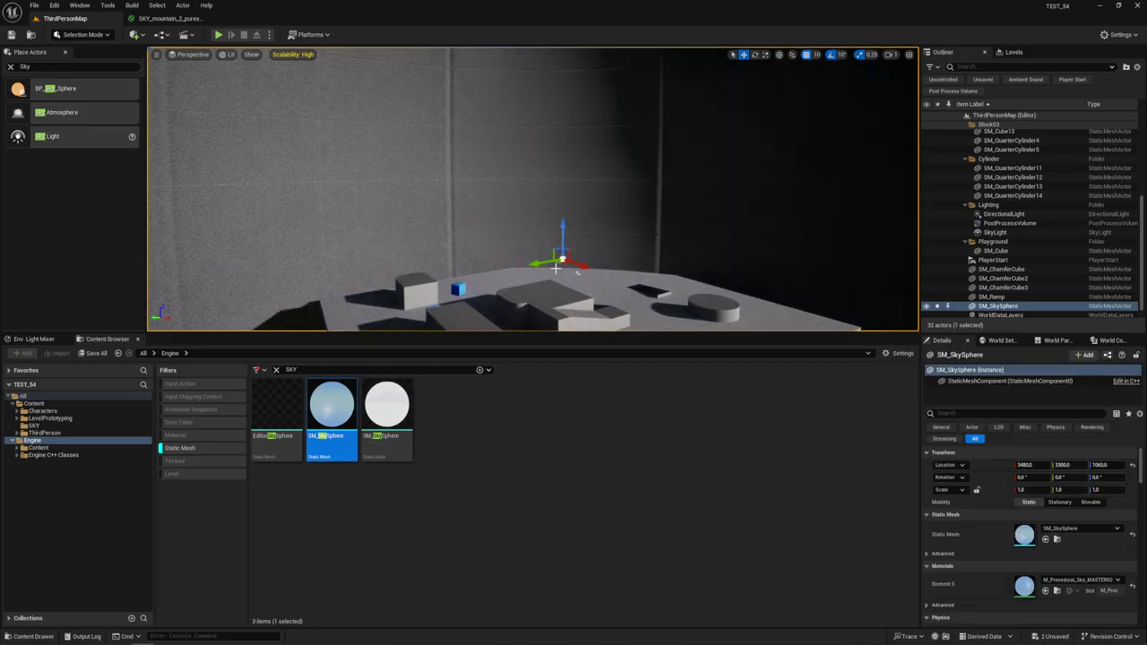
key(f)
right_drag(790, 137, 562, 266)
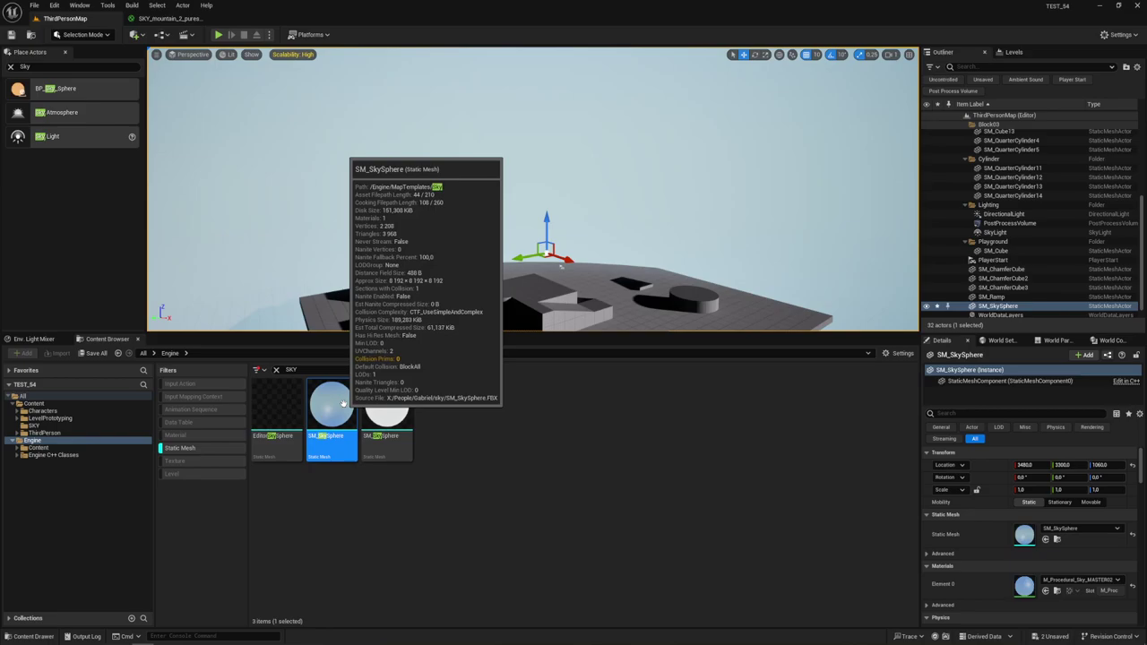
In the cleared SKY folder, drag SKY_mountain_2_puresky_4k_Mat onto the sky sphere's material slot.
mouse_move(339, 442)
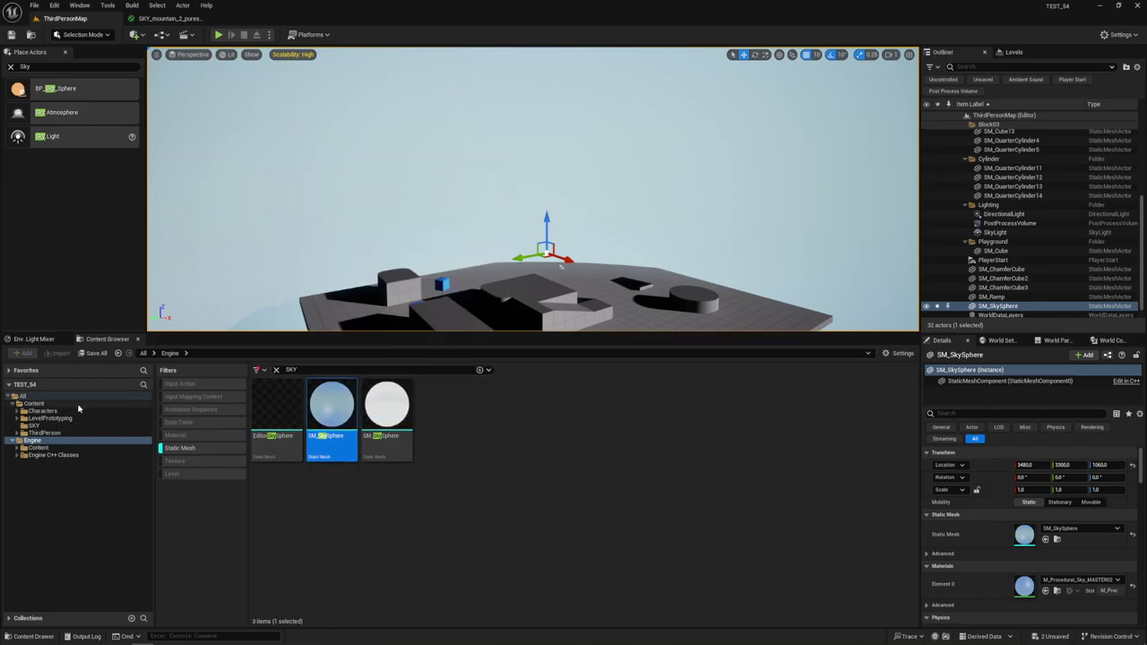
click(34, 426)
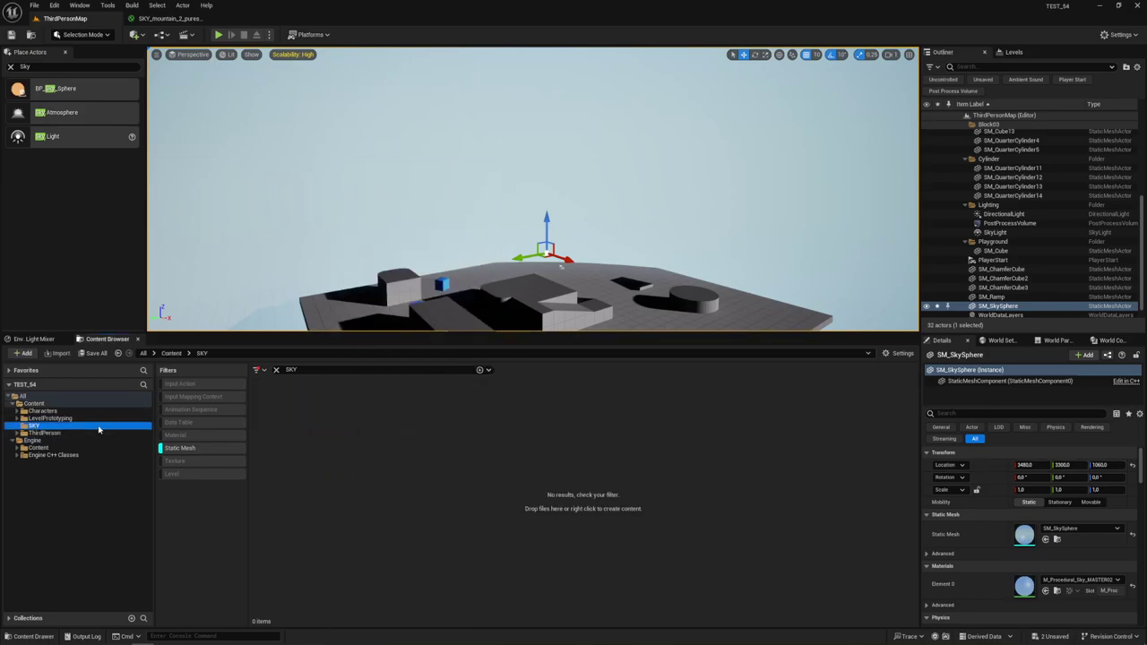
click(175, 449)
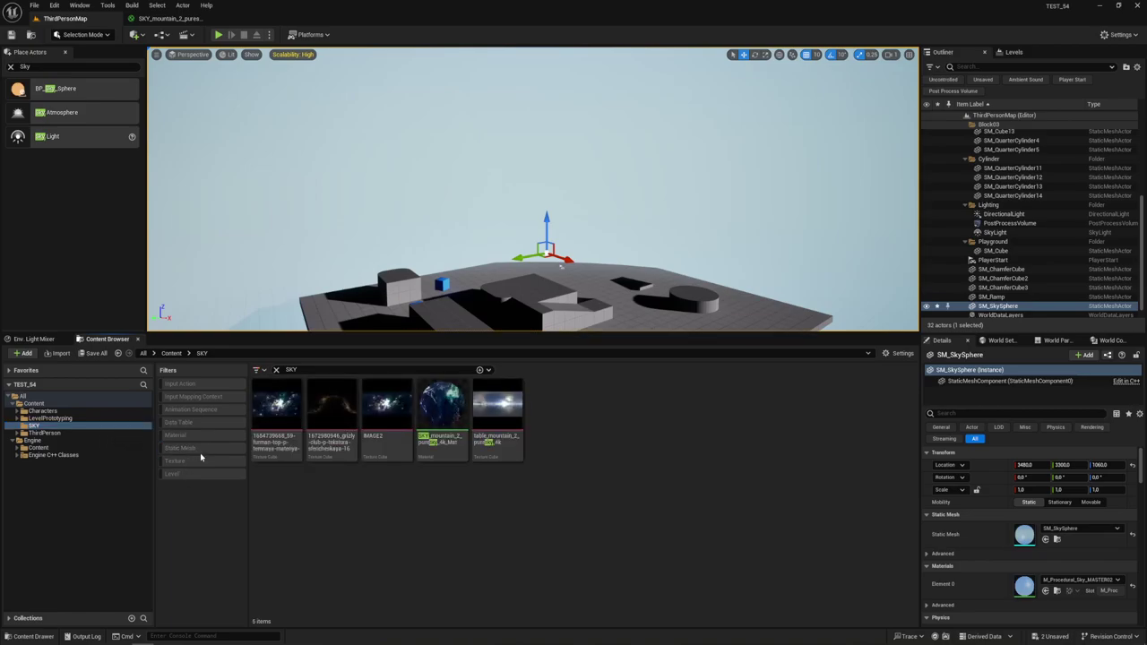
mouse_move(439, 400)
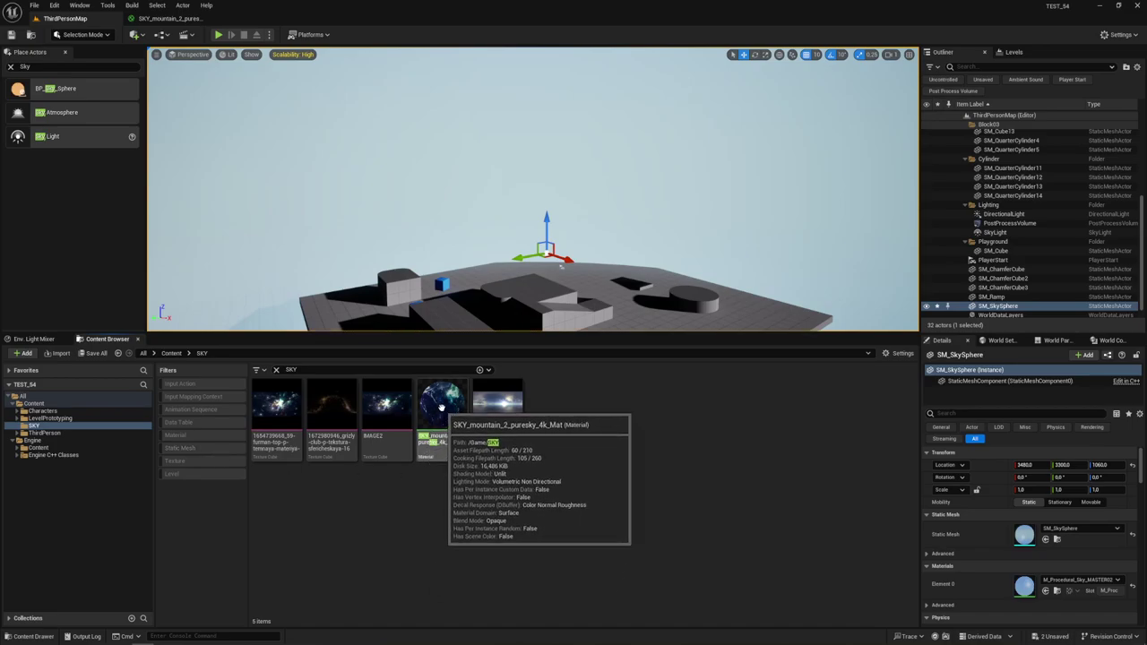
click(439, 400)
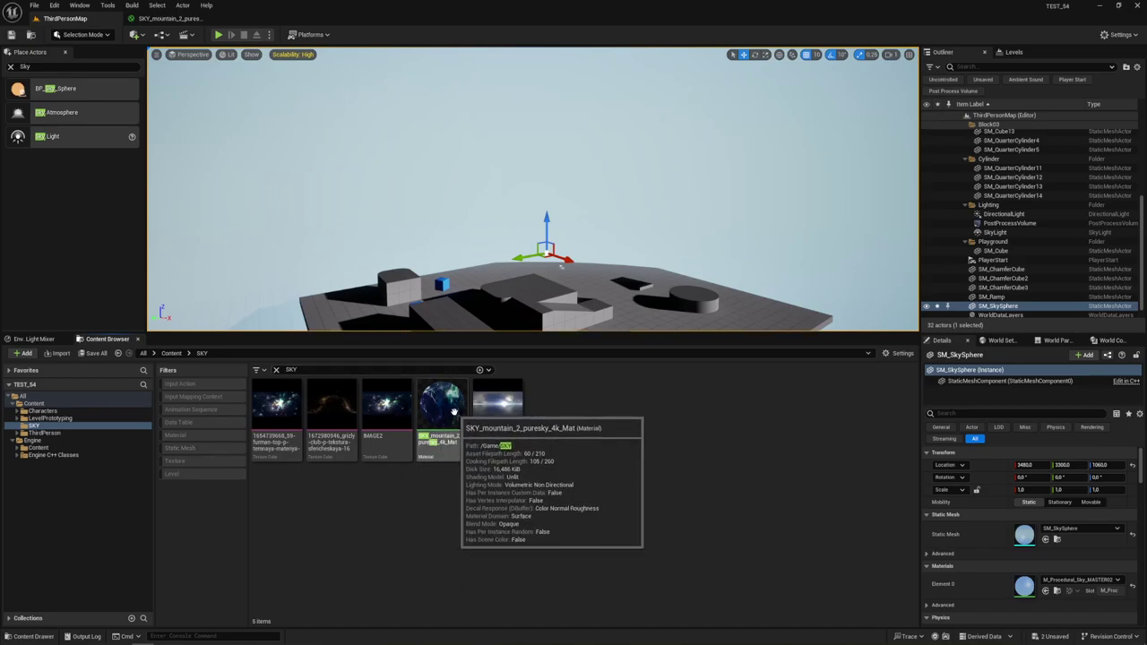
mouse_move(439, 399)
mouse_down()
mouse_move(589, 216)
mouse_move(1028, 589)
mouse_up()
Look around the level under the nebula sky, then delete SM_SkySphere again.
right_drag(703, 295, 703, 295)
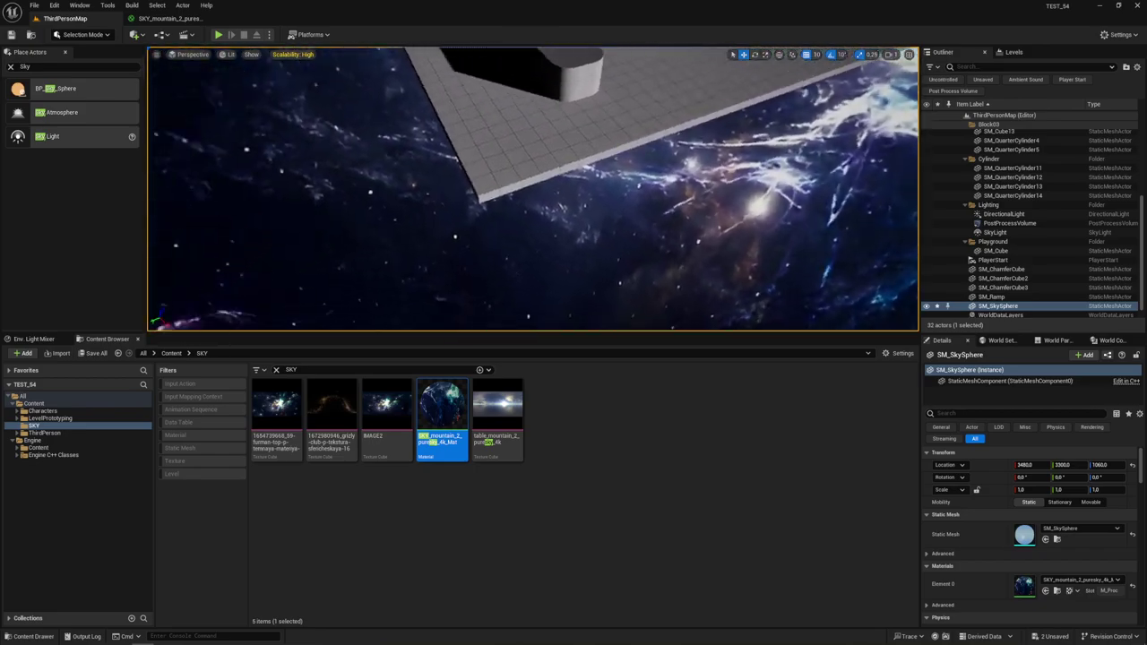
right_drag(700, 141, 699, 141)
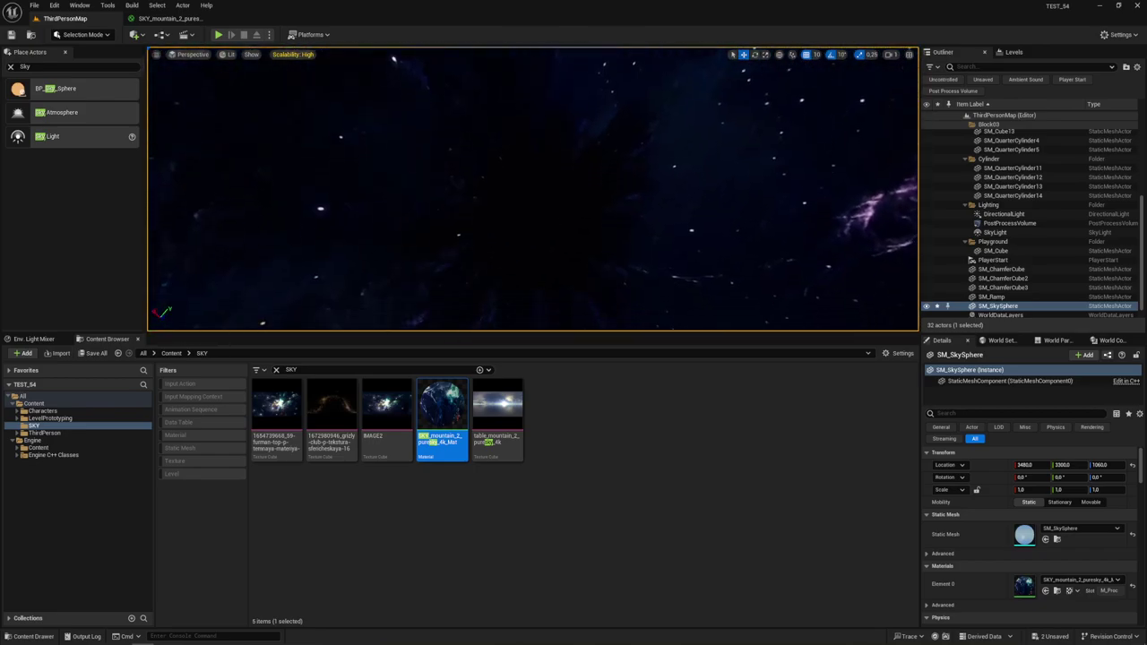
mouse_move(579, 117)
right_down()
mouse_move(538, 190)
mouse_move(599, 153)
right_up()
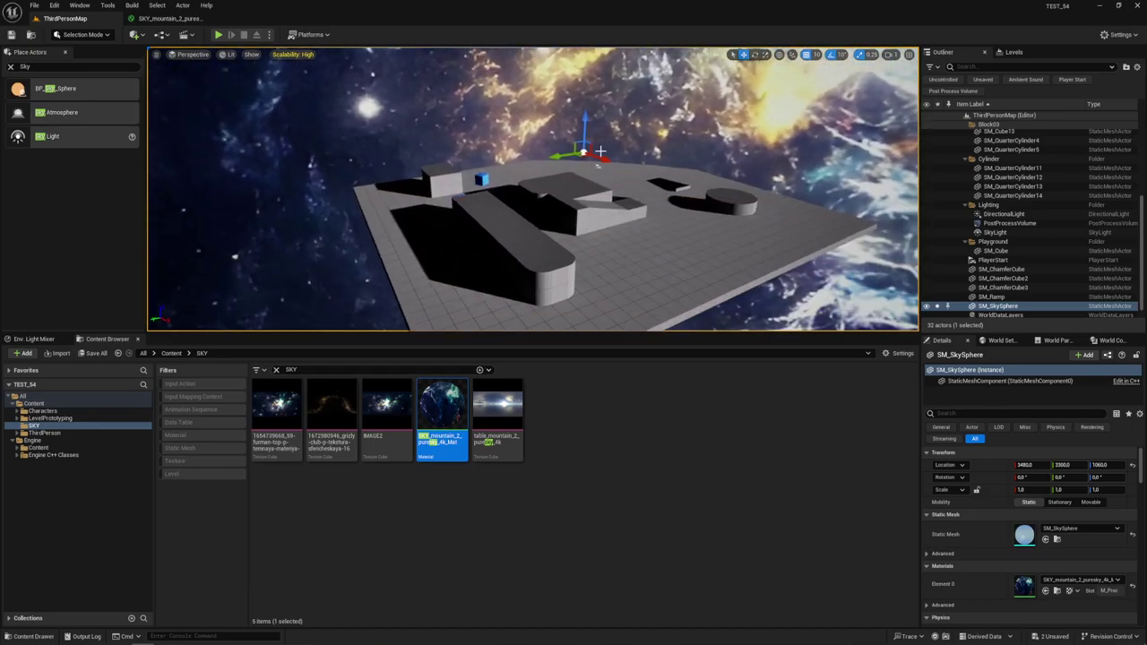
right_drag(625, 220, 625, 220)
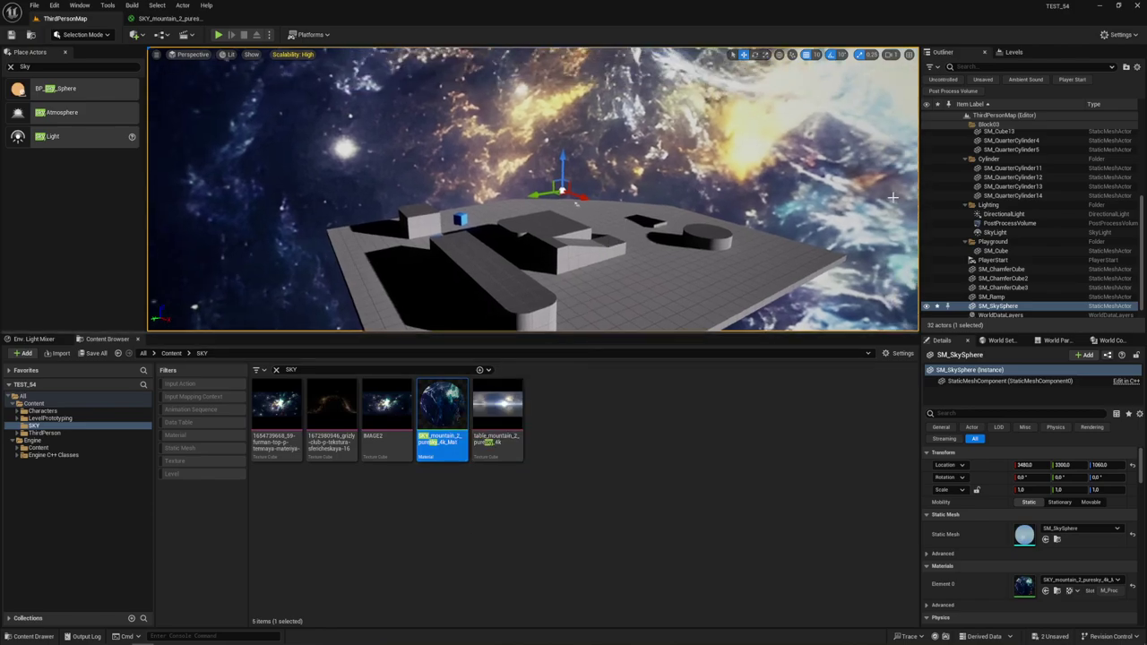
scroll(1013, 269, down, 1)
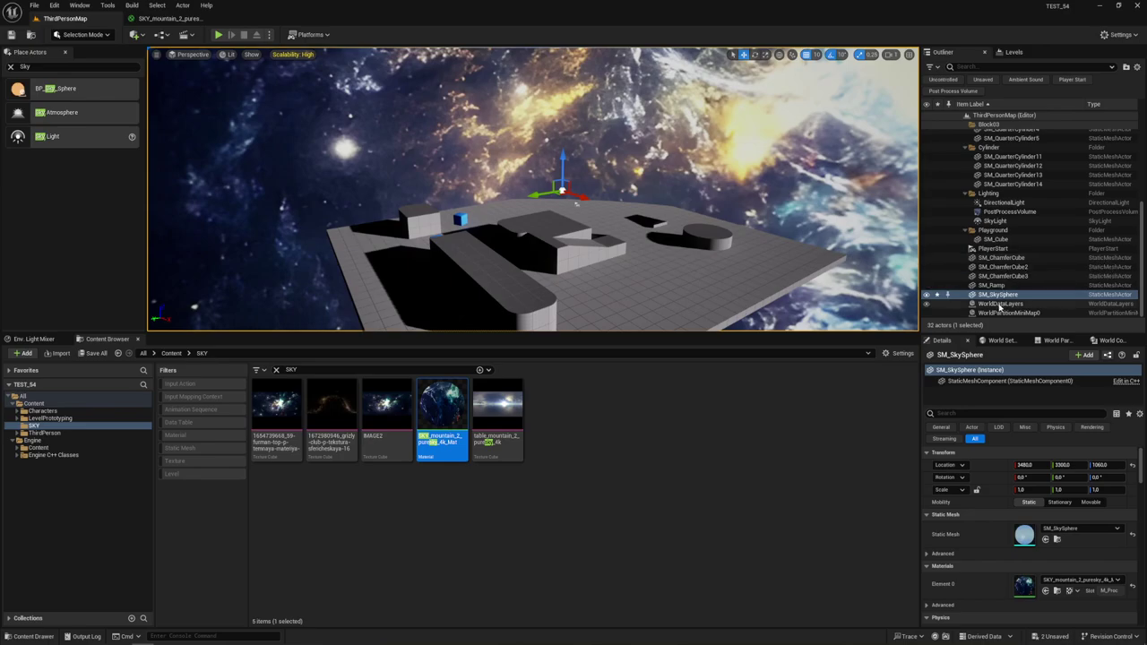
key(Delete)
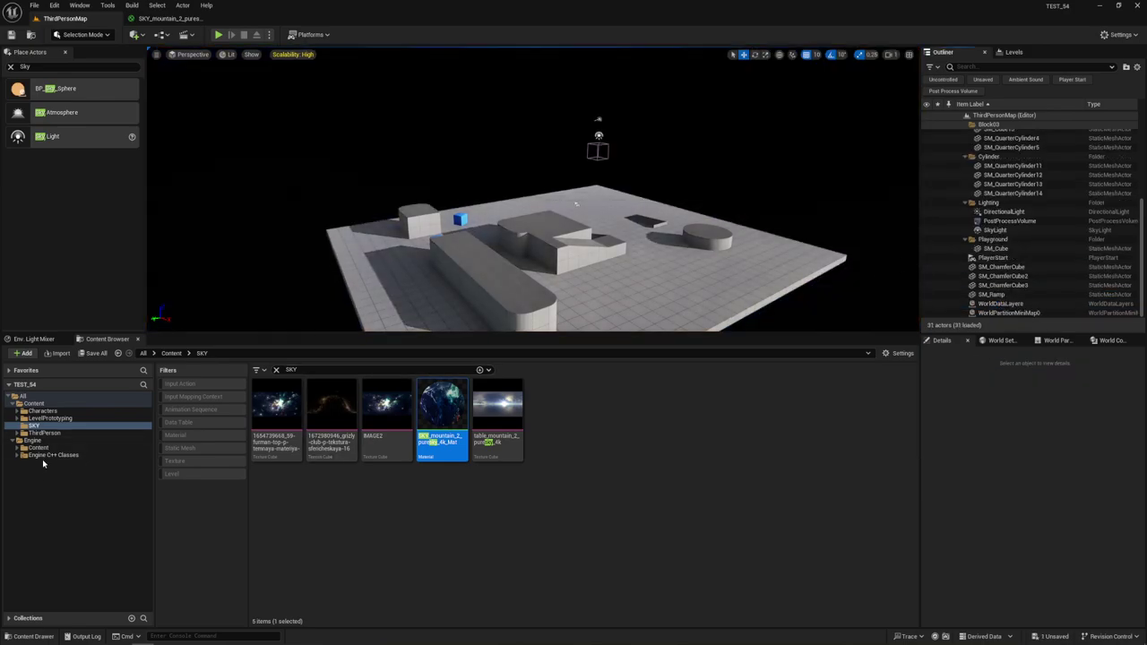
Drag the engine's BP_Sky_Sphere into the level and inspect its SkySphereMesh component.
click(33, 440)
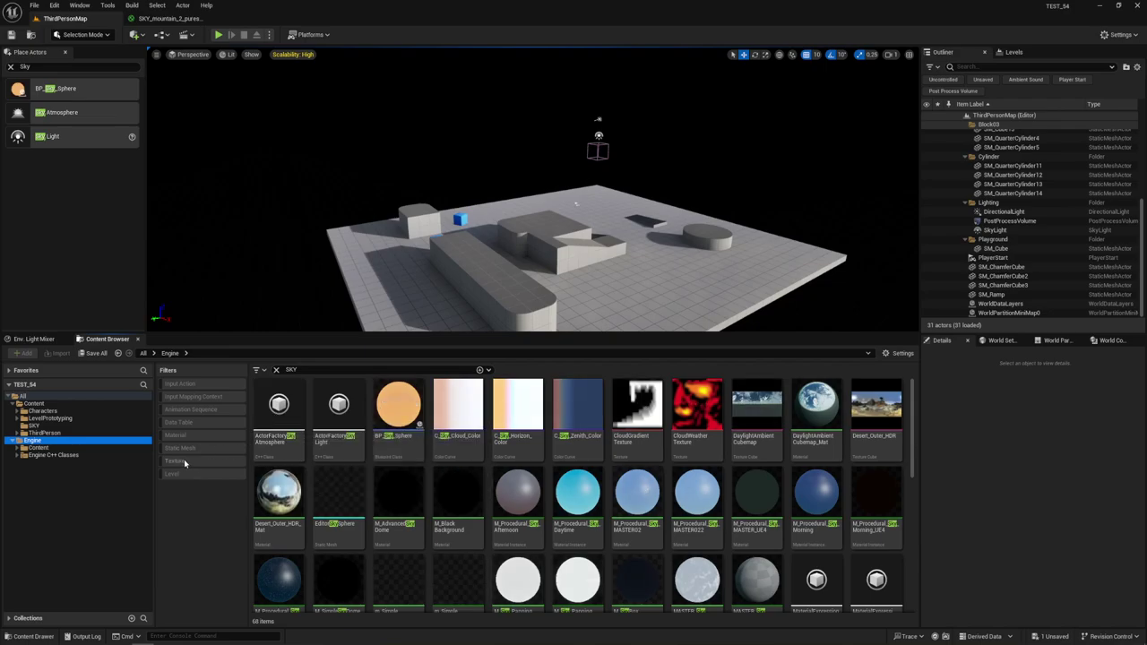
drag(398, 405, 596, 207)
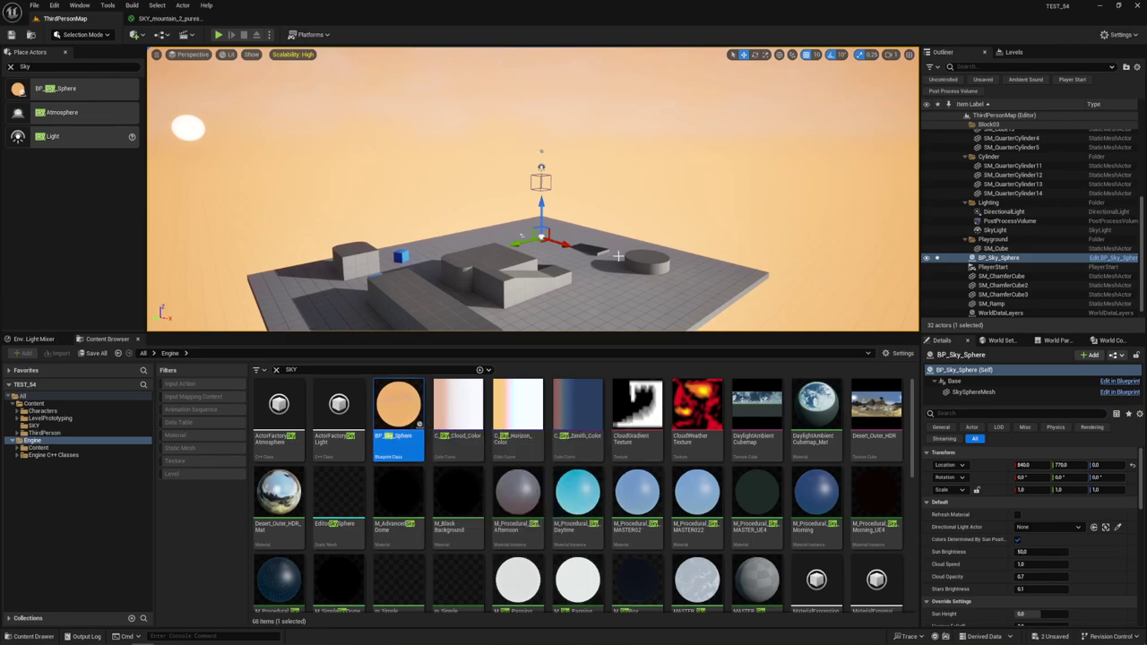
mouse_move(615, 256)
right_down()
mouse_move(663, 179)
mouse_move(556, 224)
mouse_move(628, 265)
mouse_move(556, 224)
right_up()
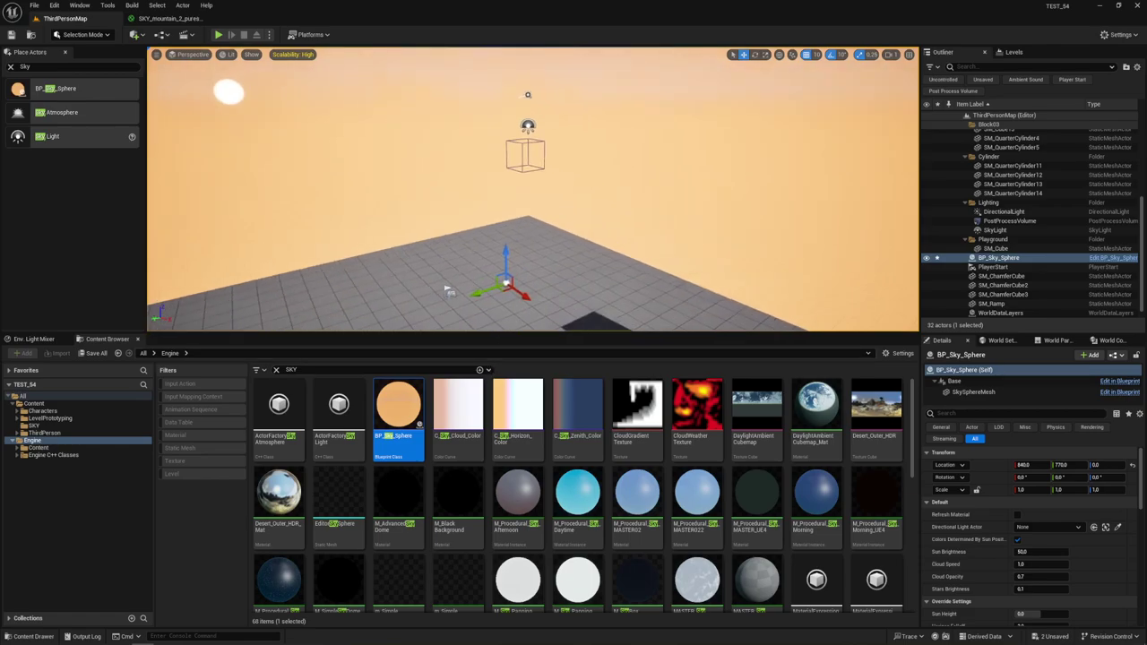
click(968, 394)
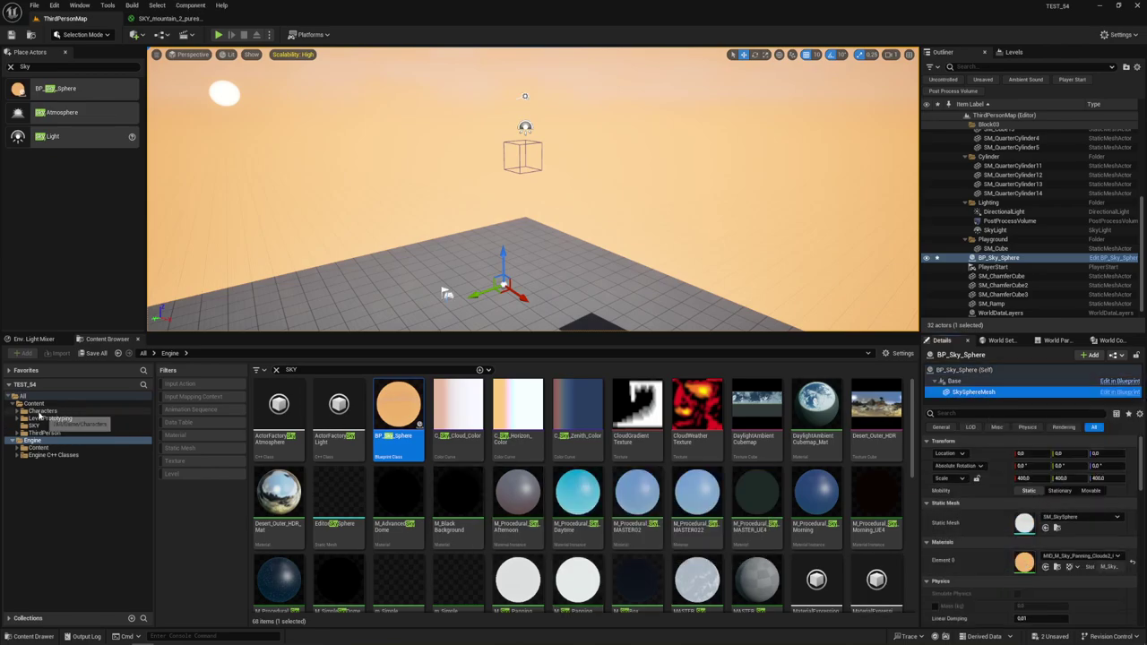
click(36, 426)
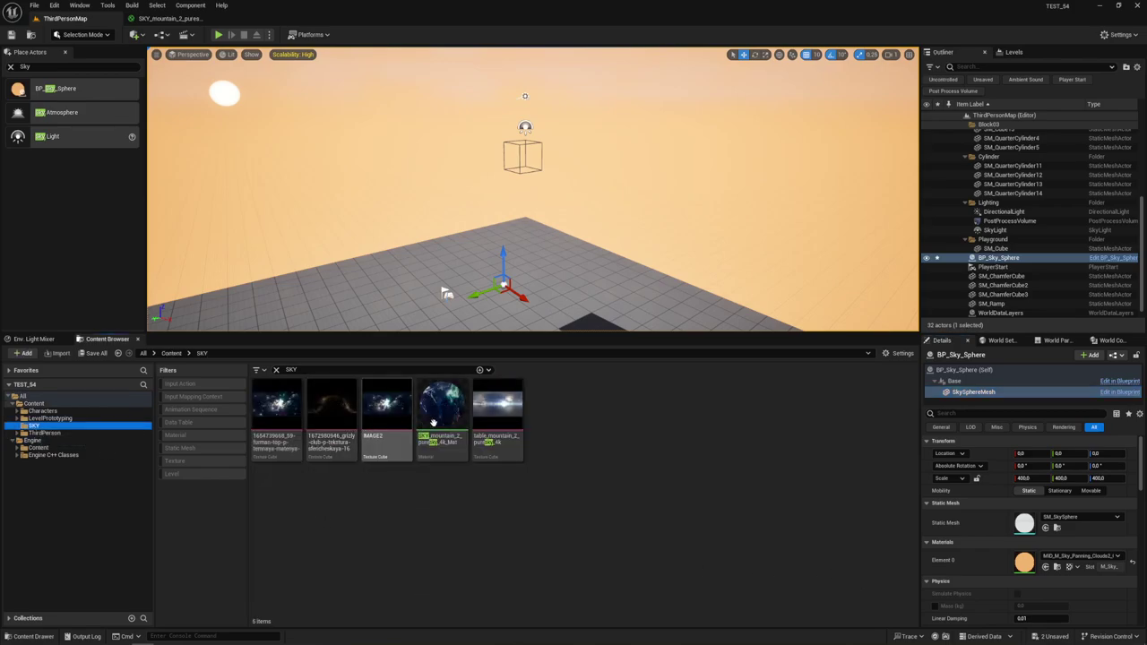
Drop the nebula material onto the sky mesh's Element 0 and select the engine's BP_Sky_Sphere asset.
drag(442, 412, 1026, 563)
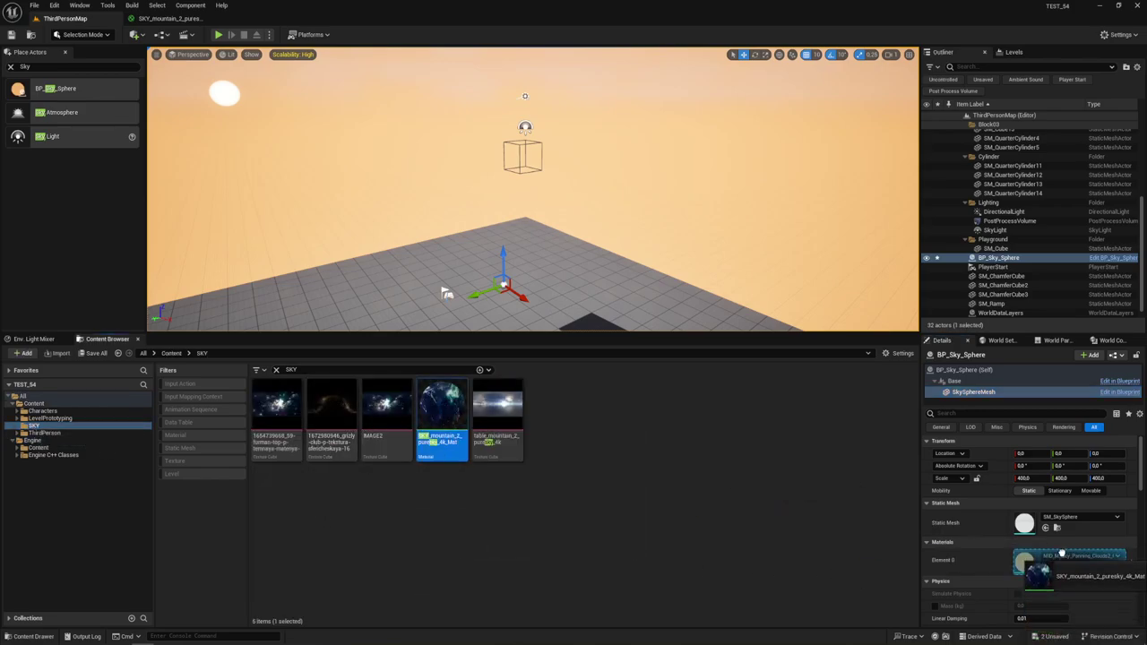
drag(1026, 562, 1030, 565)
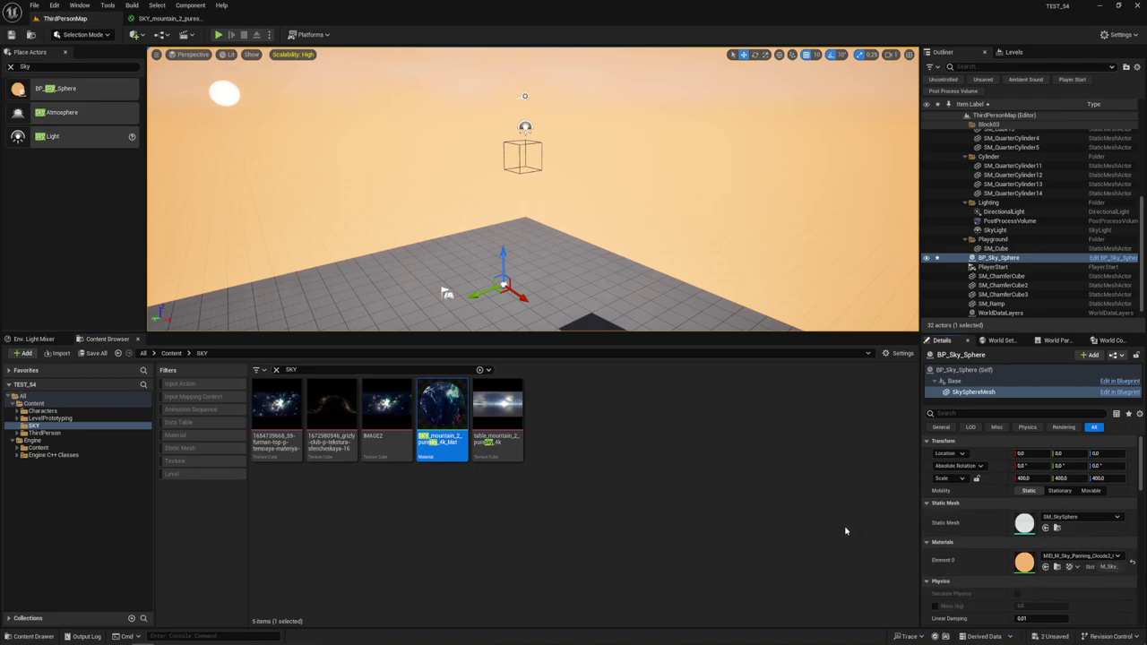
click(32, 440)
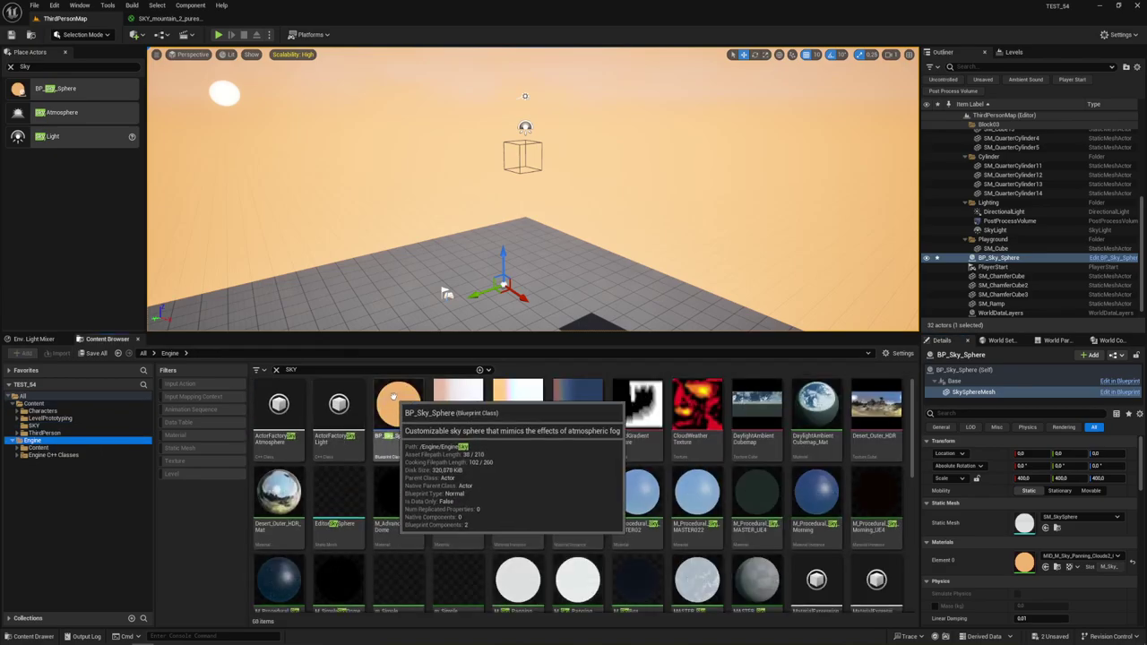
click(408, 407)
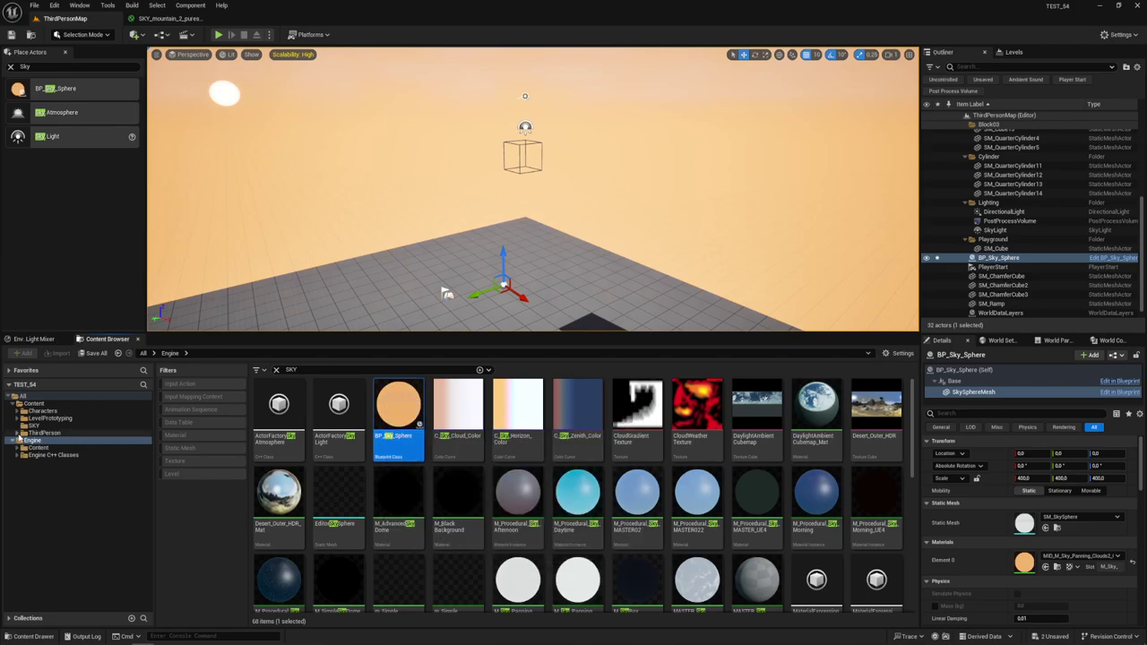
right_click(382, 418)
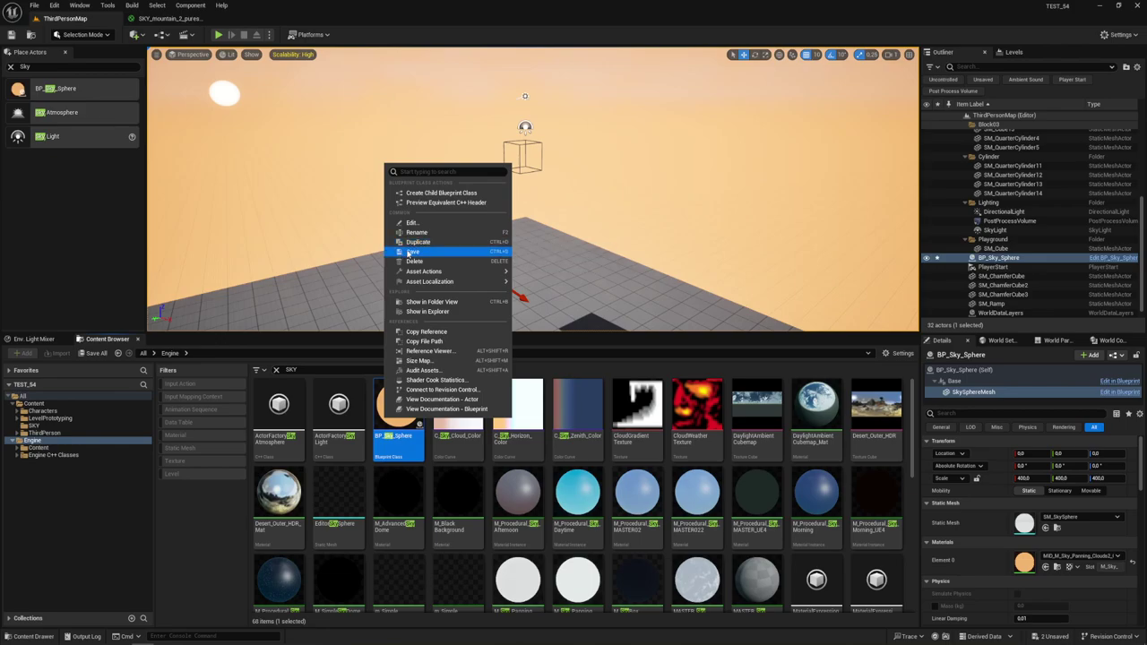
click(392, 417)
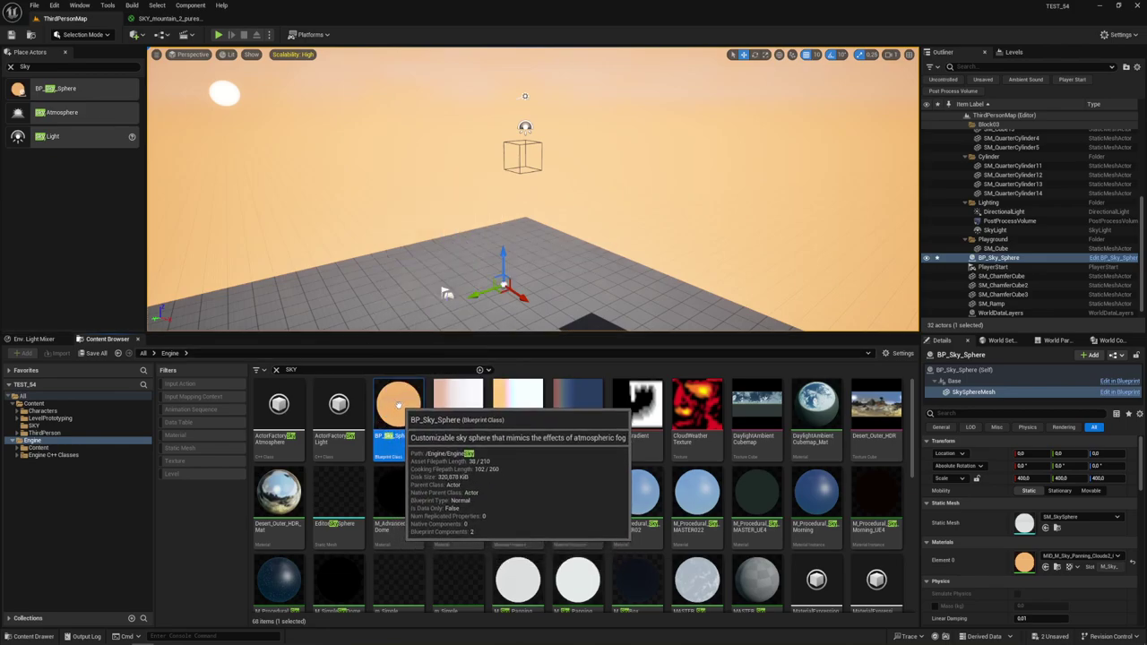
Copy BP_Sky_Sphere into the SKY folder and delete the placed sky sphere from the level.
drag(392, 417, 40, 429)
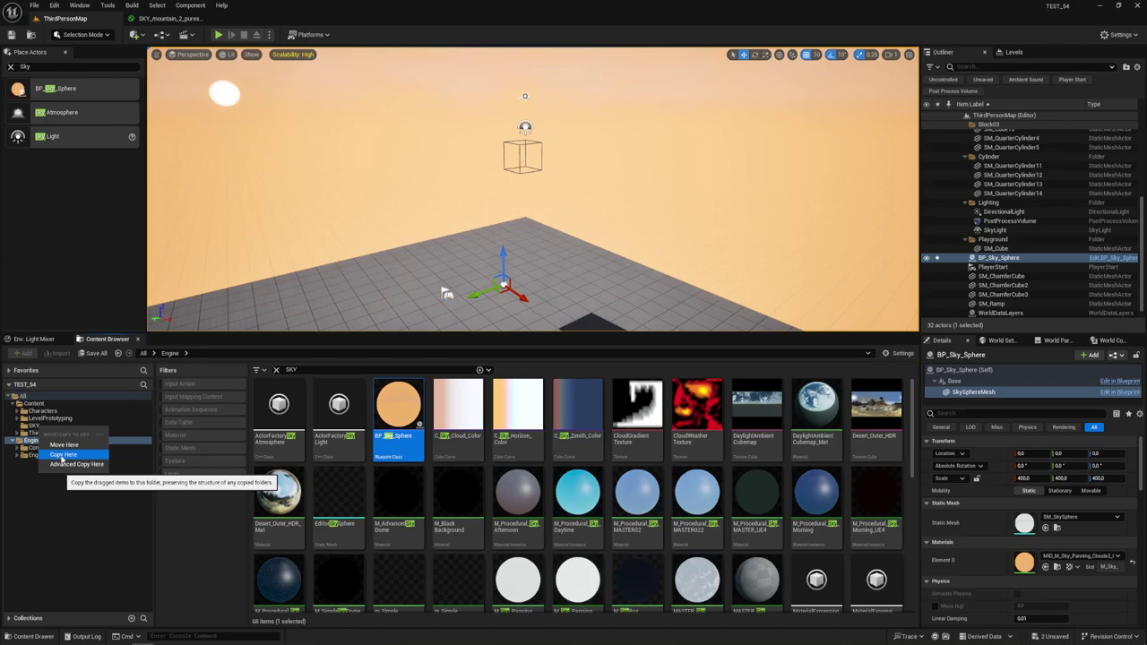
click(62, 454)
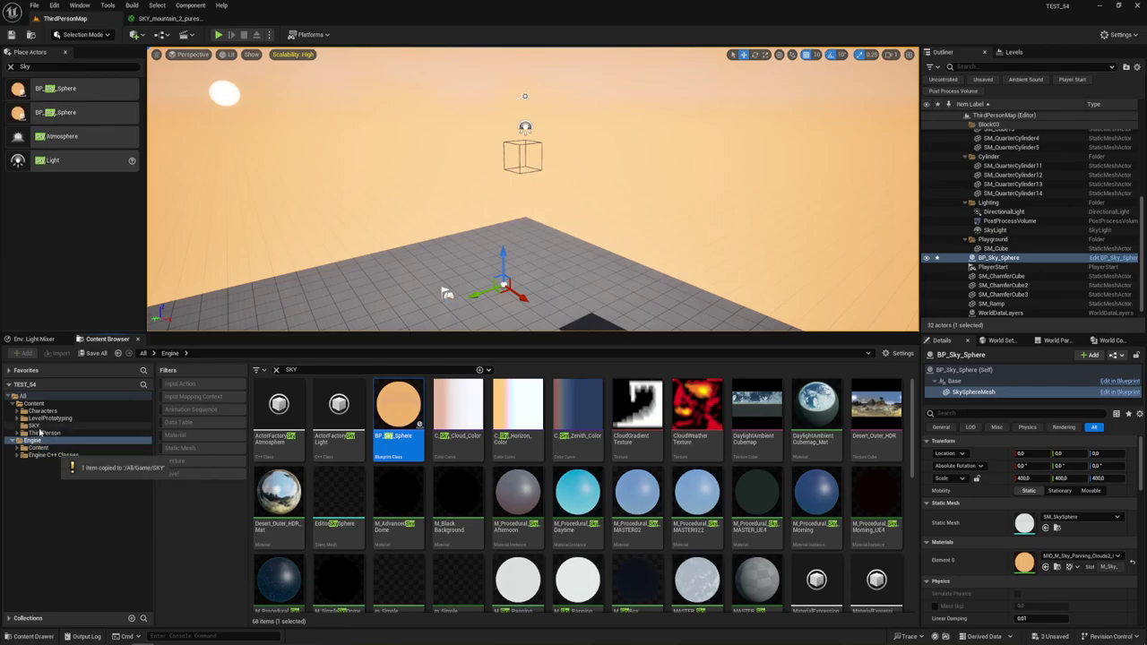
click(36, 427)
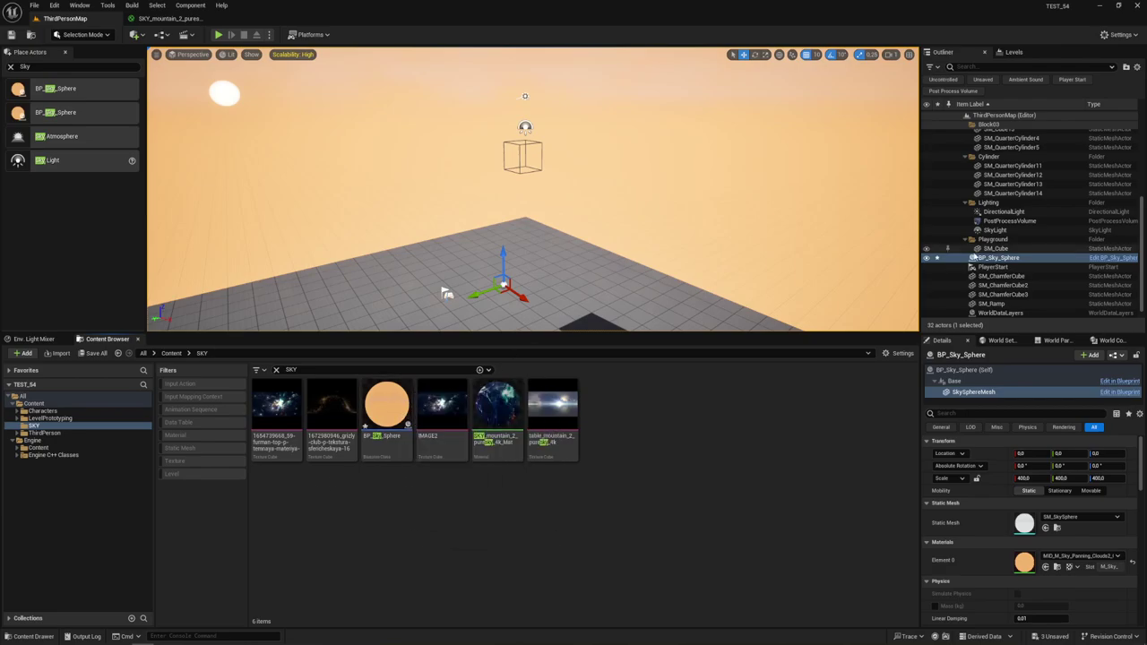
key(Delete)
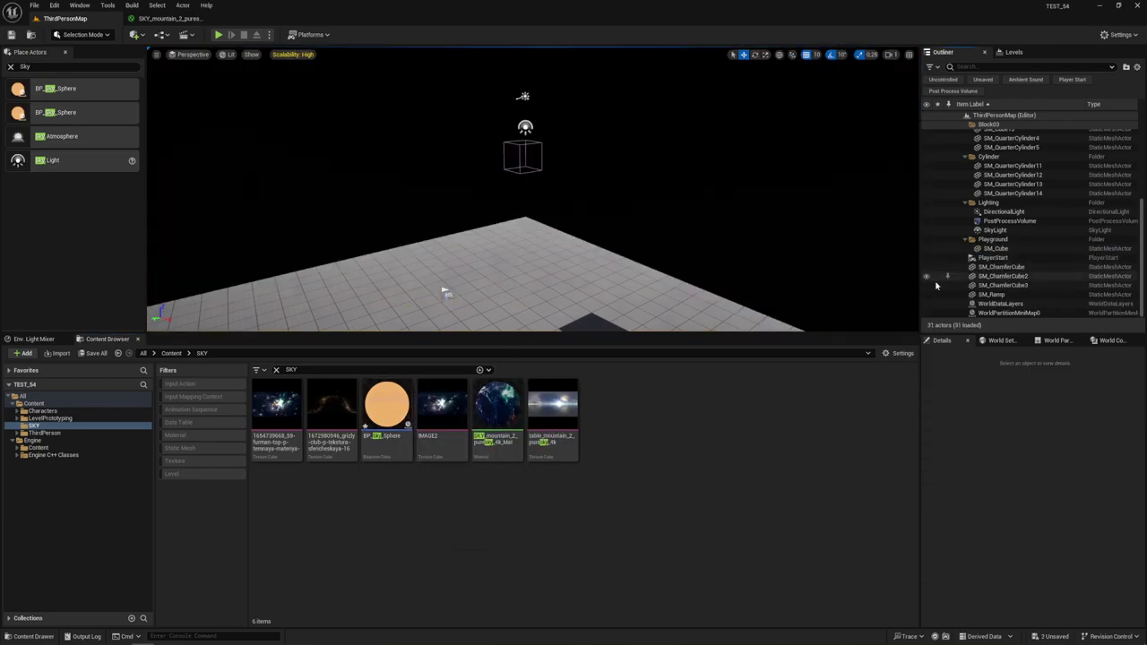
Place the copied BP_Sky_Sphere in the level and select its construction script nodes.
drag(390, 412, 539, 246)
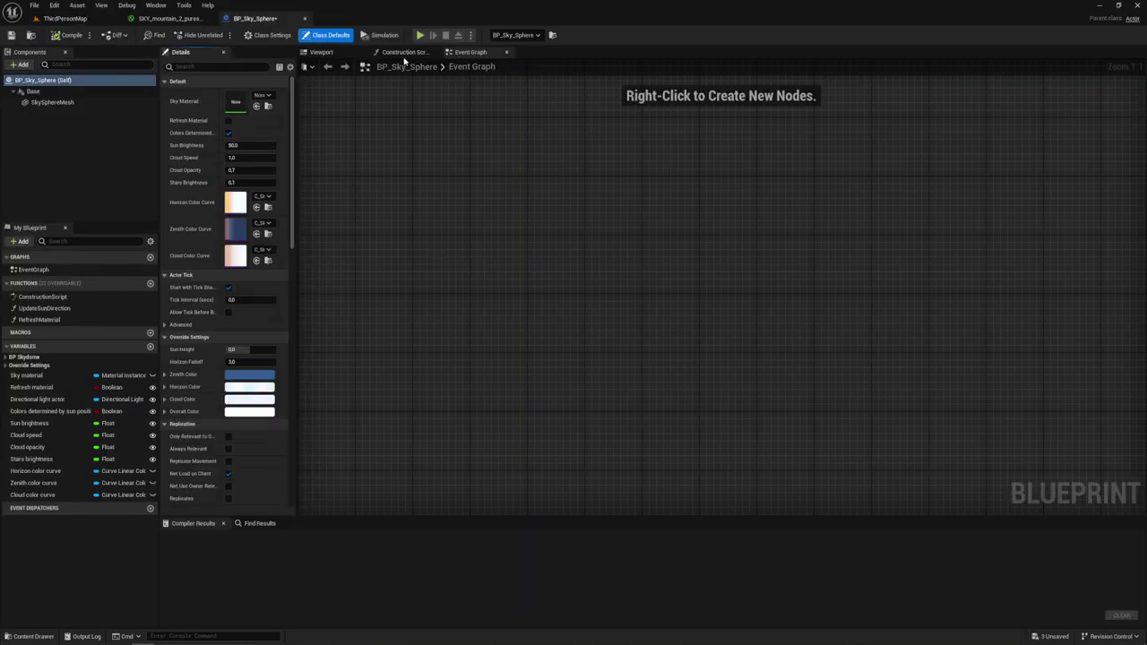
click(403, 53)
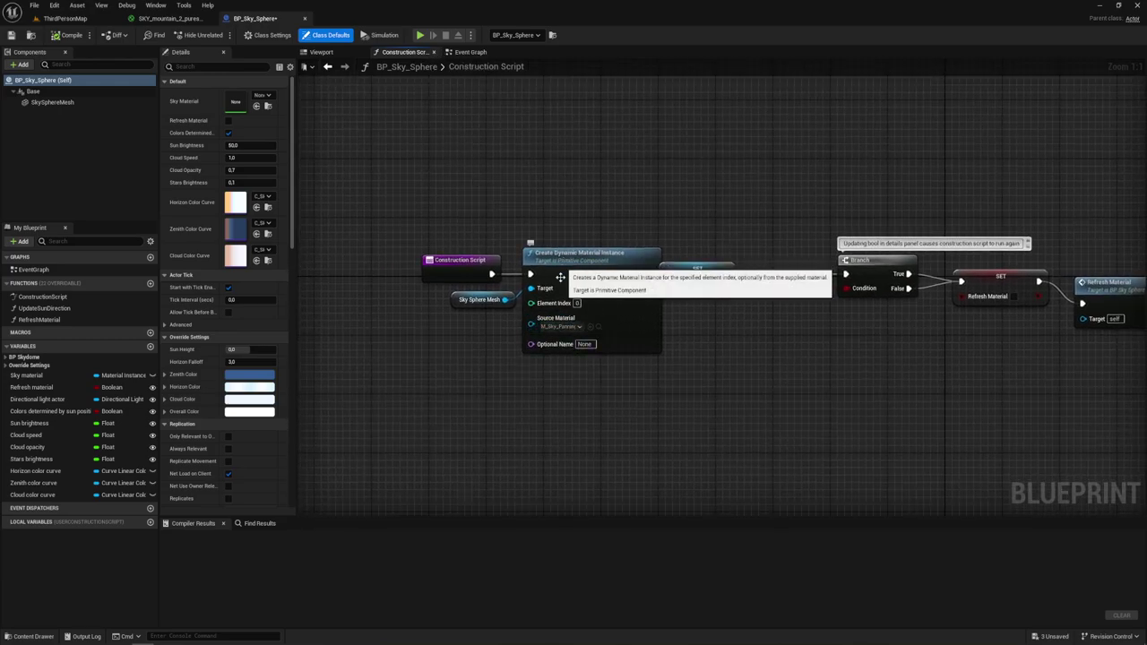
mouse_move(545, 401)
mouse_down()
mouse_move(602, 193)
mouse_move(583, 223)
mouse_up()
drag(512, 389, 587, 219)
click(560, 205)
drag(516, 202, 584, 363)
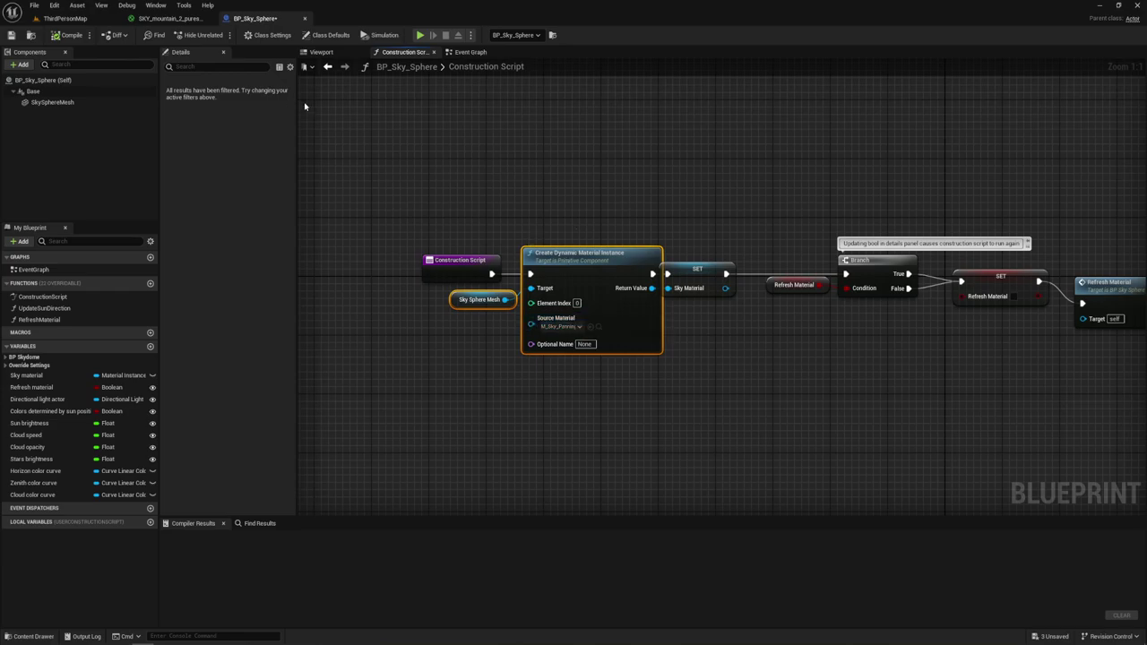
Set the blueprint's Source Material to SKY_mountain_2_puresky_4k_Mat, compile, and return to the map.
click(163, 19)
click(70, 18)
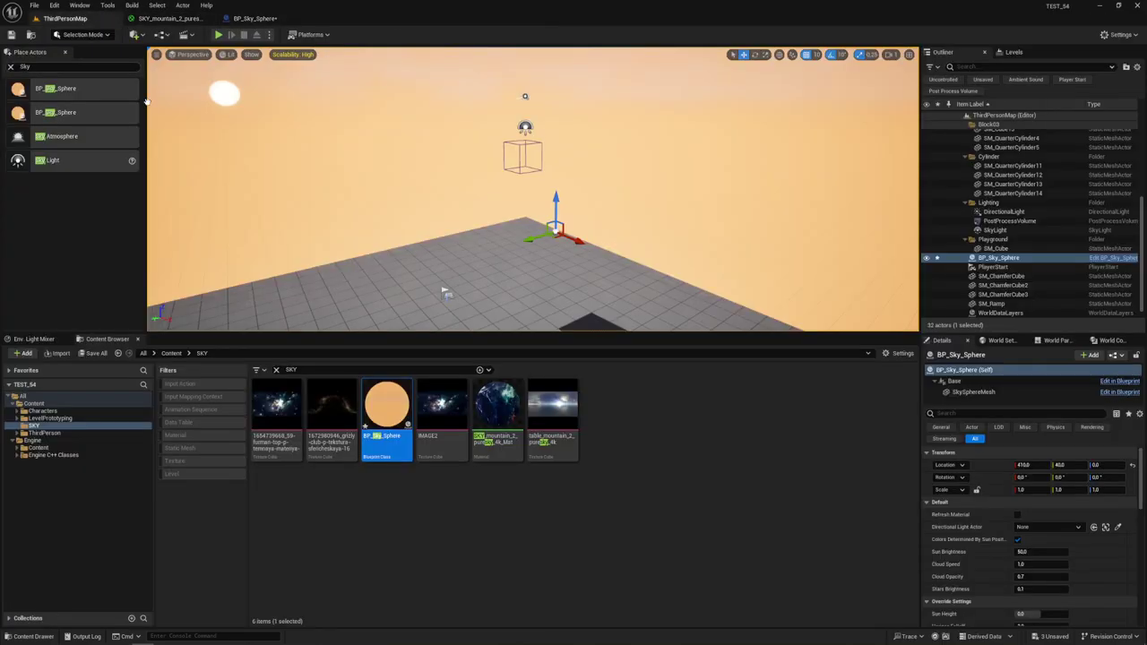
click(255, 18)
click(589, 327)
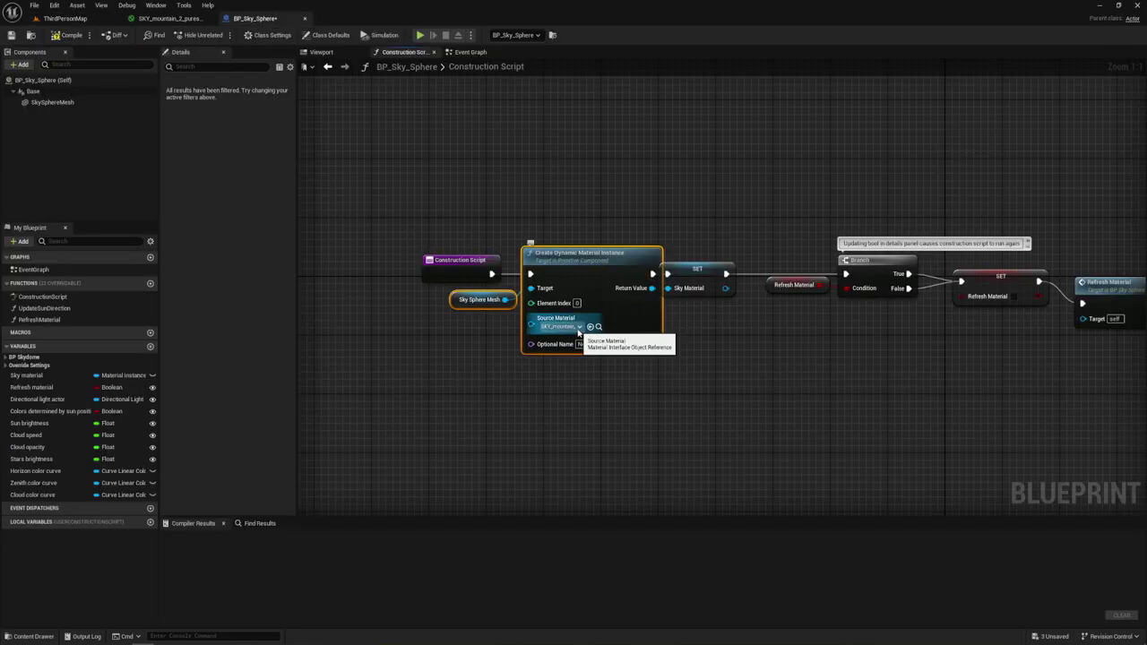
click(62, 37)
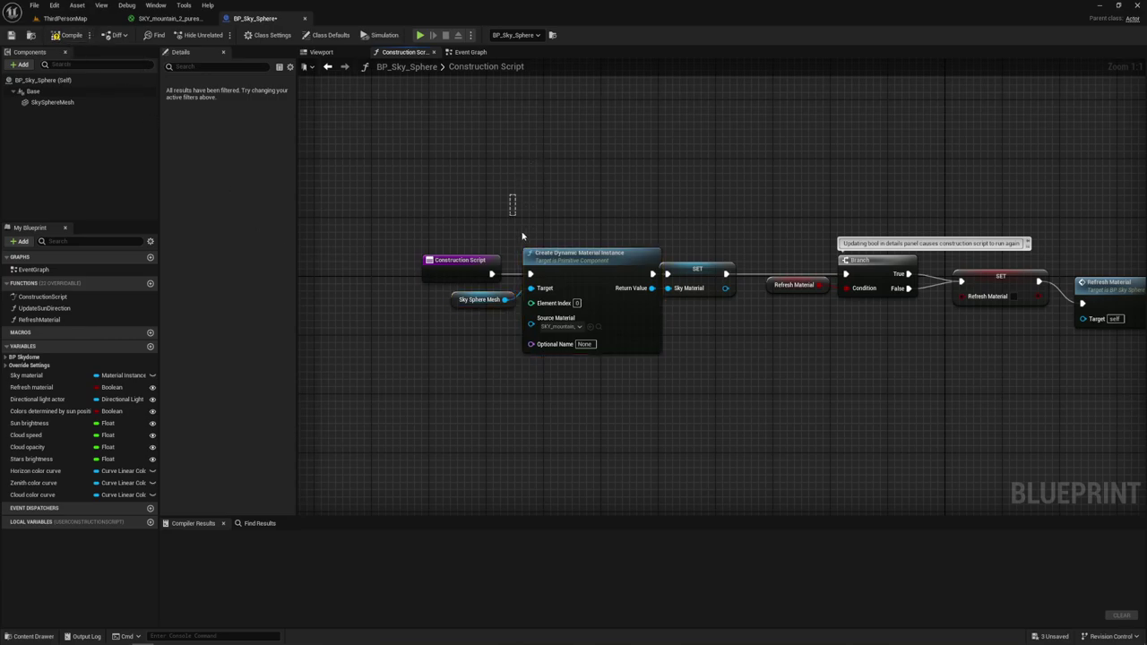
mouse_move(510, 195)
mouse_down()
mouse_move(572, 363)
mouse_move(612, 384)
mouse_up()
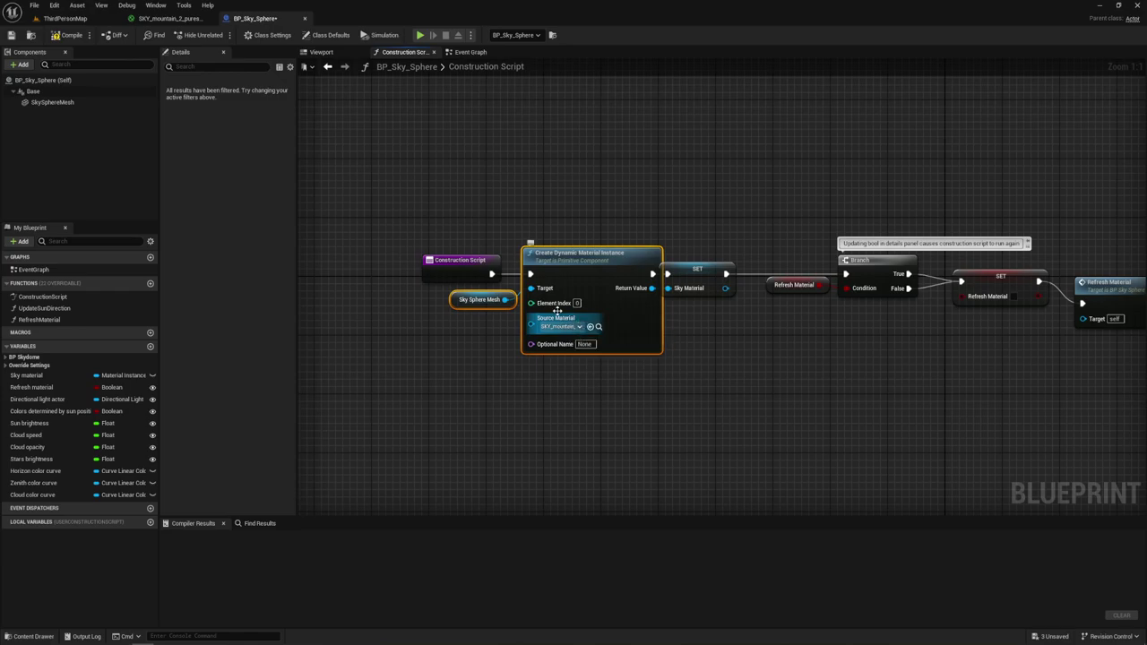
click(73, 38)
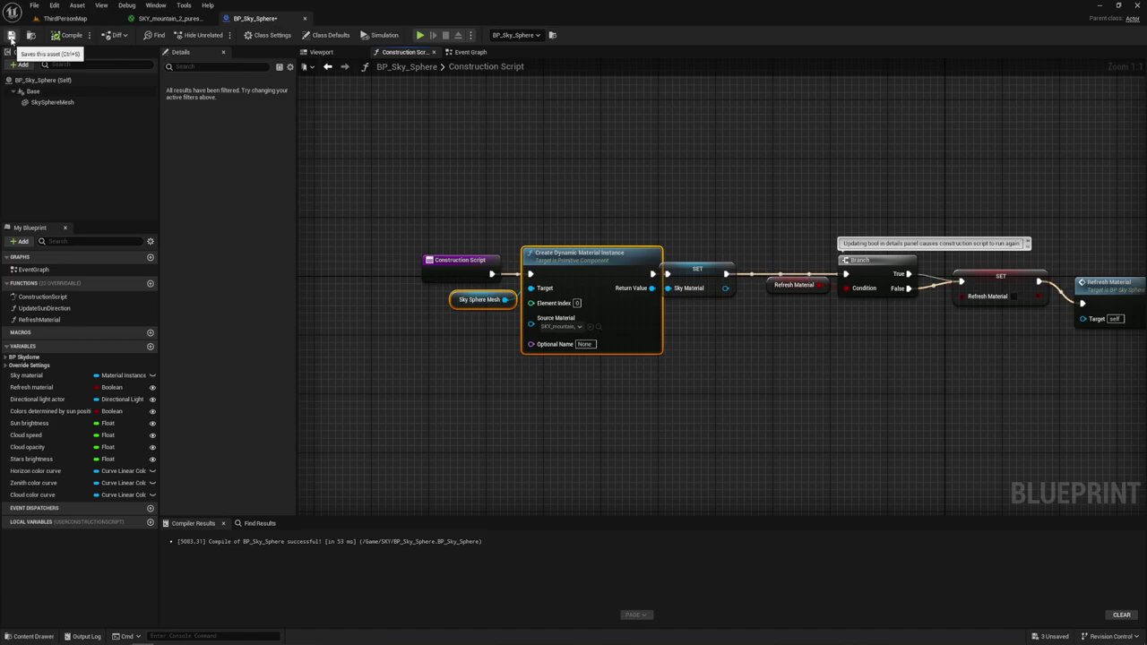
click(80, 19)
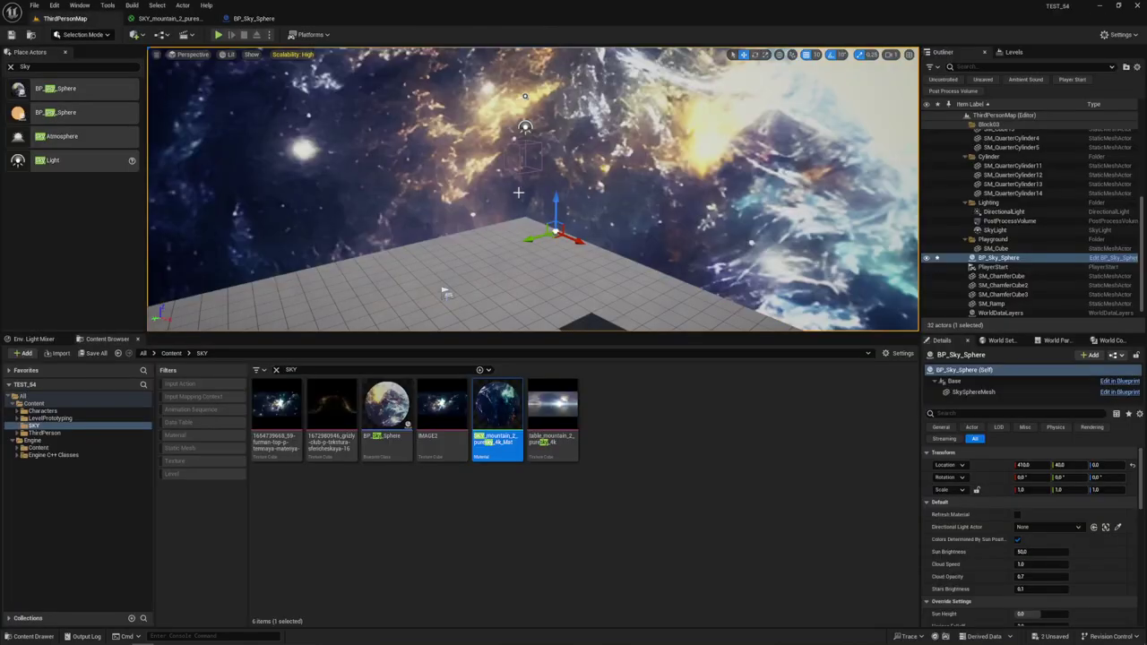
right_drag(518, 192, 518, 191)
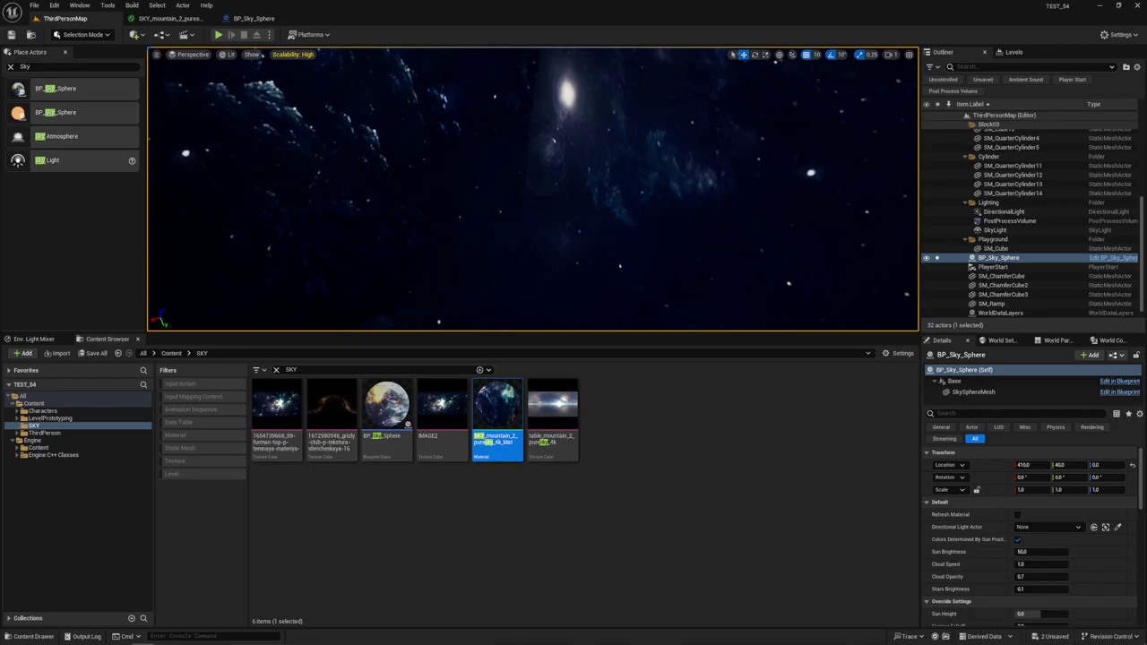
right_drag(500, 59, 500, 59)
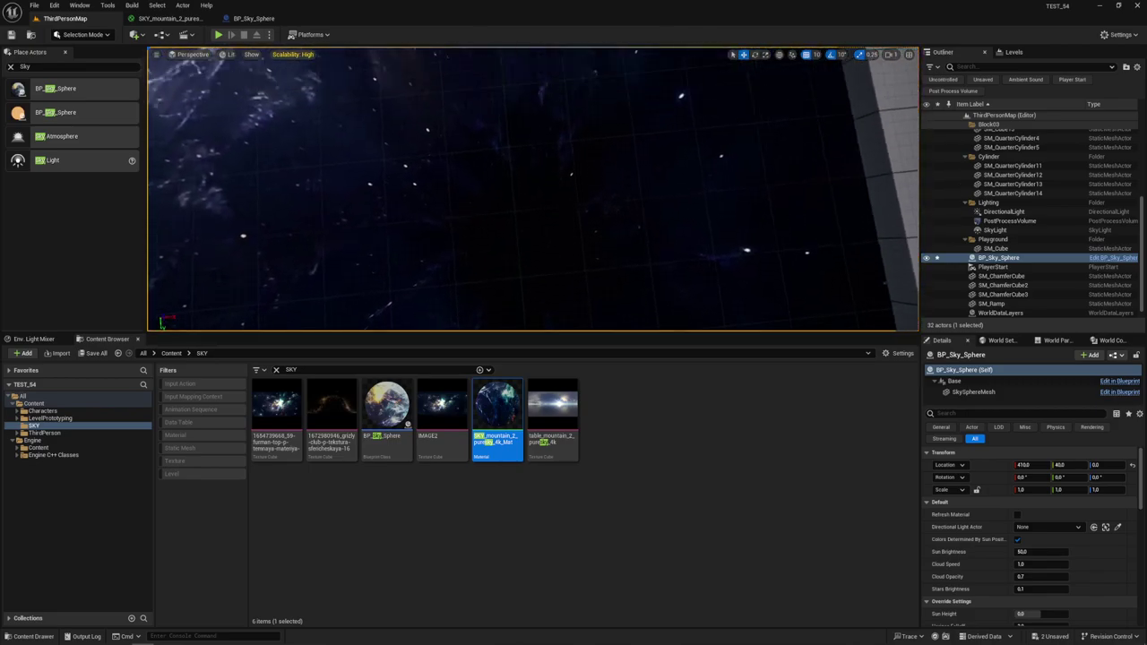
right_drag(556, 259, 555, 259)
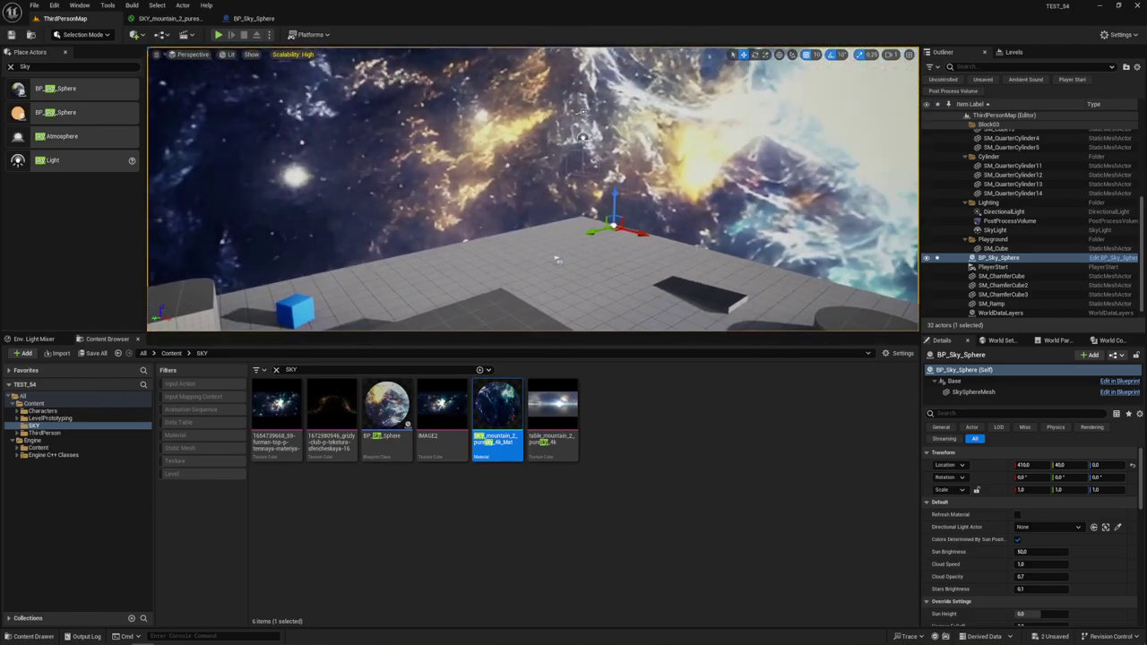